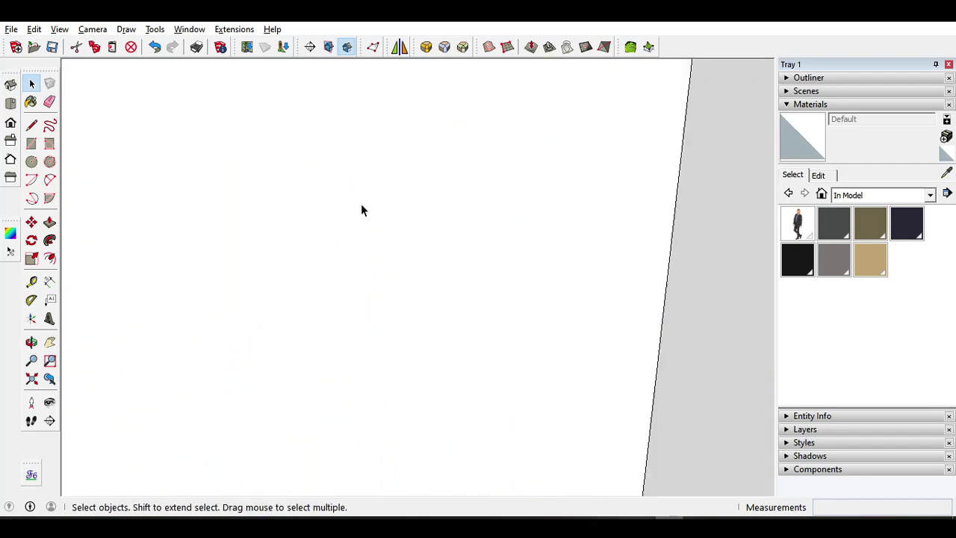
# Step: Examine the garage door's window panes, vertical grooves and surrounding frame from close up and from the front
pyautogui.moveTo(366, 228); pyautogui.dragTo(452, 259, button='middle')
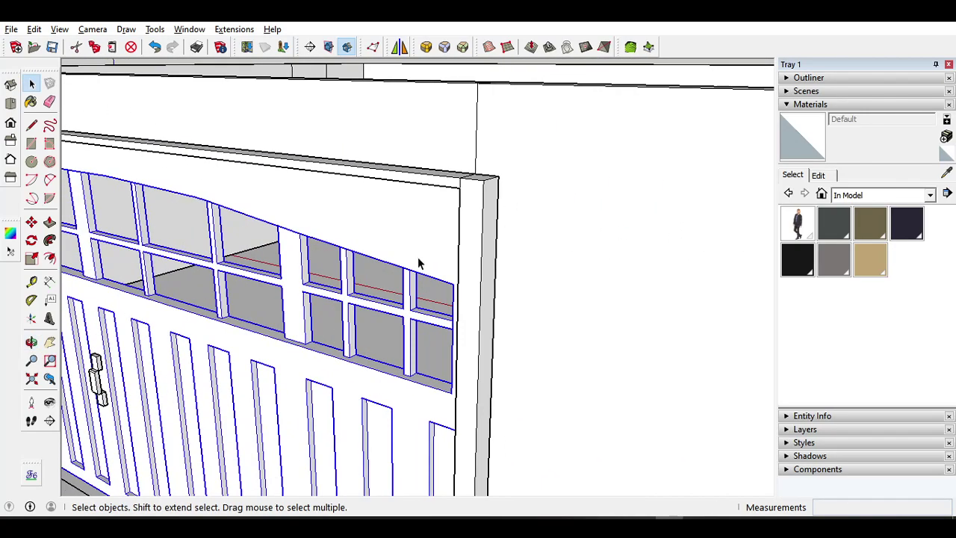
pyautogui.moveTo(224, 217); pyautogui.dragTo(299, 151, button='middle')
pyautogui.scroll(2, 374, 180)
pyautogui.scroll(1, 407, 214)
pyautogui.moveTo(407, 219); pyautogui.dragTo(391, 201, button='middle')
pyautogui.scroll(-4, 347, 211)
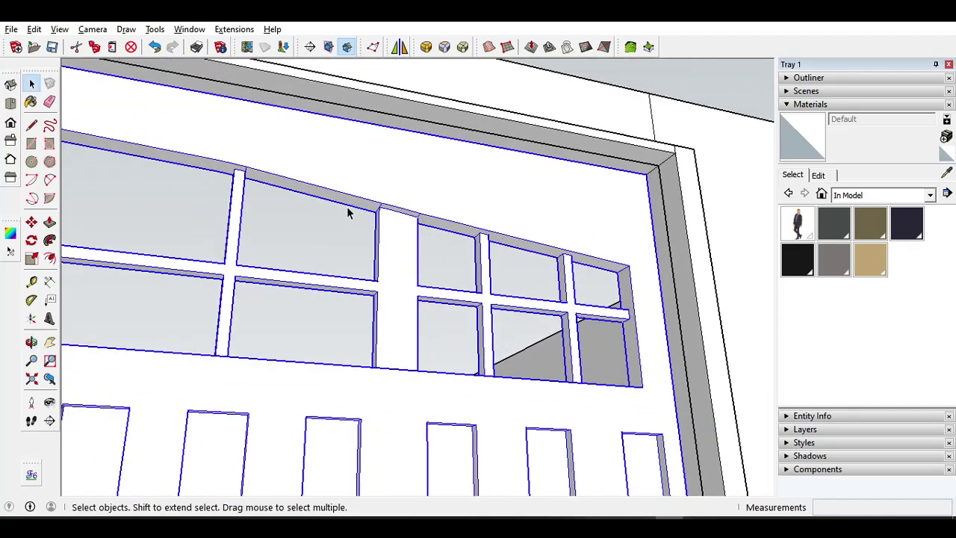
pyautogui.scroll(3, 420, 211)
pyautogui.scroll(2, 365, 196)
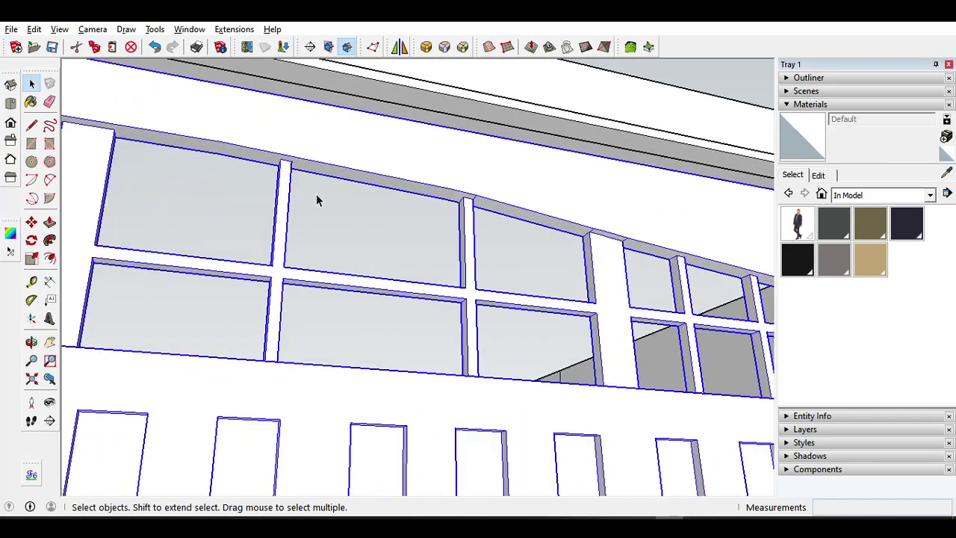
pyautogui.keyDown('shift'); pyautogui.moveTo(284, 201); pyautogui.dragTo(598, 208, button='middle'); pyautogui.keyUp('shift')
pyautogui.scroll(-4, 590, 209)
pyautogui.keyDown('shift'); pyautogui.moveTo(702, 275); pyautogui.dragTo(772, 261, button='middle'); pyautogui.keyUp('shift')
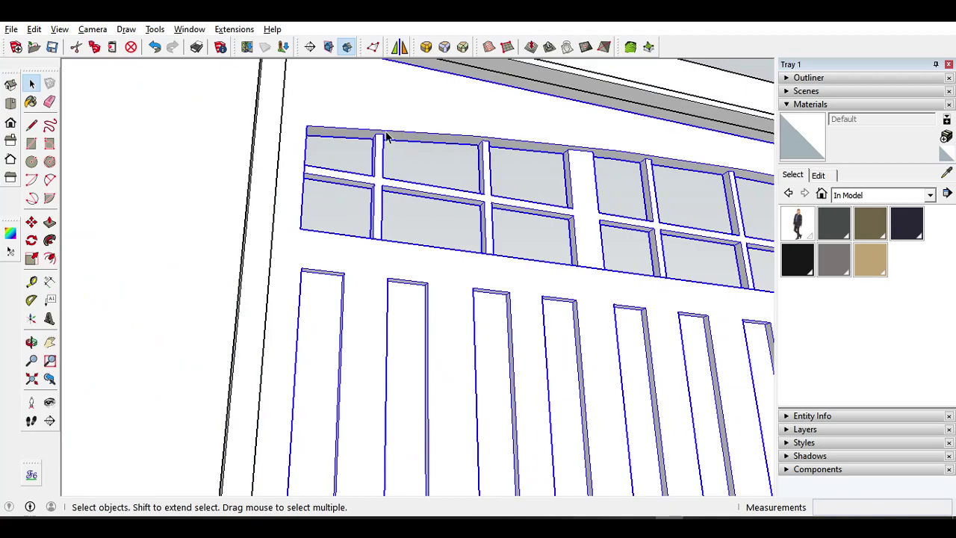
pyautogui.scroll(-2, 523, 164)
pyautogui.scroll(2, 371, 197)
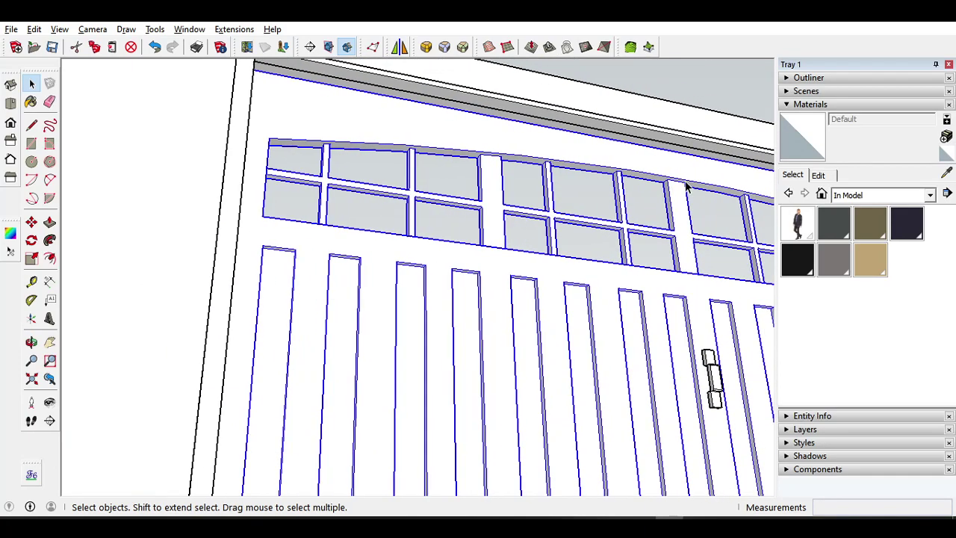
pyautogui.scroll(3, 531, 214)
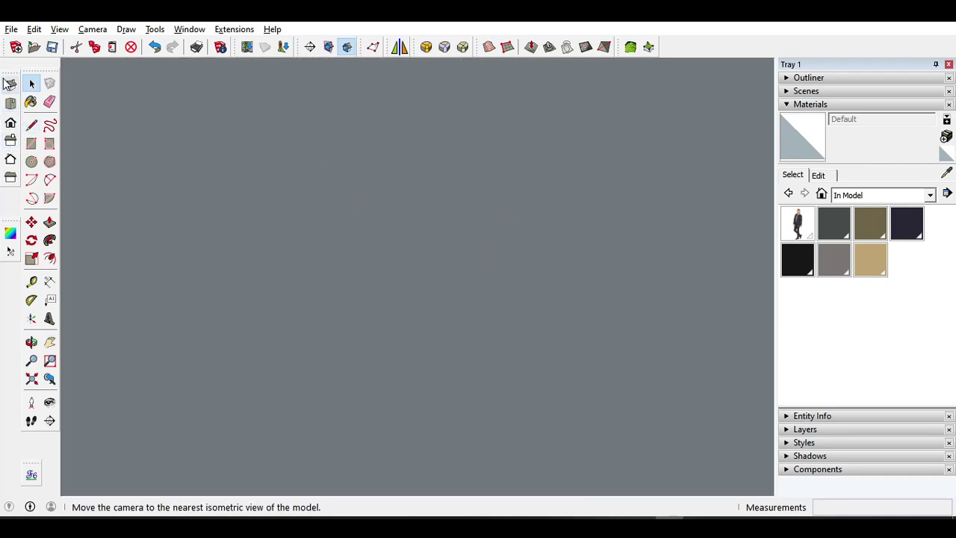
pyautogui.click(10, 84)
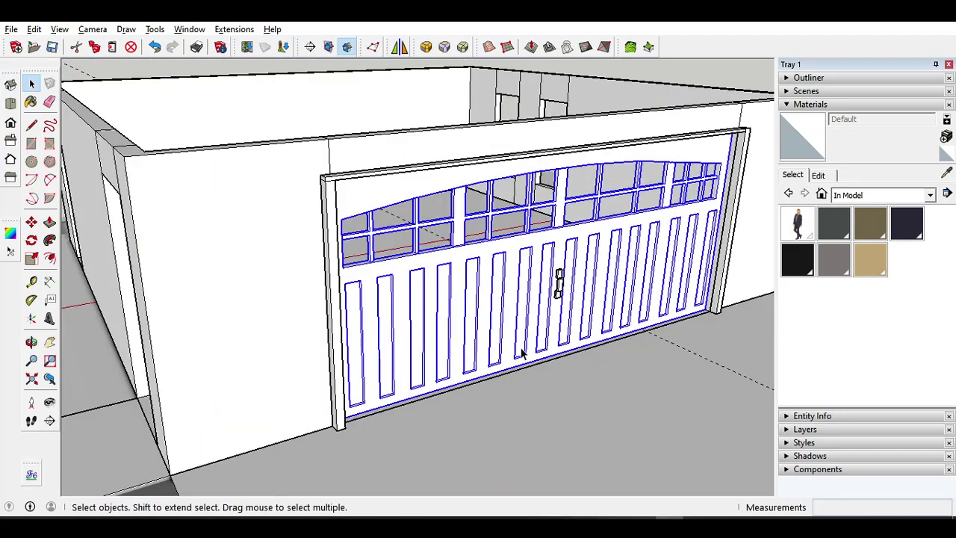
pyautogui.moveTo(521, 353); pyautogui.dragTo(470, 325, button='middle')
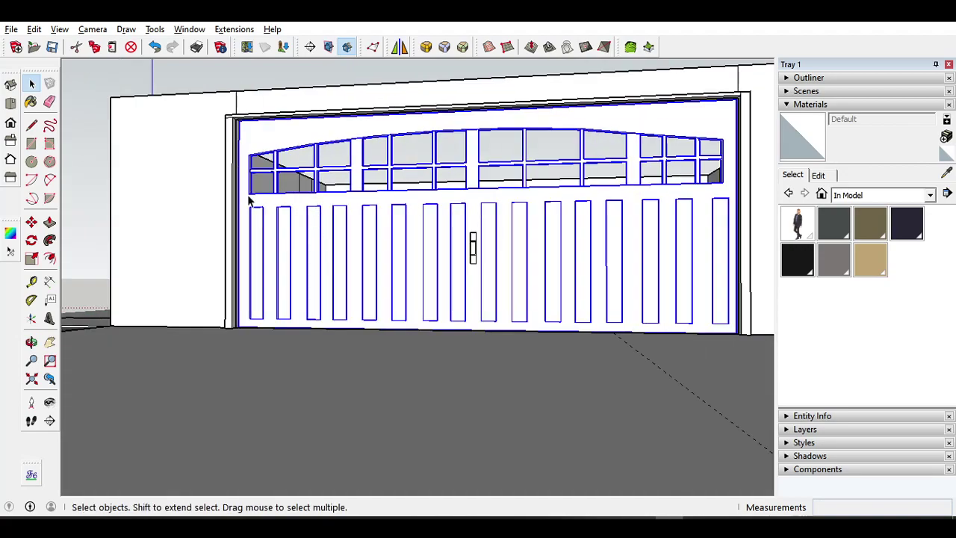
pyautogui.scroll(-2, 654, 156)
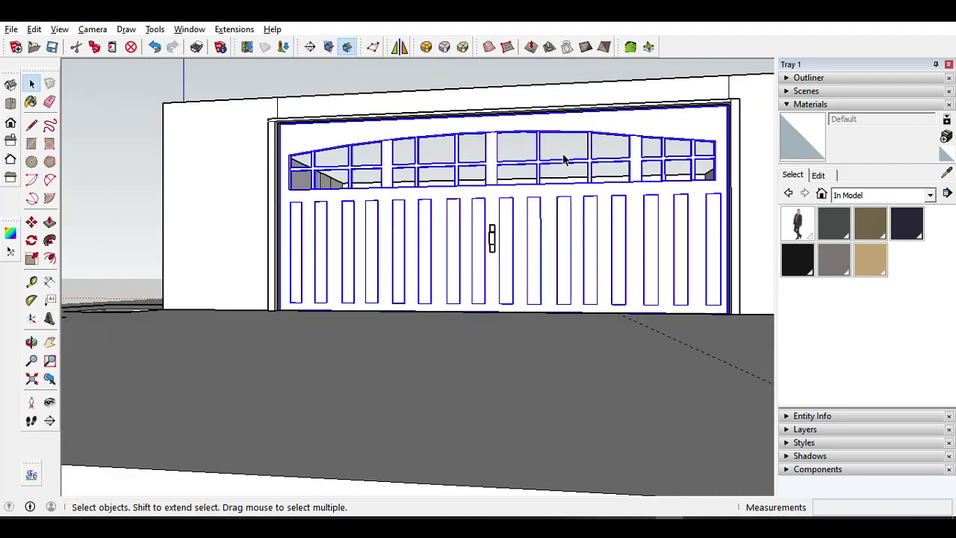
pyautogui.scroll(-1, 485, 164)
pyautogui.moveTo(467, 182); pyautogui.dragTo(517, 208, button='middle')
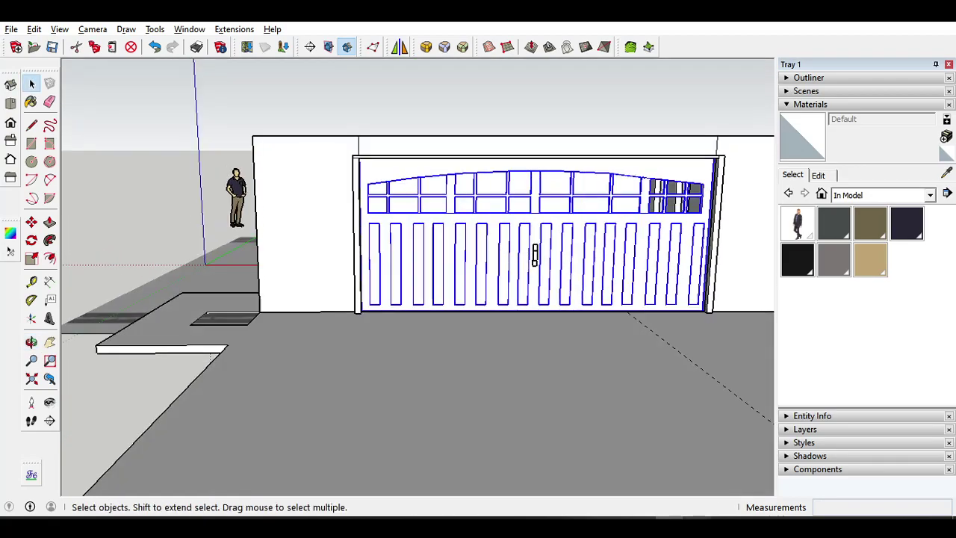
# Step: Inspect the garage door, its frame and the building walls by selecting each group in turn
pyautogui.moveTo(593, 206); pyautogui.dragTo(603, 267, button='middle')
pyautogui.scroll(2, 436, 243)
pyautogui.click(435, 113)
pyautogui.click(419, 239)
pyautogui.scroll(-2, 433, 280)
pyautogui.click(475, 127)
pyautogui.scroll(5, 491, 187)
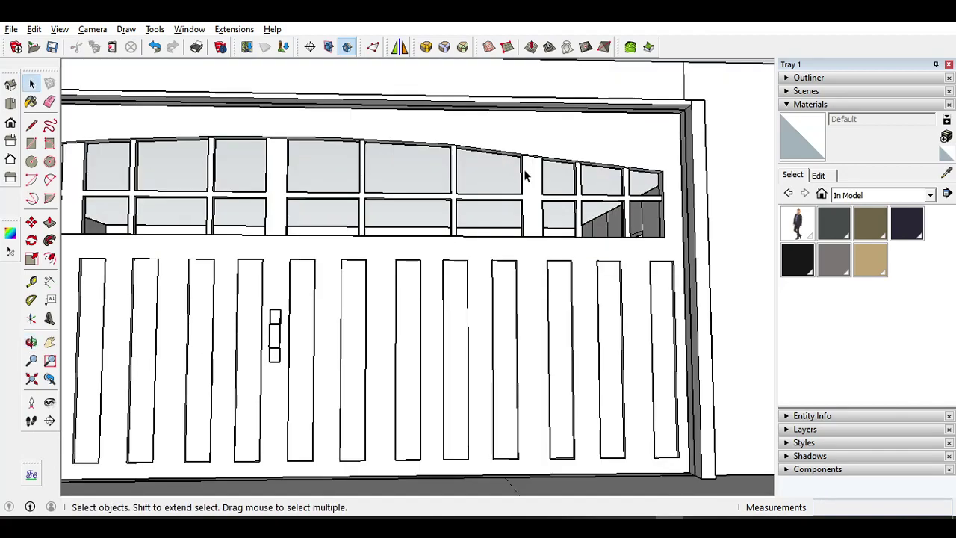
pyautogui.scroll(-3, 579, 189)
pyautogui.click(566, 187)
pyautogui.scroll(-2, 470, 239)
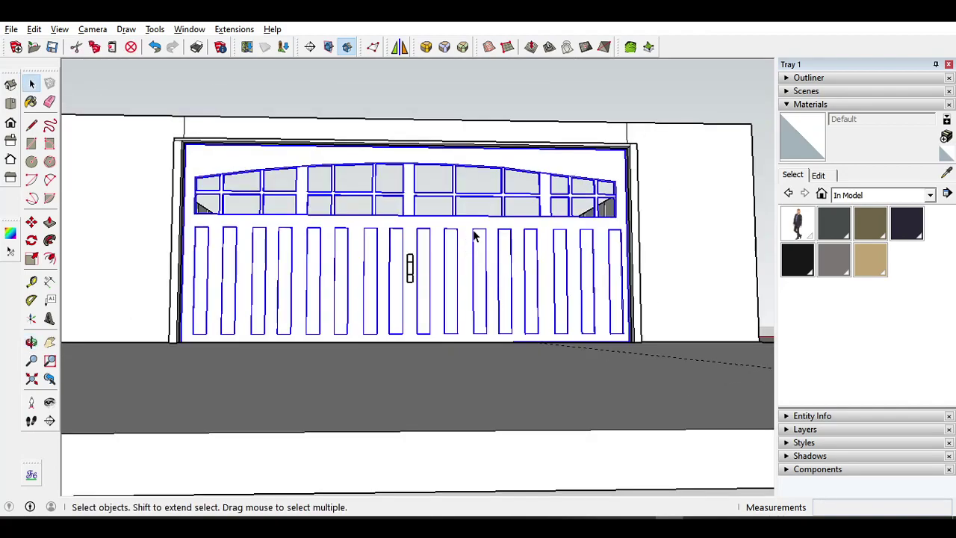
pyautogui.moveTo(470, 239); pyautogui.dragTo(242, 268, button='middle')
pyautogui.scroll(1, 367, 231)
pyautogui.click(535, 172)
pyautogui.click(345, 232)
pyautogui.scroll(-1, 346, 232)
pyautogui.moveTo(345, 232); pyautogui.dragTo(403, 298, button='middle')
pyautogui.keyDown('shift'); pyautogui.moveTo(403, 298); pyautogui.dragTo(509, 303, button='middle'); pyautogui.keyUp('shift')
pyautogui.click(460, 122)
pyautogui.click(449, 162)
pyautogui.moveTo(451, 166); pyautogui.dragTo(579, 313, button='middle')
pyautogui.keyDown('shift'); pyautogui.moveTo(579, 314); pyautogui.dragTo(540, 443, button='middle'); pyautogui.keyUp('shift')
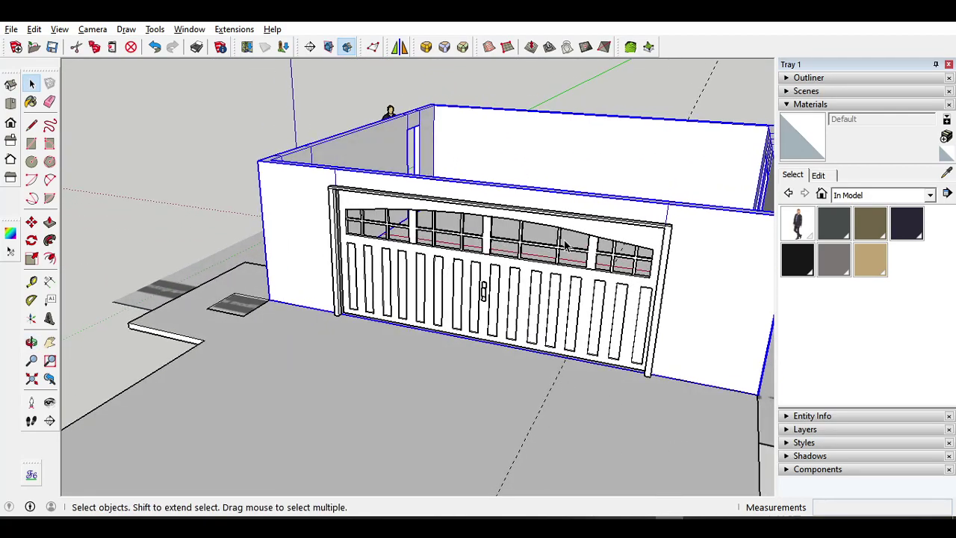
# Step: Compare the garage model with the reference photo in Windows Photo Viewer, checking the side entrance, and return to SketchUp
pyautogui.scroll(-3, 557, 250)
pyautogui.moveTo(468, 258); pyautogui.dragTo(548, 394, button='middle')
pyautogui.click(698, 520)
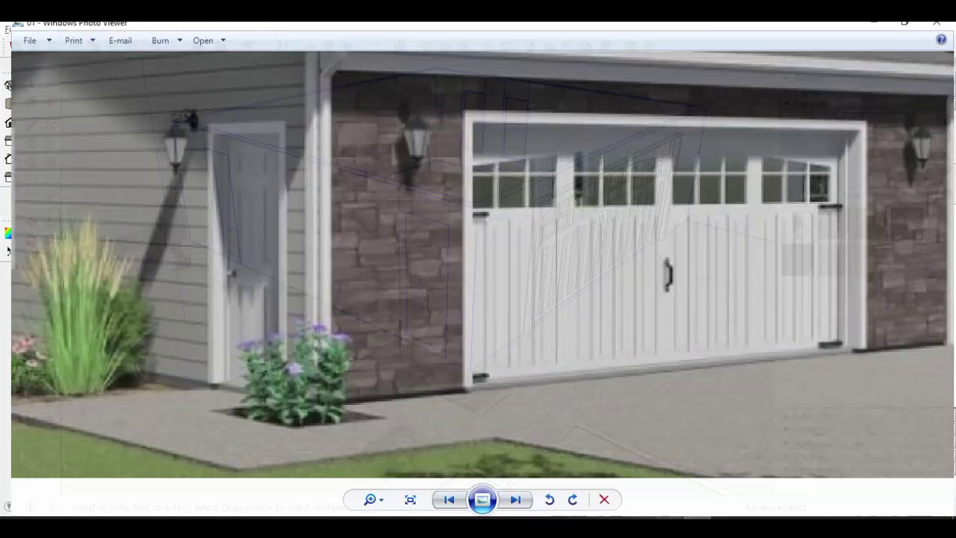
pyautogui.scroll(-3, 427, 283)
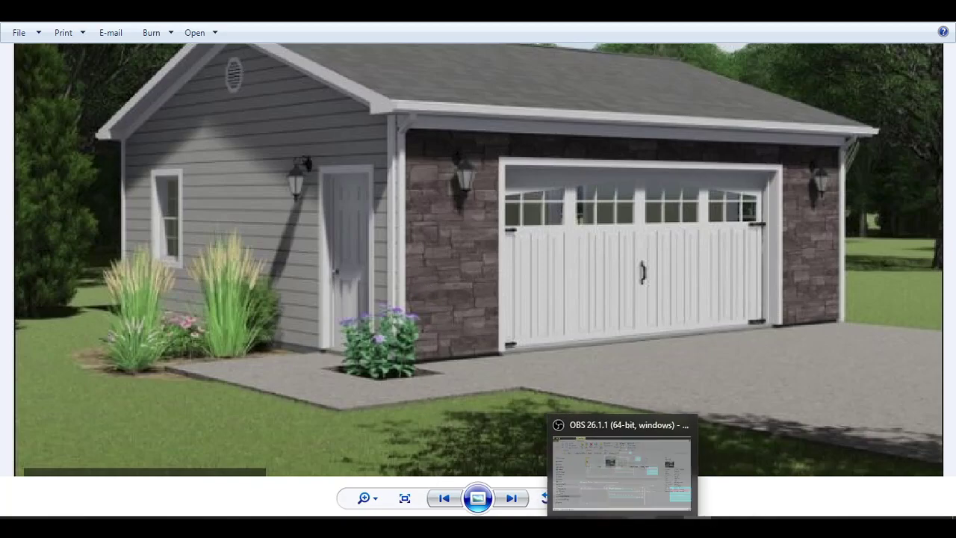
pyautogui.scroll(1, 339, 202)
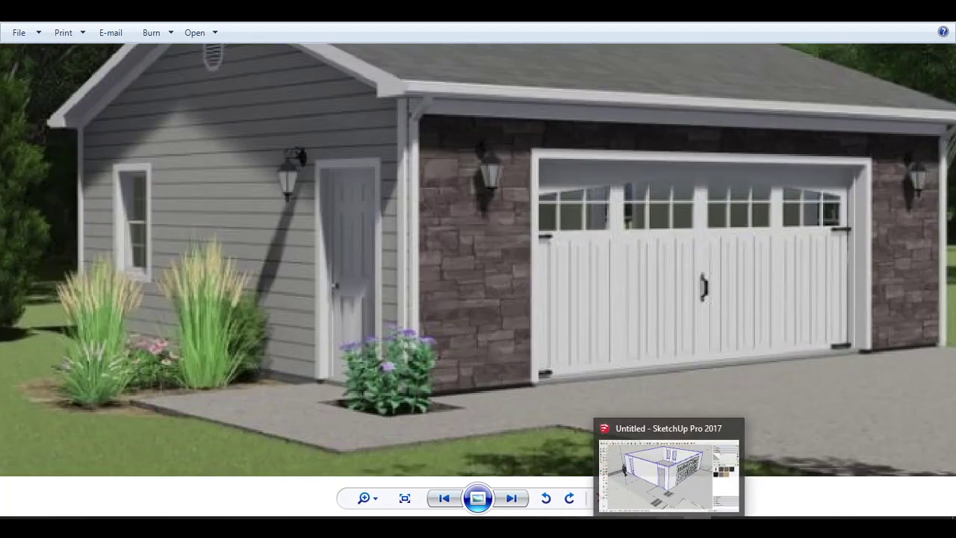
pyautogui.click(669, 521)
# Step: Draw a thin rectangle about 822 by 103 mm on the ground outside the side door opening
pyautogui.scroll(2, 512, 267)
pyautogui.moveTo(450, 277)
pyautogui.mouseDown(button='middle')
pyautogui.moveTo(513, 266)
pyautogui.moveTo(425, 286)
pyautogui.mouseUp(button='middle')
pyautogui.scroll(2, 436, 348)
pyautogui.scroll(1, 325, 234)
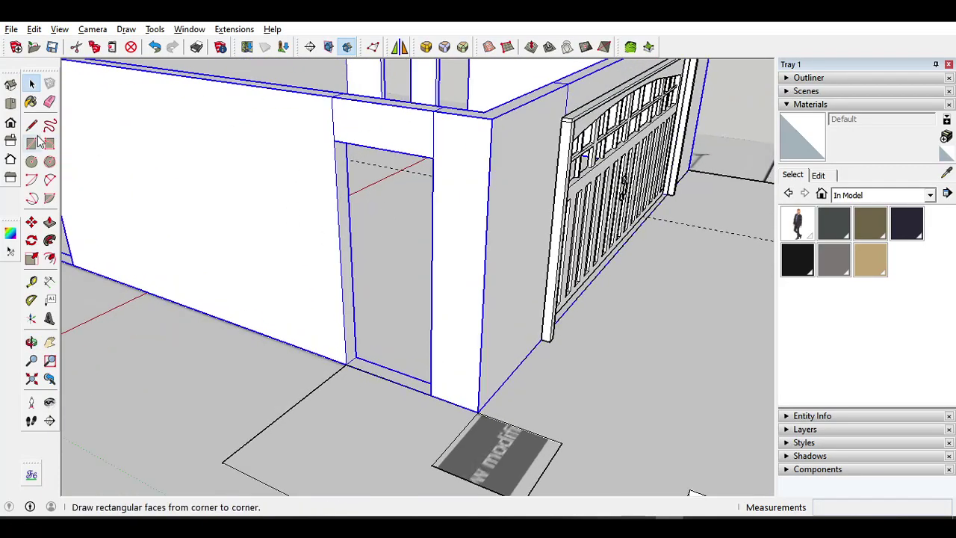
pyautogui.click(32, 144)
pyautogui.moveTo(291, 313); pyautogui.dragTo(415, 413, button='middle')
pyautogui.scroll(3, 460, 287)
pyautogui.scroll(-1, 447, 358)
pyautogui.keyDown('shift'); pyautogui.moveTo(313, 478); pyautogui.dragTo(478, 430, button='middle'); pyautogui.keyUp('shift')
pyautogui.scroll(-2, 371, 280)
pyautogui.scroll(1, 373, 280)
pyautogui.click(349, 252)
pyautogui.click(449, 303)
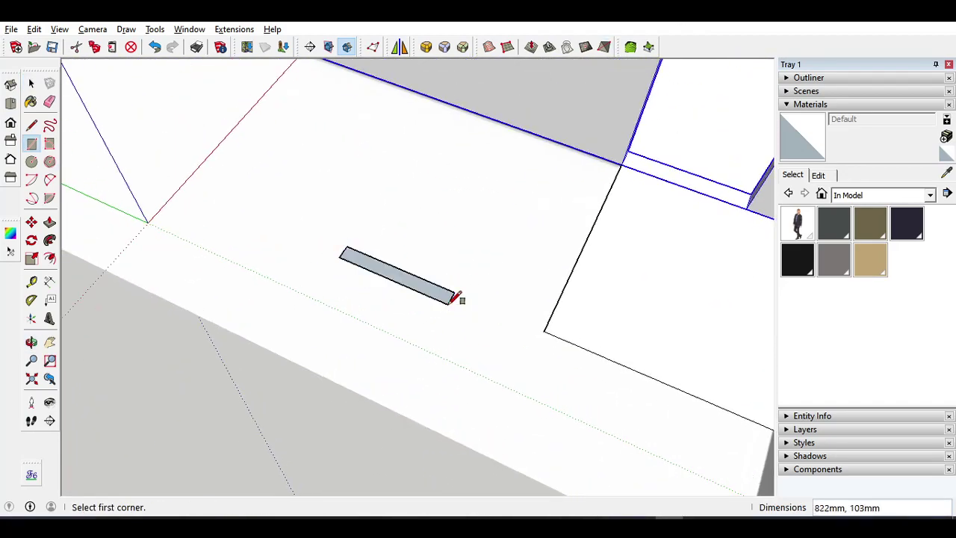
# Step: Make the thin ground rectangle a group
pyautogui.click(31, 83)
pyautogui.scroll(2, 323, 264)
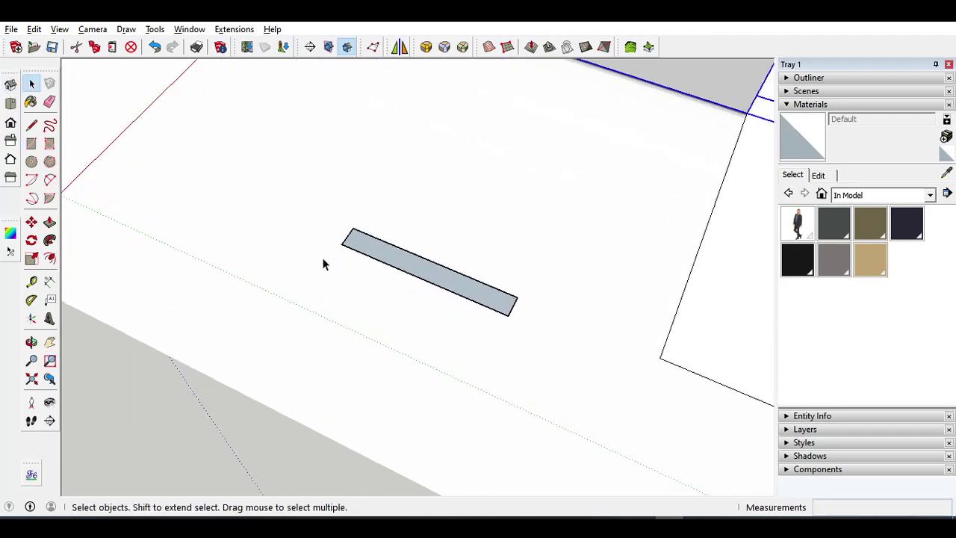
pyautogui.rightClick(377, 253)
pyautogui.click(418, 331)
# Step: Move the rectangle group by its corner to the inner corner of the side door opening's threshold
pyautogui.scroll(-1, 389, 295)
pyautogui.press('m')
pyautogui.scroll(-5, 610, 232)
pyautogui.scroll(5, 636, 223)
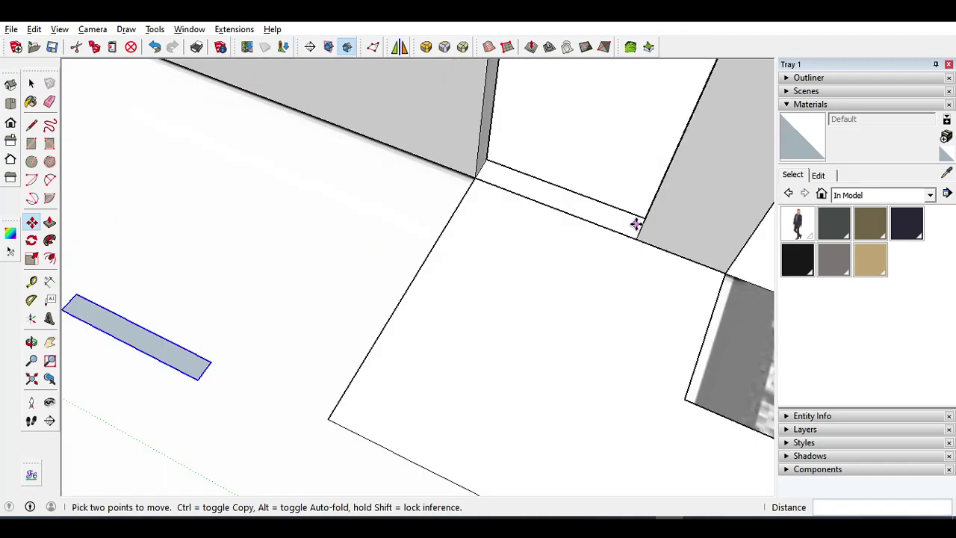
pyautogui.click(74, 294)
pyautogui.scroll(1, 467, 174)
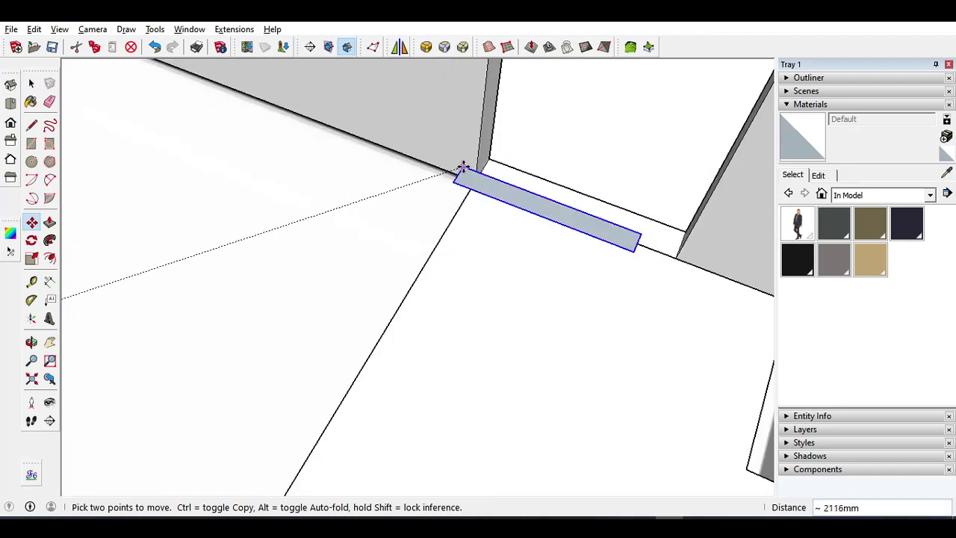
pyautogui.click(491, 164)
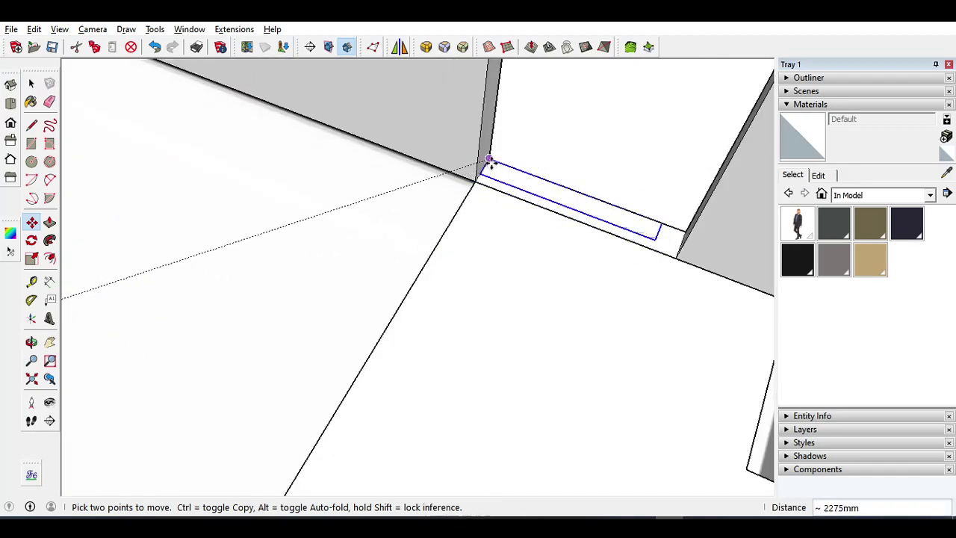
# Step: Edit the rectangle group and move its short end edge 105 mm to meet the opposite jamb of the door opening
pyautogui.rightClick(497, 169)
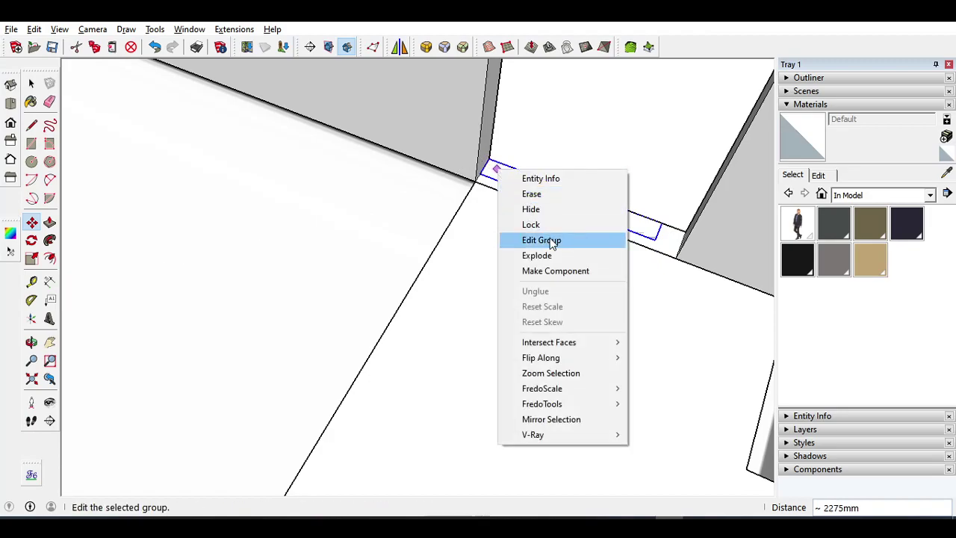
pyautogui.click(549, 242)
pyautogui.click(31, 83)
pyautogui.keyDown('shift'); pyautogui.moveTo(529, 216); pyautogui.dragTo(380, 164, button='middle'); pyautogui.keyUp('shift')
pyautogui.moveTo(380, 164); pyautogui.dragTo(459, 315)
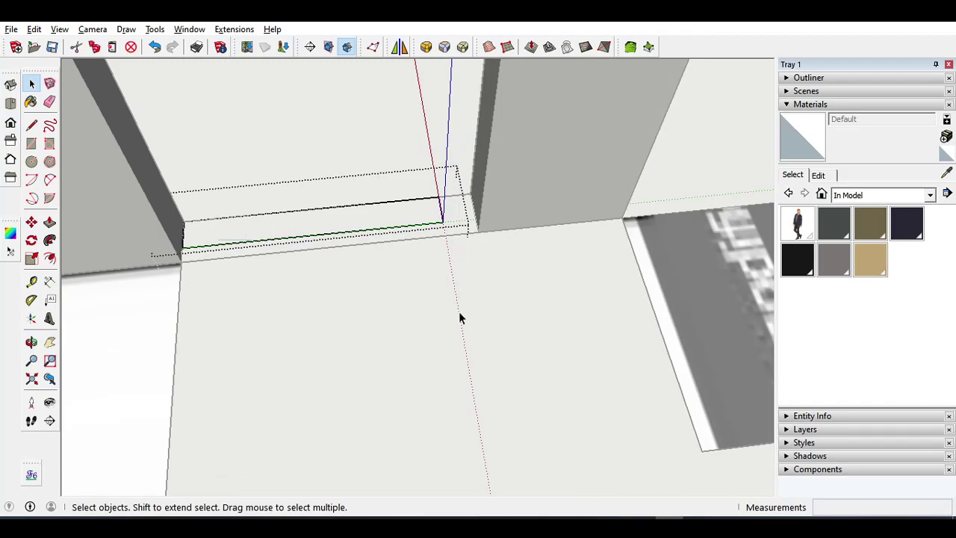
pyautogui.scroll(3, 448, 291)
pyautogui.scroll(2, 475, 295)
pyautogui.press('m')
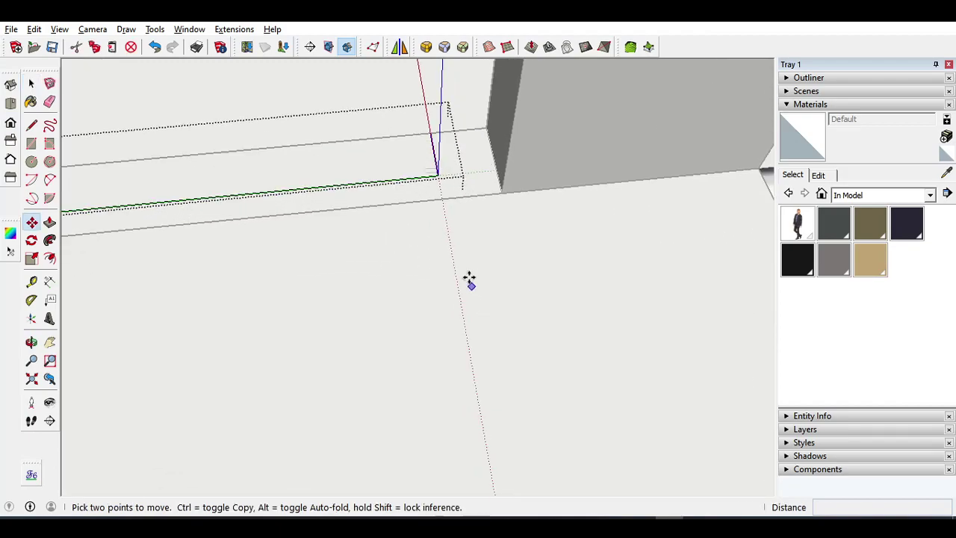
pyautogui.click(449, 133)
pyautogui.click(487, 124)
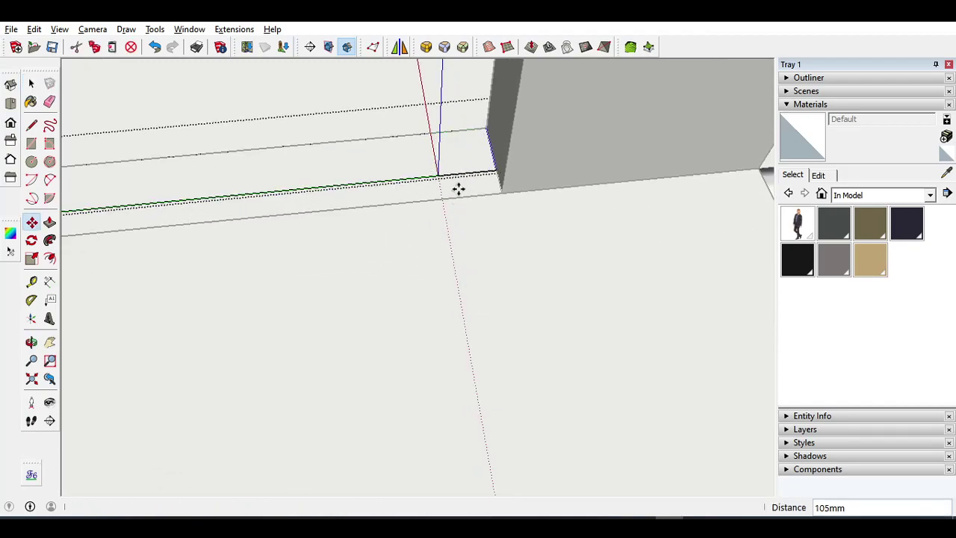
# Step: Push/pull the threshold rectangle up 2120 mm to the top of the side door opening
pyautogui.press('p')
pyautogui.click(482, 170)
pyautogui.moveTo(502, 153); pyautogui.dragTo(570, 281, button='middle')
pyautogui.scroll(-2, 565, 291)
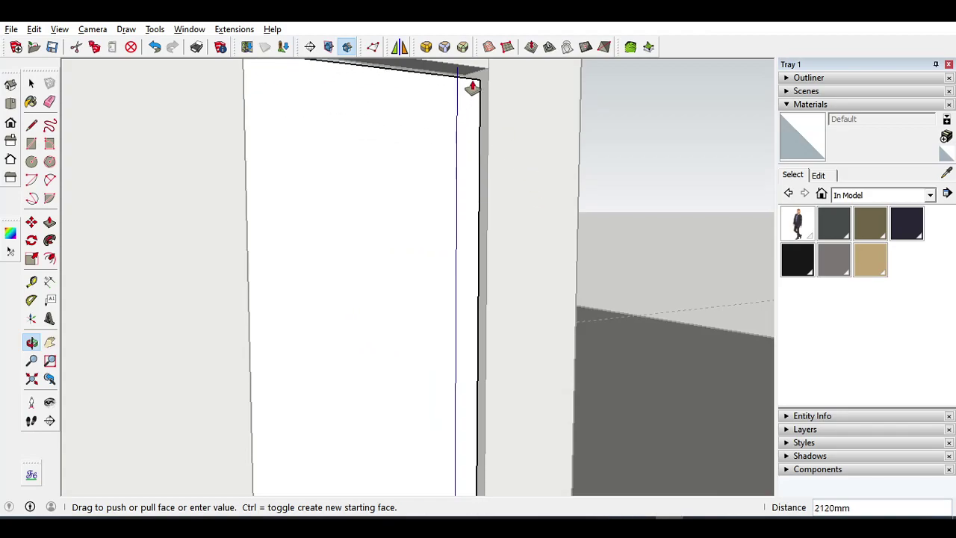
pyautogui.click(486, 77)
# Step: Push the outer face of the side door panel inward by 26 mm
pyautogui.moveTo(426, 204); pyautogui.dragTo(348, 405, button='middle')
pyautogui.click(350, 404)
pyautogui.click(506, 376)
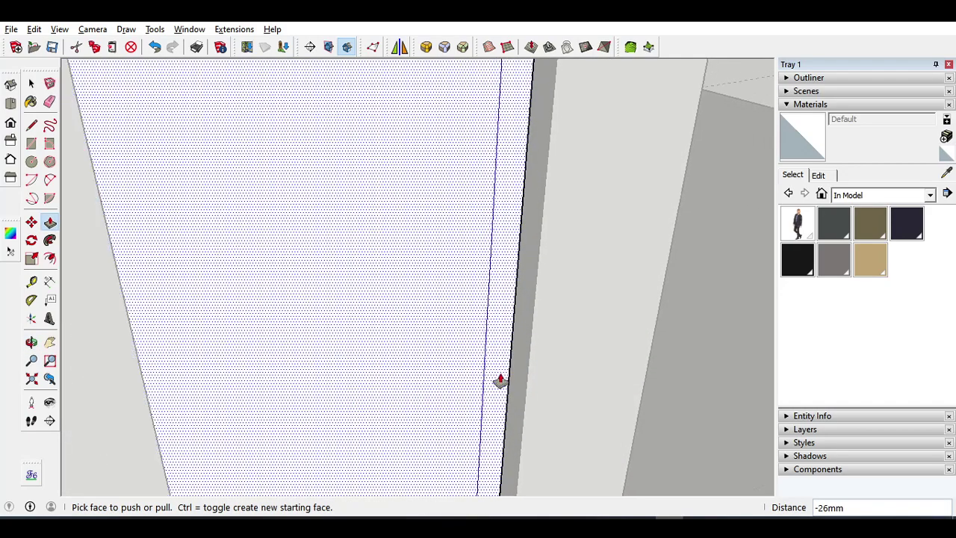
pyautogui.moveTo(505, 376); pyautogui.dragTo(4, 144, button='middle')
pyautogui.click(31, 84)
# Step: Check the side door in the reference photo, then draw an upright rectangle about 320 by 222 mm near the door face's upper-left corner
pyautogui.scroll(-2, 205, 287)
pyautogui.moveTo(205, 286); pyautogui.dragTo(512, 281, button='middle')
pyautogui.click(696, 525)
pyautogui.moveTo(669, 526)
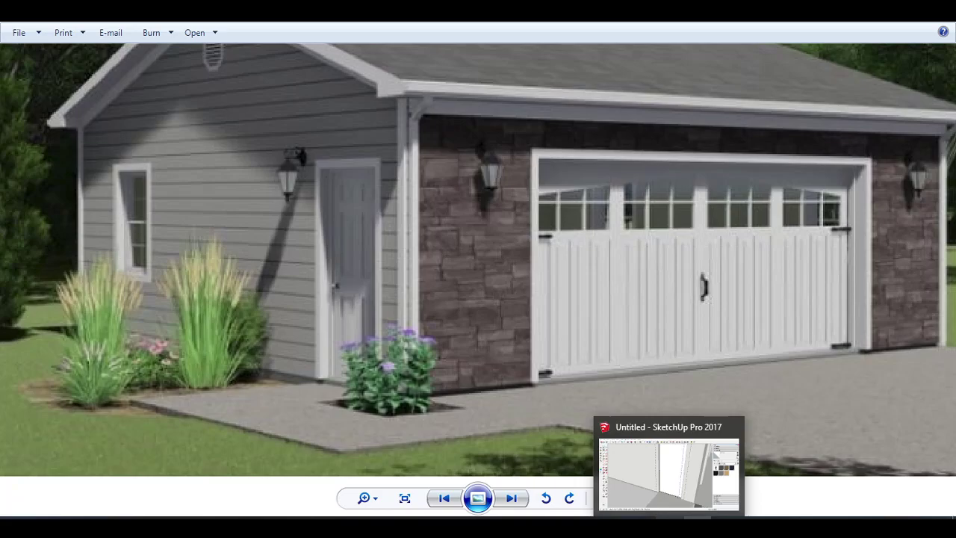
pyautogui.click(668, 472)
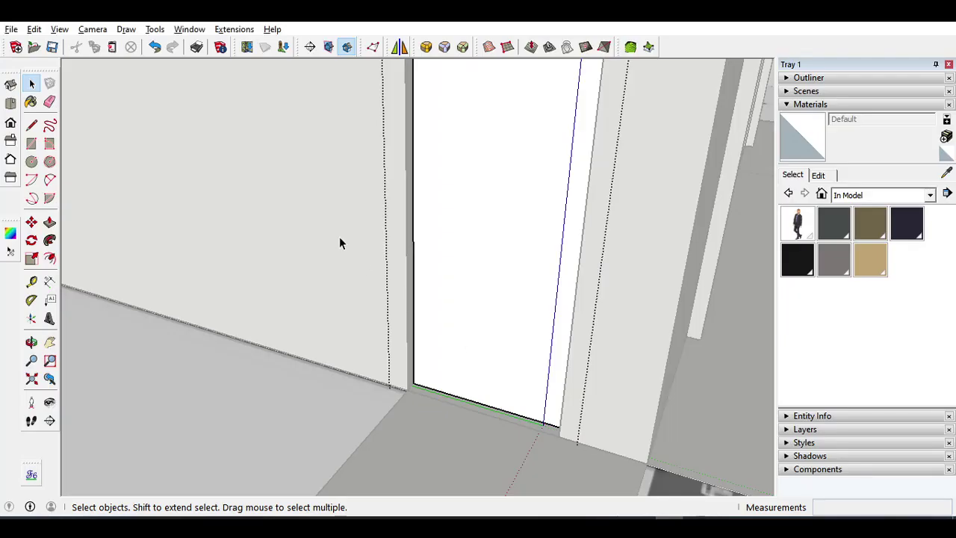
pyautogui.keyDown('shift'); pyautogui.moveTo(404, 320); pyautogui.dragTo(353, 480, button='middle'); pyautogui.keyUp('shift')
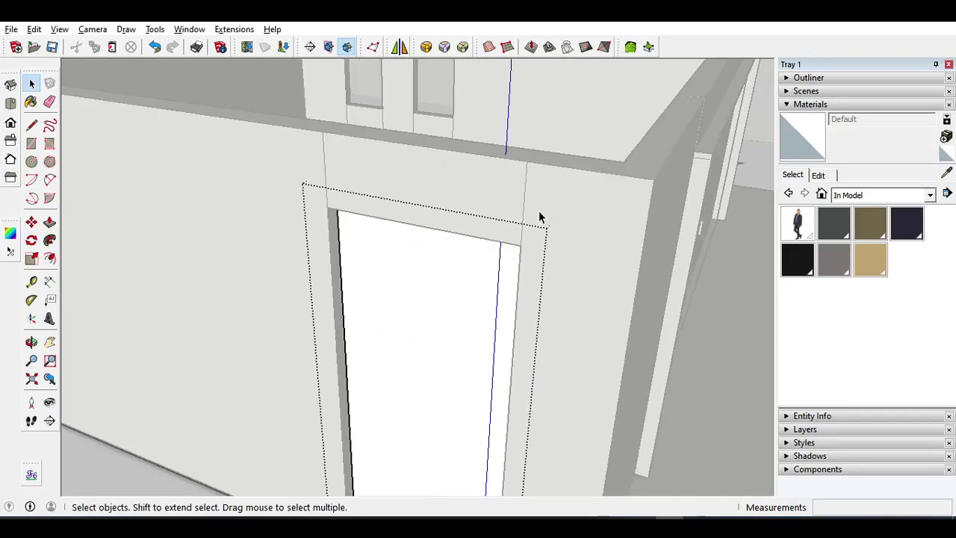
pyautogui.click(31, 144)
pyautogui.moveTo(291, 298); pyautogui.dragTo(363, 292, button='middle')
pyautogui.scroll(4, 377, 302)
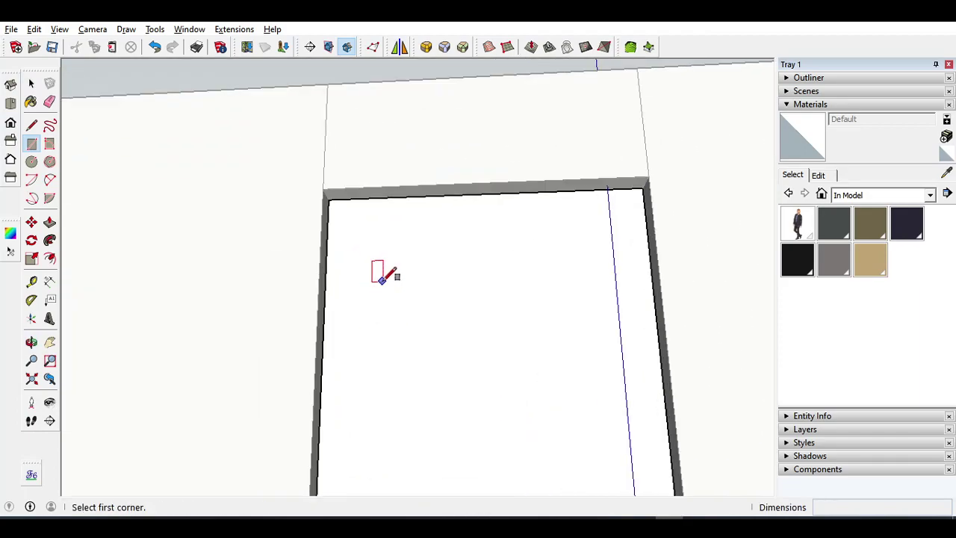
pyautogui.click(358, 232)
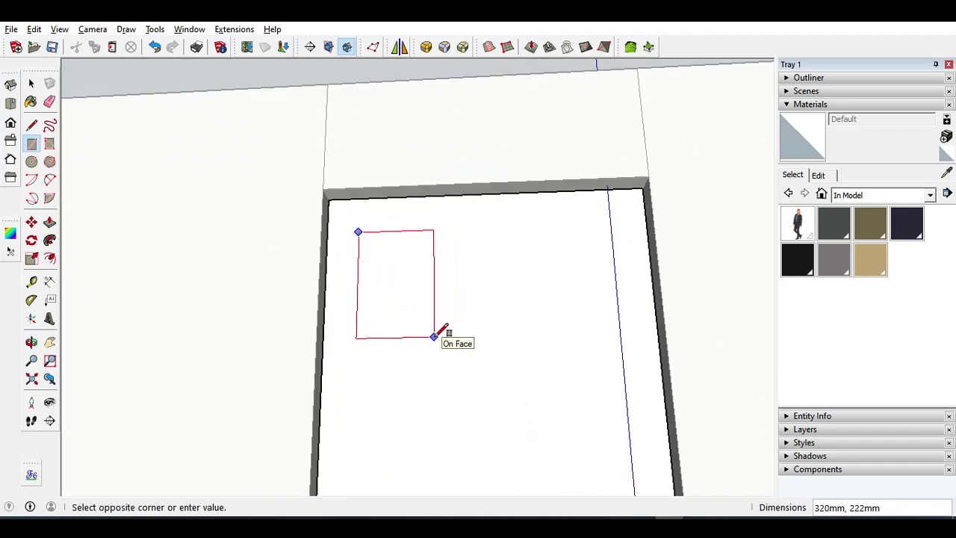
pyautogui.click(431, 345)
pyautogui.press('space')
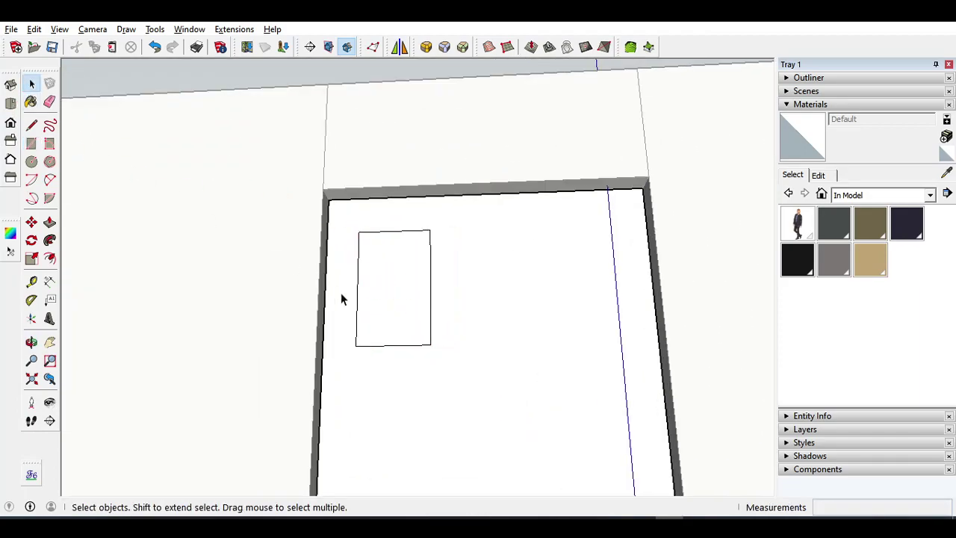
# Step: Copy the small rectangle about 552 mm across the door face and place another copy between the two
pyautogui.click(366, 291)
pyautogui.scroll(-1, 384, 280)
pyautogui.press('m')
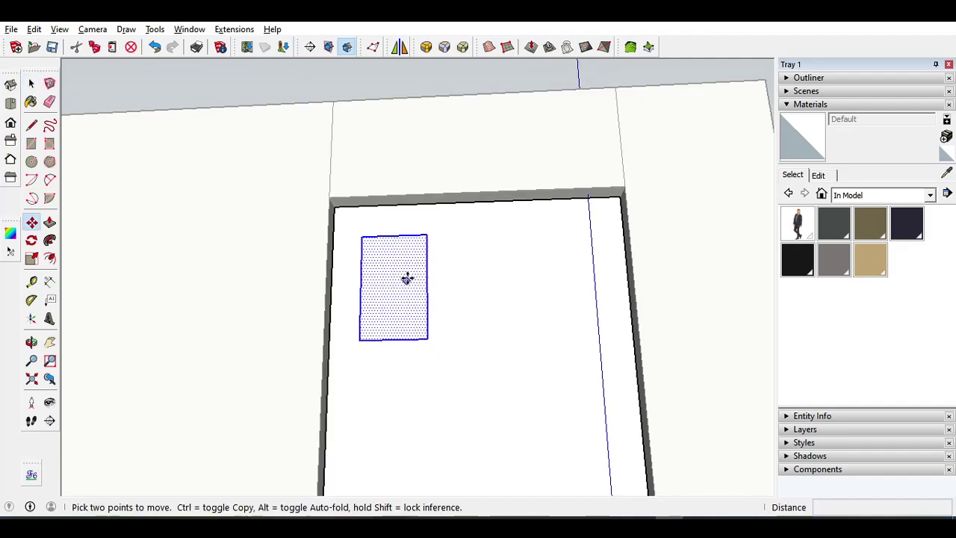
pyautogui.press('ctrl')
pyautogui.click(413, 271)
pyautogui.click(588, 262)
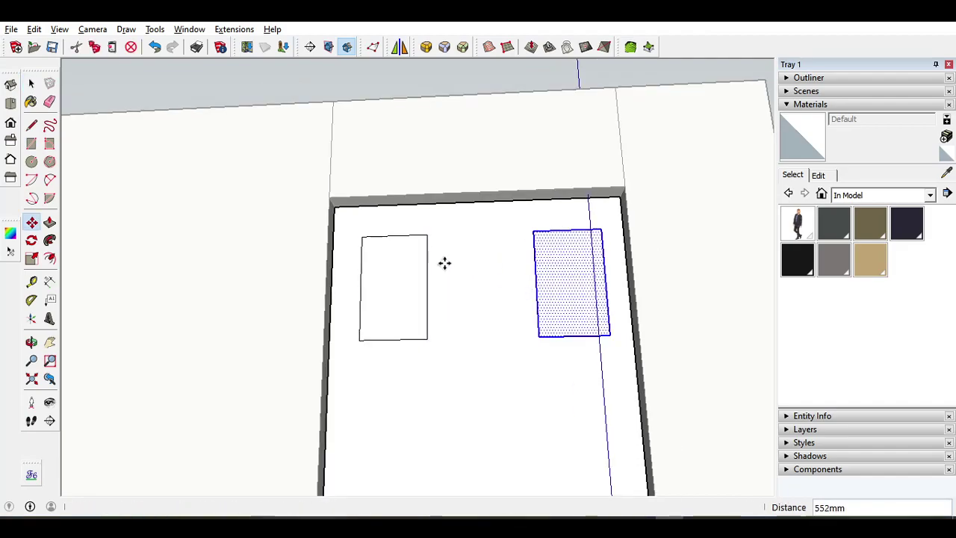
pyautogui.press('ctrl')
pyautogui.click(557, 267)
pyautogui.click(475, 274)
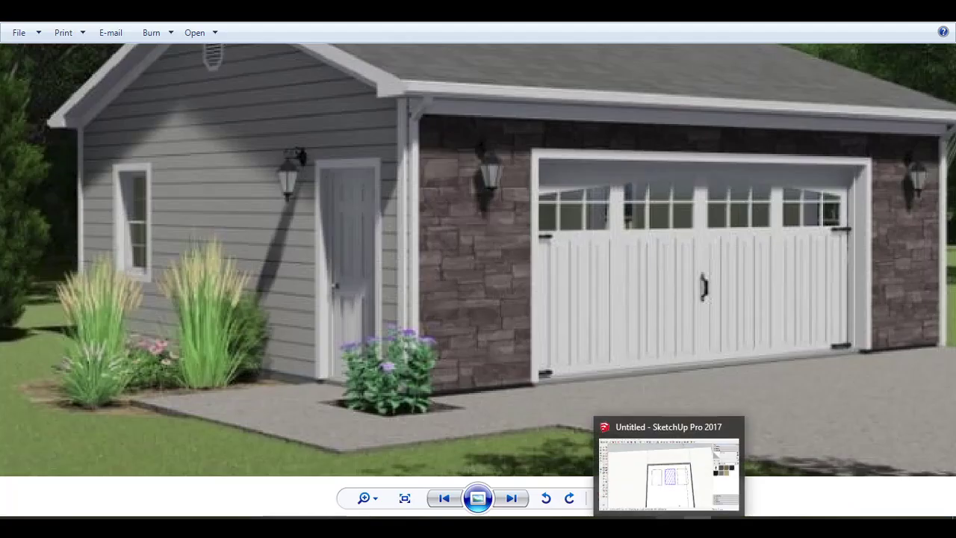
# Step: Compare with the door in the reference photo, and undo both rectangle copies and the original small rectangle
pyautogui.click(657, 493)
pyautogui.hotkey('ctrl', 'z')
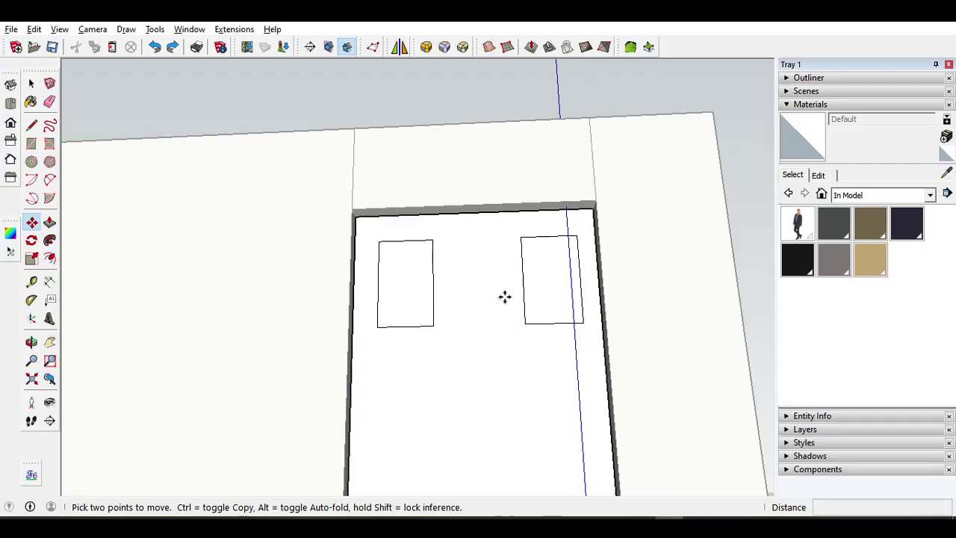
pyautogui.hotkey('ctrl', 'z')
pyautogui.hotkey('ctrl', 'z')
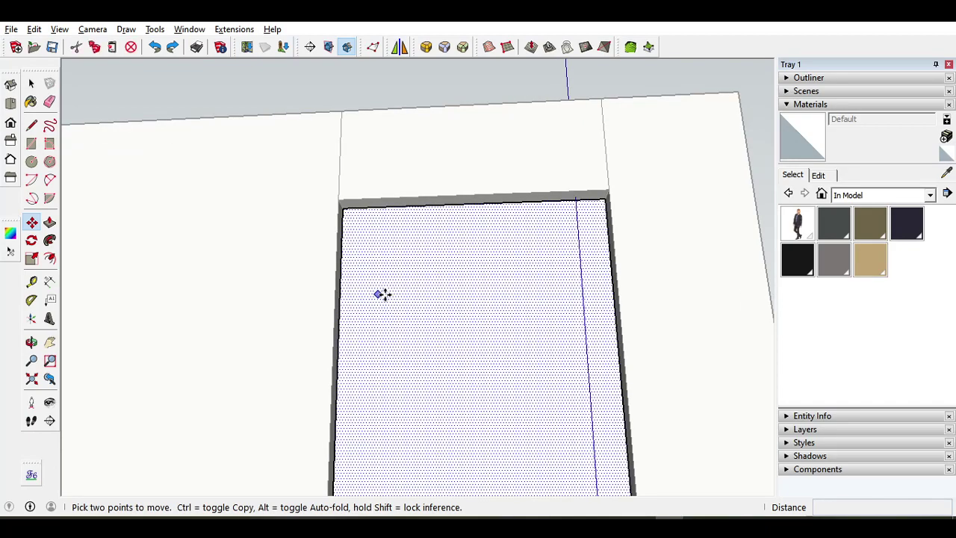
# Step: Draw an upright rectangle about 407 by 283 mm near the door face's upper-left corner
pyautogui.click(31, 144)
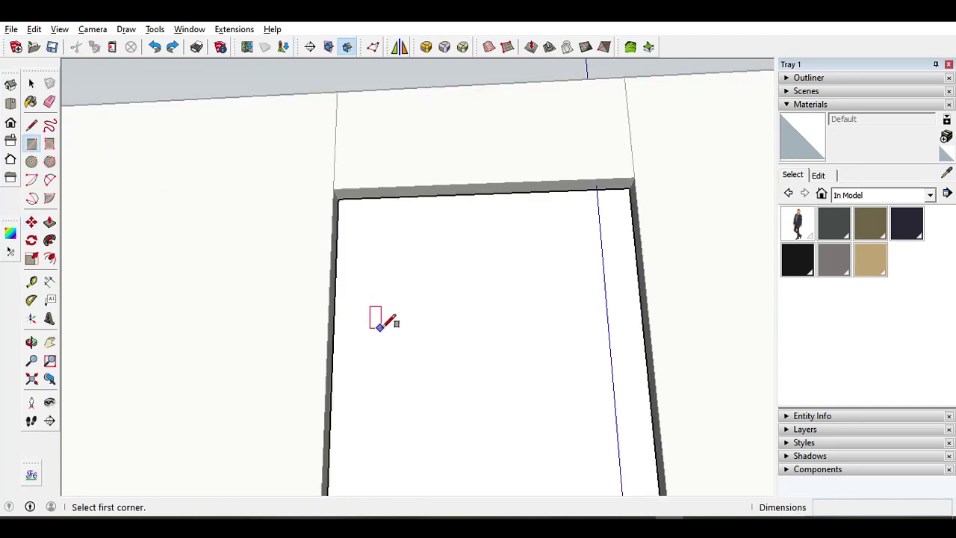
pyautogui.click(356, 240)
pyautogui.click(448, 364)
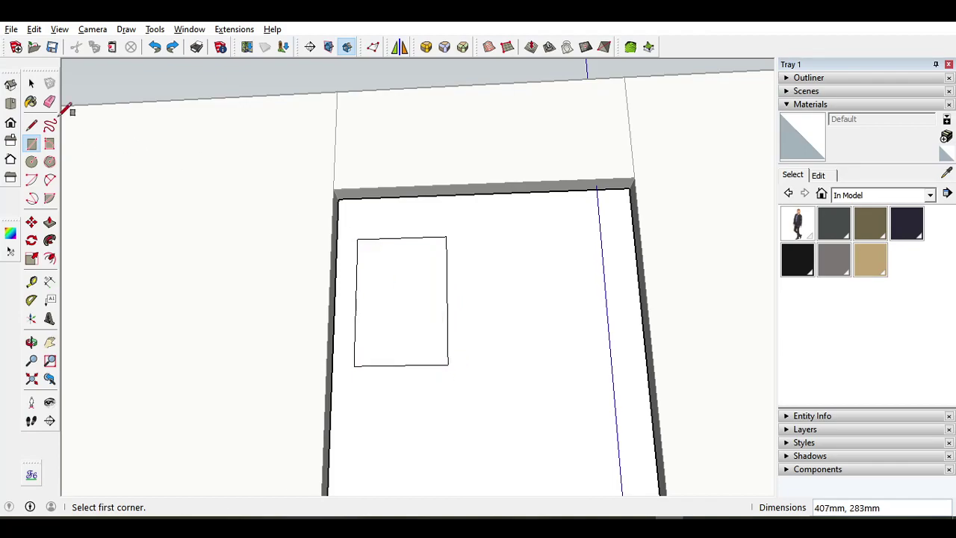
pyautogui.press('b')
pyautogui.press('space')
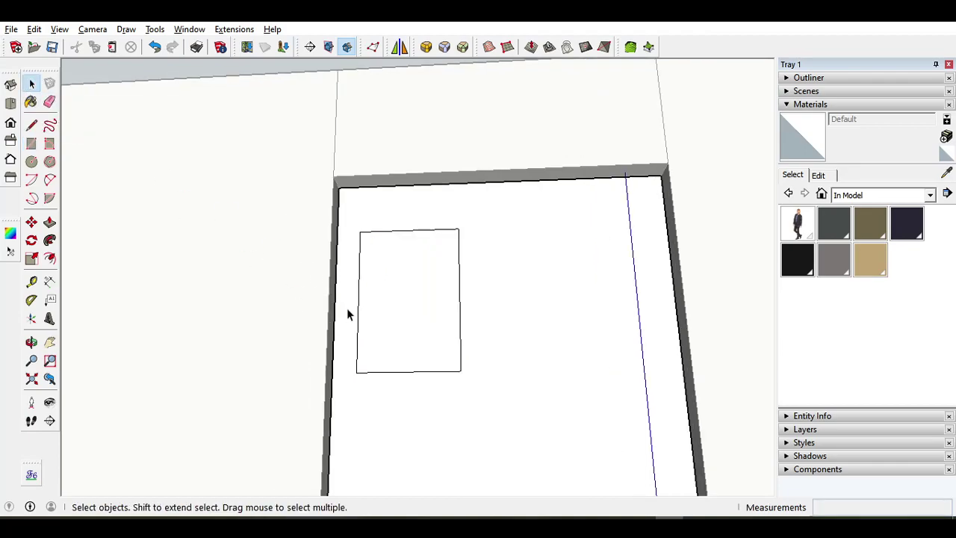
# Step: Copy the rectangle 465 mm horizontally to the other side of the door face
pyautogui.click(393, 288)
pyautogui.press('m')
pyautogui.scroll(1, 407, 321)
pyautogui.click(424, 307)
pyautogui.press('ctrl')
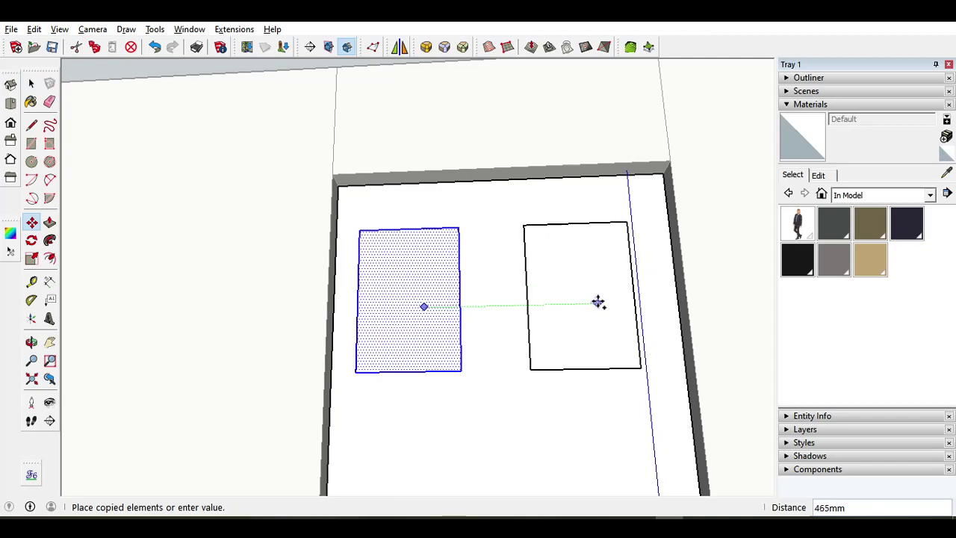
pyautogui.click(598, 302)
pyautogui.click(33, 84)
# Step: Push the left rectangle inward 77 mm through the door panel to cut an opening
pyautogui.moveTo(493, 321); pyautogui.dragTo(348, 220, button='middle')
pyautogui.press('p')
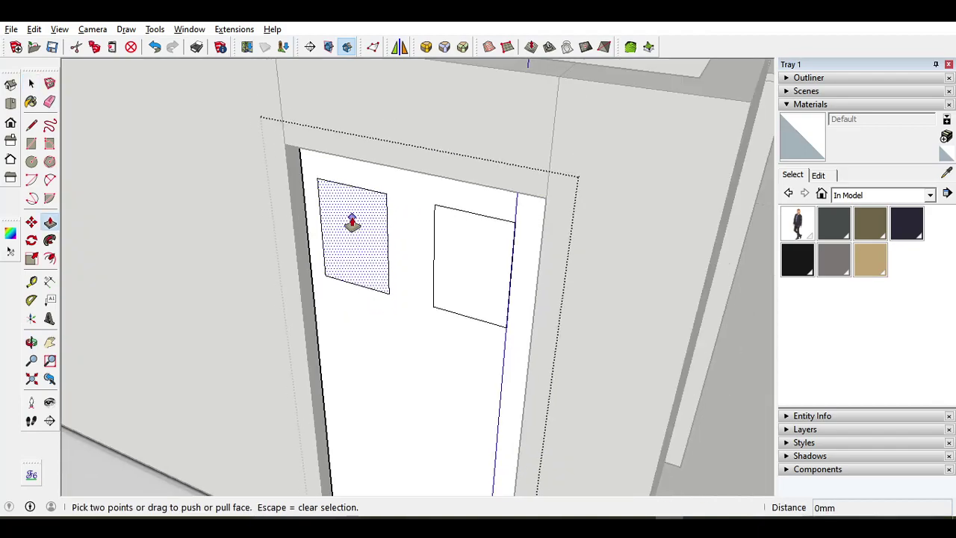
pyautogui.click(348, 219)
pyautogui.moveTo(358, 256); pyautogui.dragTo(397, 330, button='middle')
pyautogui.click(397, 326)
pyautogui.moveTo(381, 183); pyautogui.dragTo(533, 286, button='middle')
pyautogui.scroll(-5, 321, 422)
pyautogui.scroll(8, 390, 290)
pyautogui.scroll(5, 437, 225)
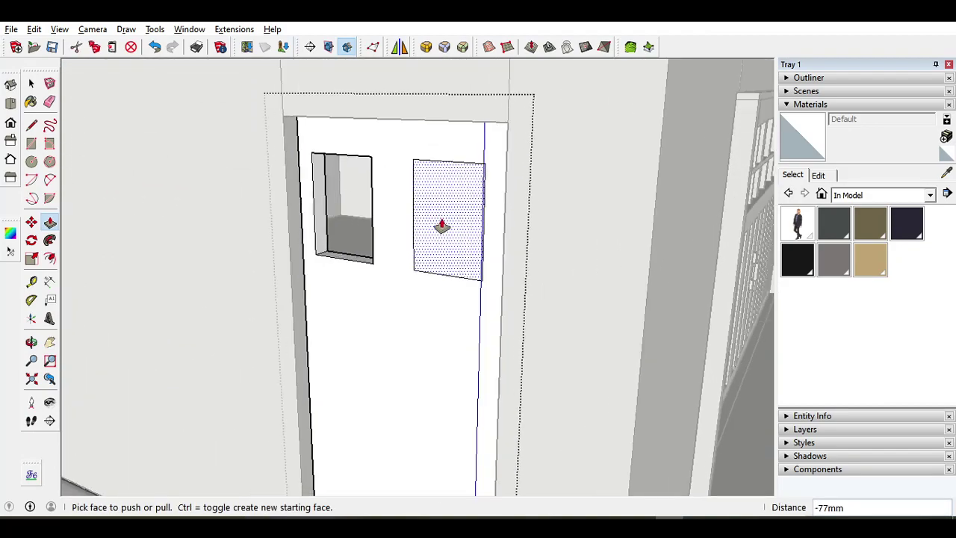
# Step: Push the right rectangle through the door panel to the same depth as the left opening
pyautogui.click(438, 224)
pyautogui.click(325, 170)
pyautogui.moveTo(430, 266); pyautogui.dragTo(391, 373, button='middle')
pyautogui.scroll(1, 305, 258)
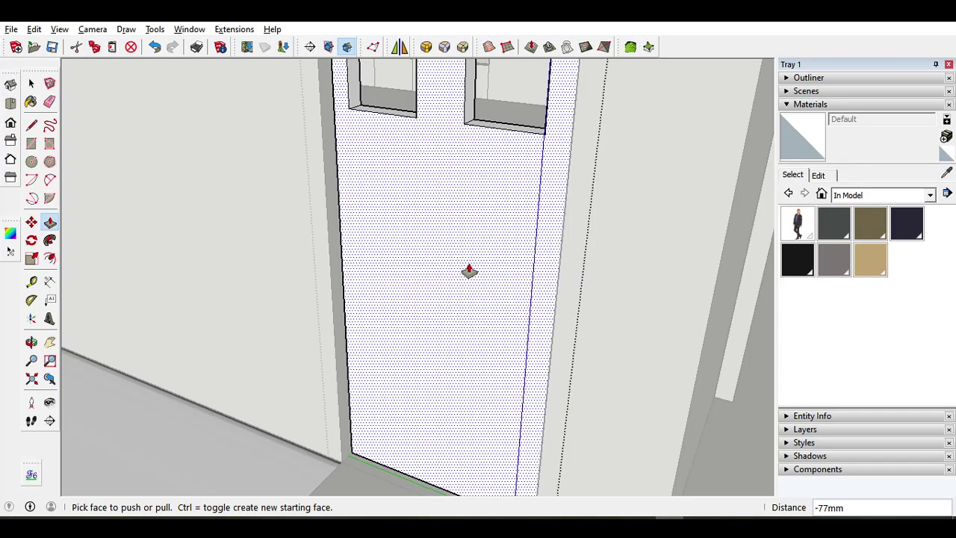
pyautogui.moveTo(469, 271); pyautogui.dragTo(306, 192, button='middle')
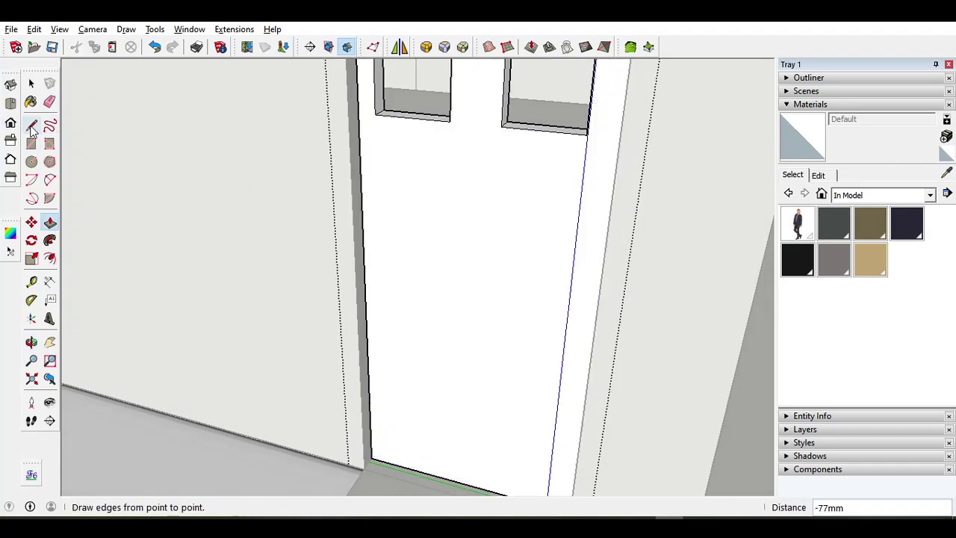
pyautogui.moveTo(484, 320); pyautogui.dragTo(466, 346, button='middle')
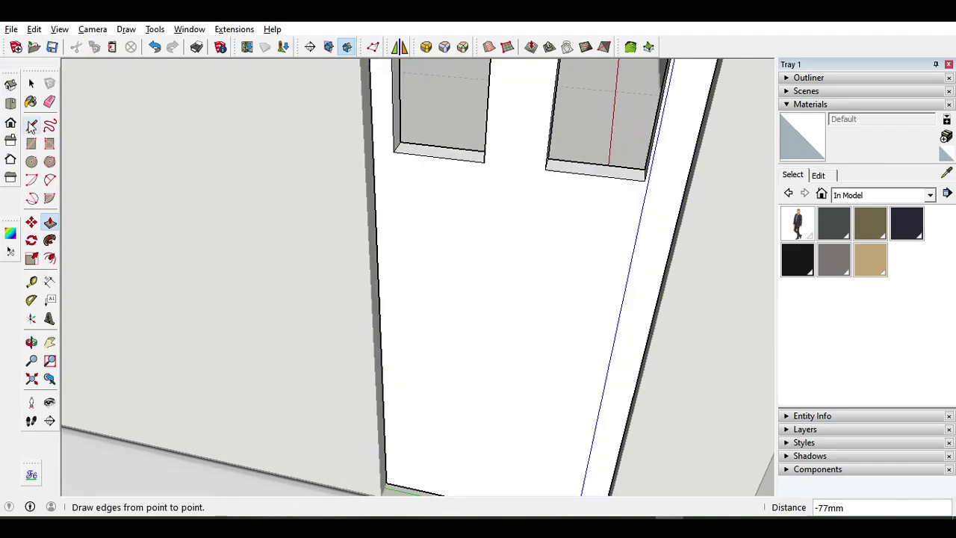
pyautogui.click(31, 143)
pyautogui.moveTo(373, 169); pyautogui.dragTo(395, 166, button='middle')
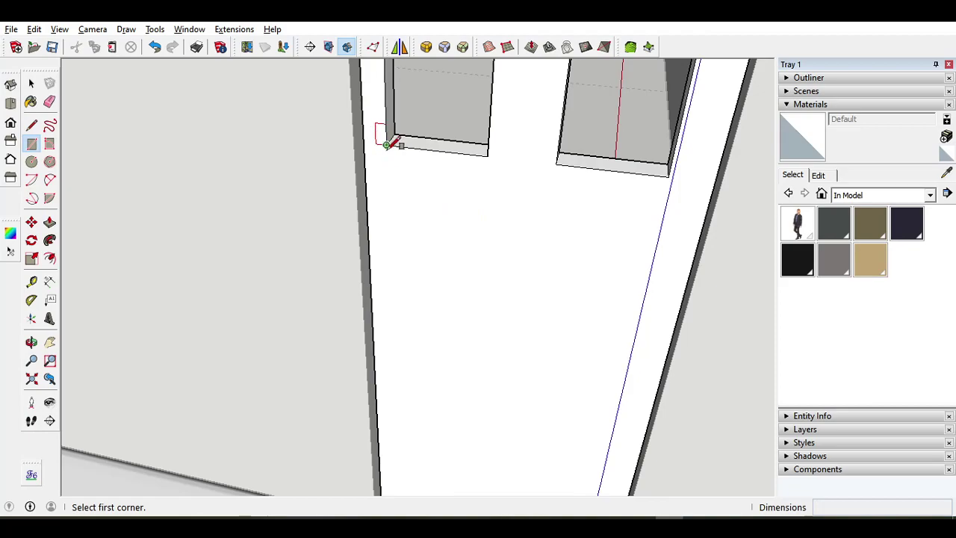
pyautogui.click(386, 144)
pyautogui.moveTo(453, 390); pyautogui.dragTo(465, 404, button='middle')
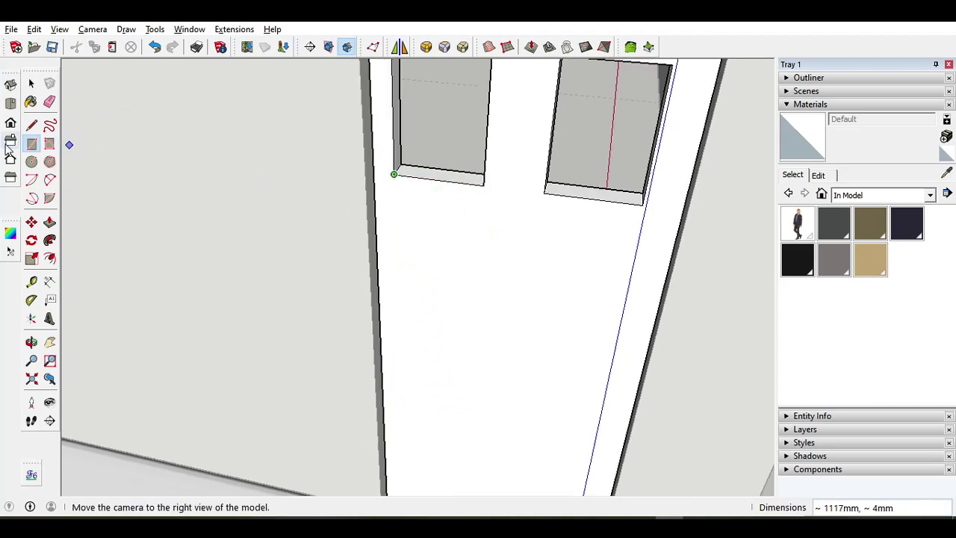
pyautogui.click(33, 126)
pyautogui.scroll(1, 416, 209)
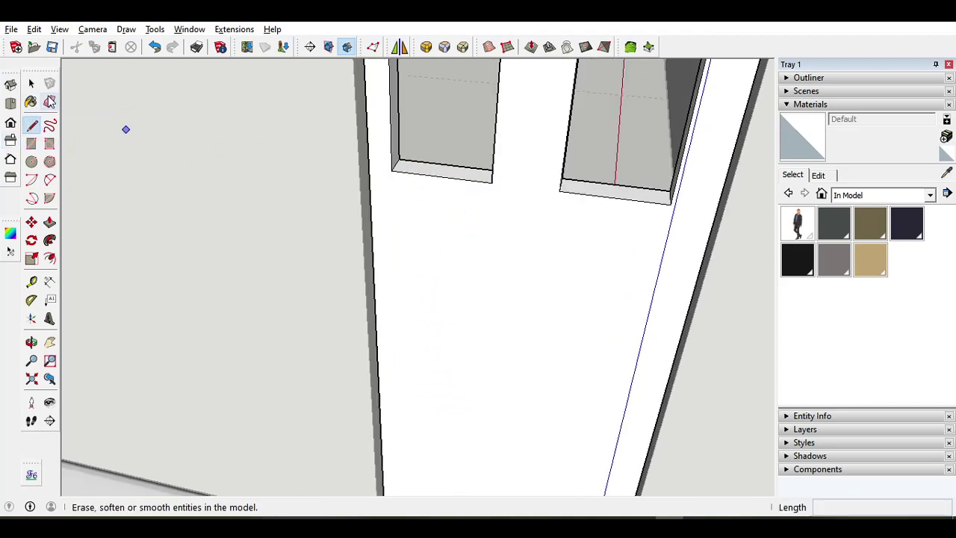
# Step: Try to select the left opening's outline by selecting the geometry connected to its lower front edge
pyautogui.click(31, 83)
pyautogui.rightClick(443, 178)
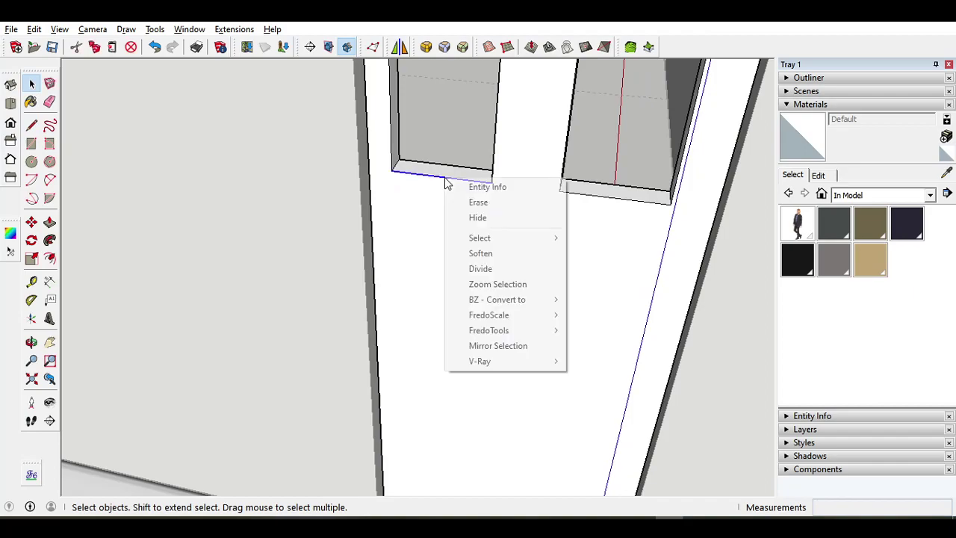
pyautogui.moveTo(549, 238)
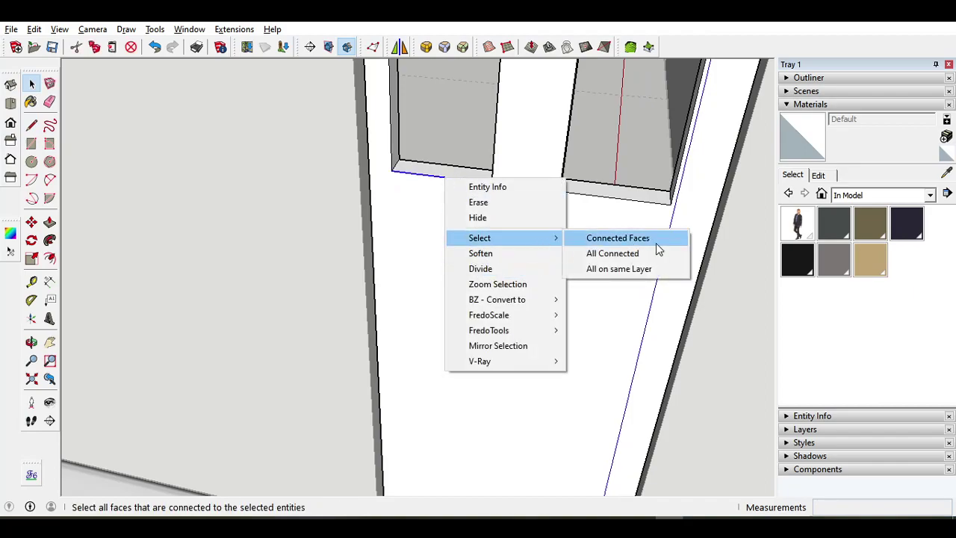
pyautogui.click(618, 238)
pyautogui.click(485, 181)
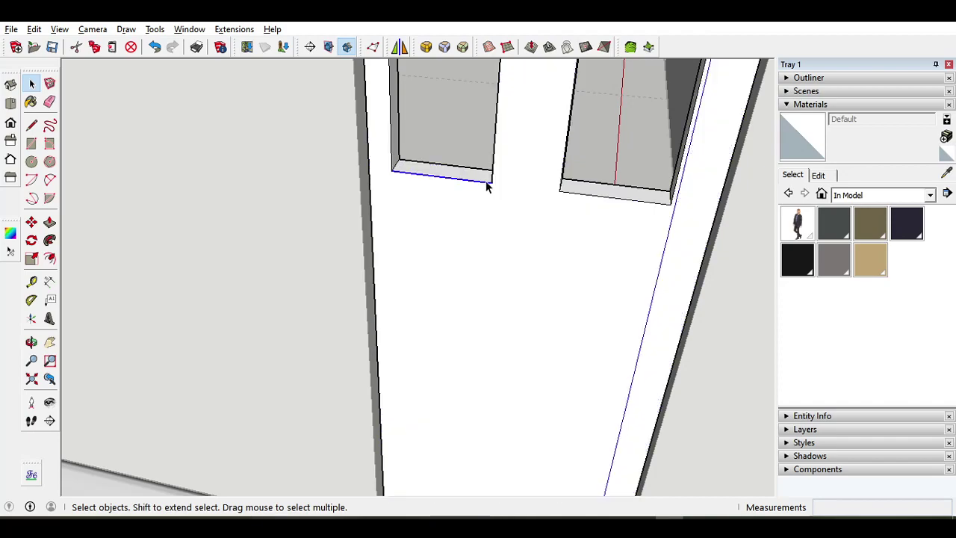
pyautogui.rightClick(485, 181)
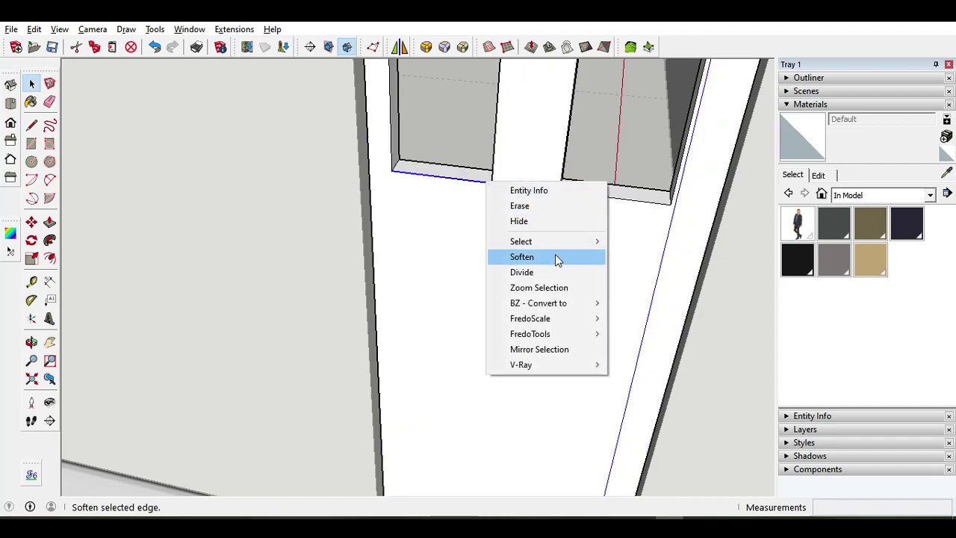
pyautogui.moveTo(567, 241)
pyautogui.click(645, 261)
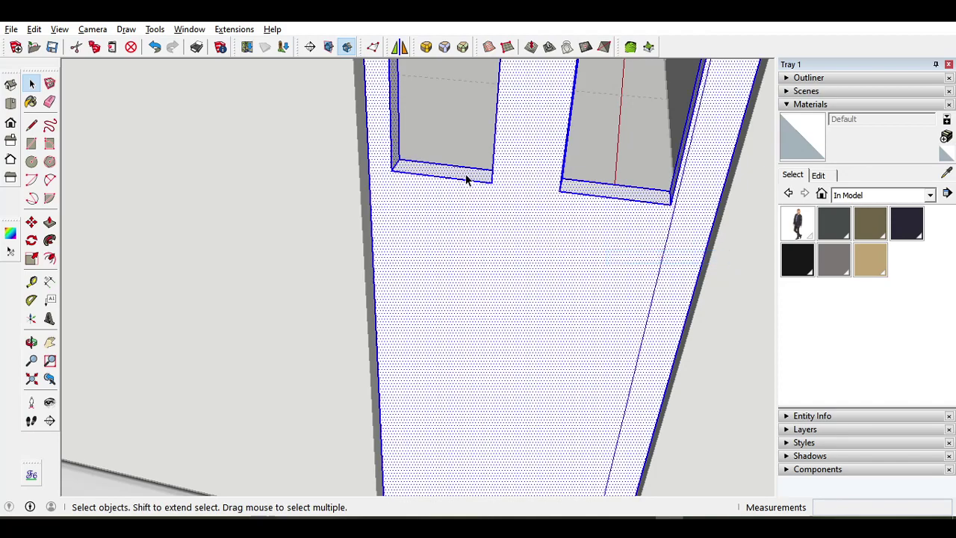
# Step: Select the front outline edges of the left opening in the door
pyautogui.click(484, 181)
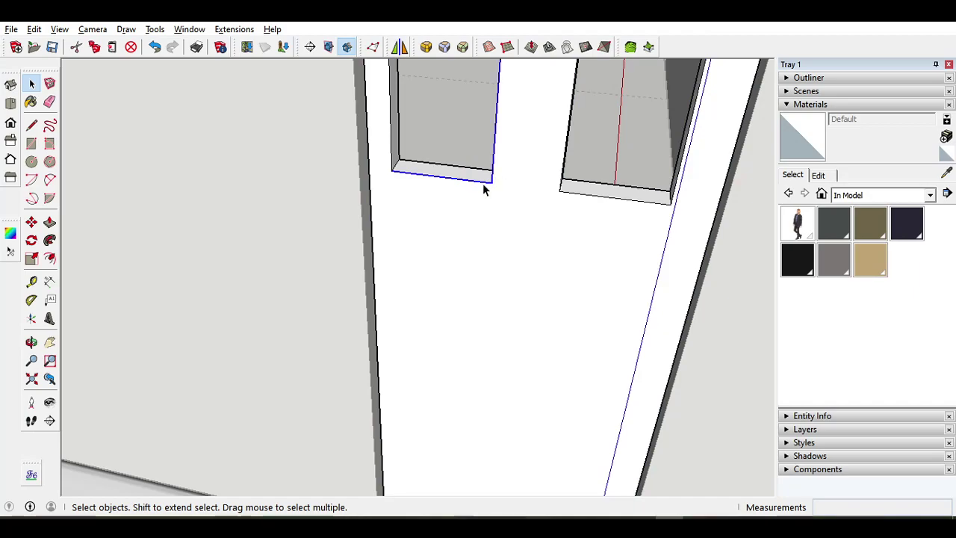
pyautogui.moveTo(484, 188); pyautogui.dragTo(420, 214, button='middle')
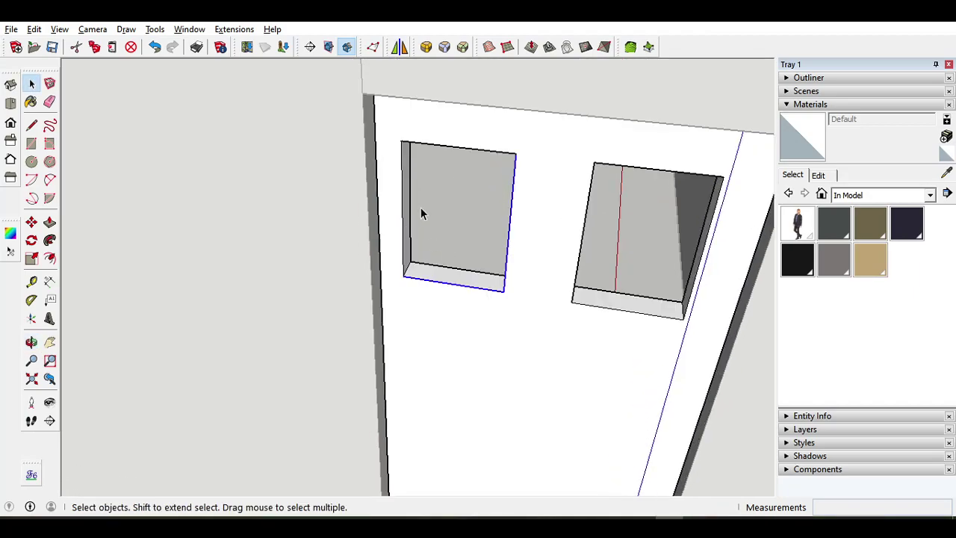
pyautogui.keyDown('ctrl'); pyautogui.click(416, 142); pyautogui.keyUp('ctrl')
pyautogui.scroll(2, 410, 149)
pyautogui.click(400, 151)
pyautogui.scroll(1, 401, 152)
pyautogui.click(401, 150)
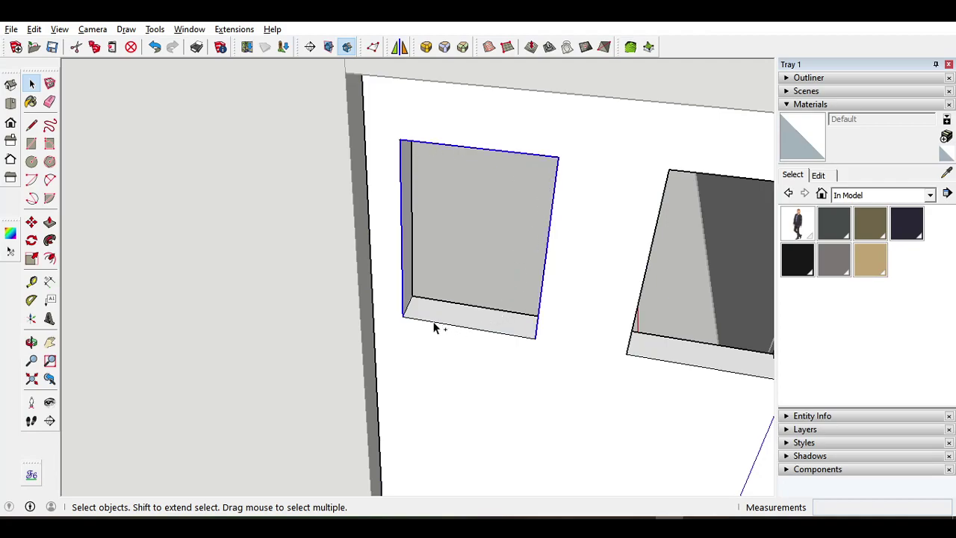
# Step: Copy the selected outline straight down the door face and position it just below the left opening
pyautogui.press('m')
pyautogui.scroll(-2, 525, 348)
pyautogui.moveTo(577, 454); pyautogui.dragTo(438, 313, button='middle')
pyautogui.click(465, 241)
pyautogui.press('ctrl')
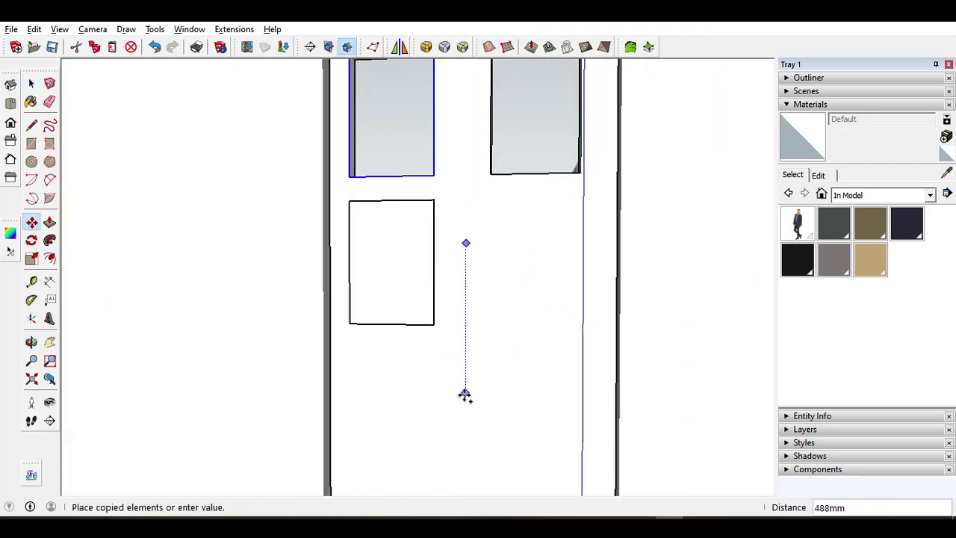
pyautogui.click(467, 430)
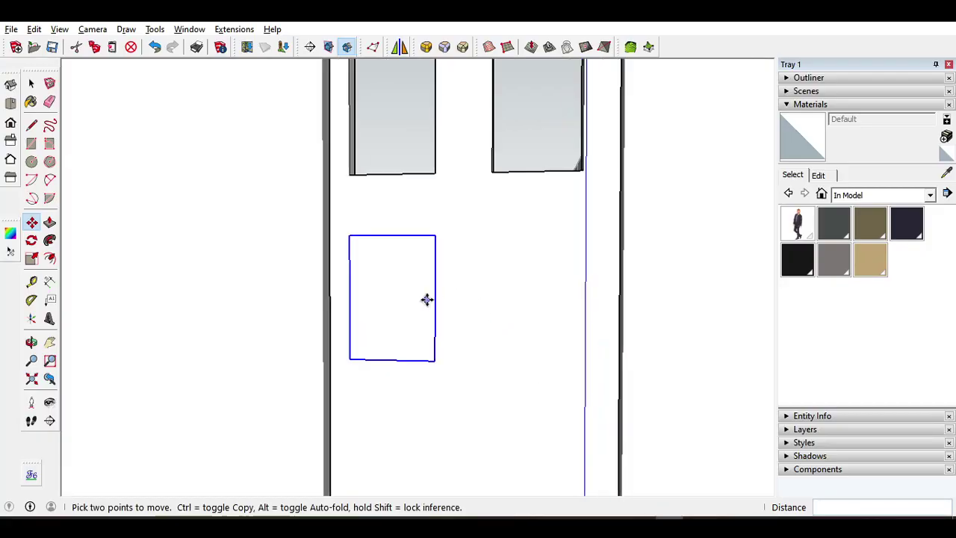
pyautogui.scroll(2, 425, 300)
pyautogui.click(461, 277)
pyautogui.click(461, 211)
pyautogui.scroll(-1, 463, 334)
pyautogui.press('s')
pyautogui.moveTo(445, 336); pyautogui.dragTo(417, 230, button='middle')
pyautogui.click(406, 185)
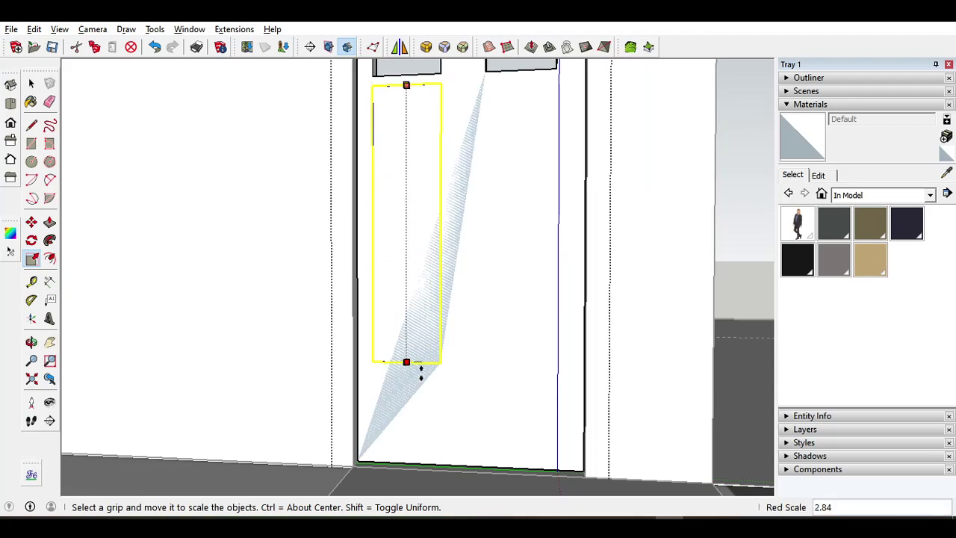
pyautogui.press('Escape')
pyautogui.moveTo(414, 234); pyautogui.dragTo(412, 186, button='middle')
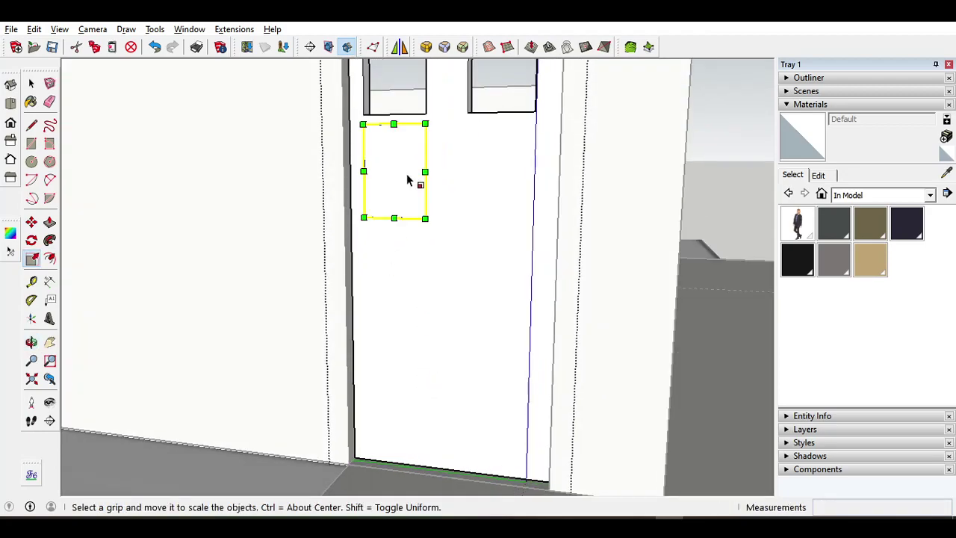
pyautogui.rightClick(409, 160)
pyautogui.click(36, 83)
# Step: Check the panel proportions in the reference photo and lengthen the copied rectangle by moving its bottom edge down
pyautogui.scroll(1, 322, 212)
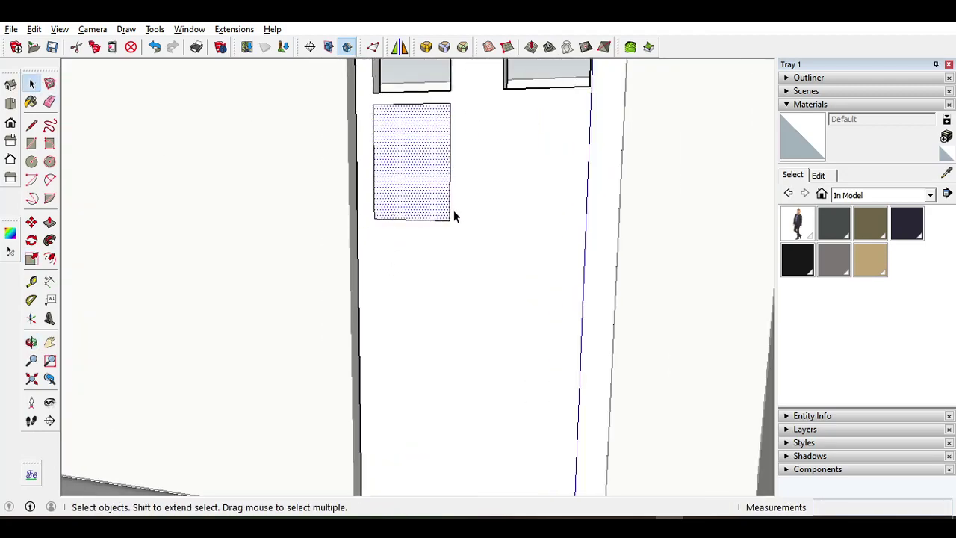
pyautogui.click(451, 212)
pyautogui.click(436, 220)
pyautogui.scroll(-1, 448, 240)
pyautogui.press('m')
pyautogui.click(493, 193)
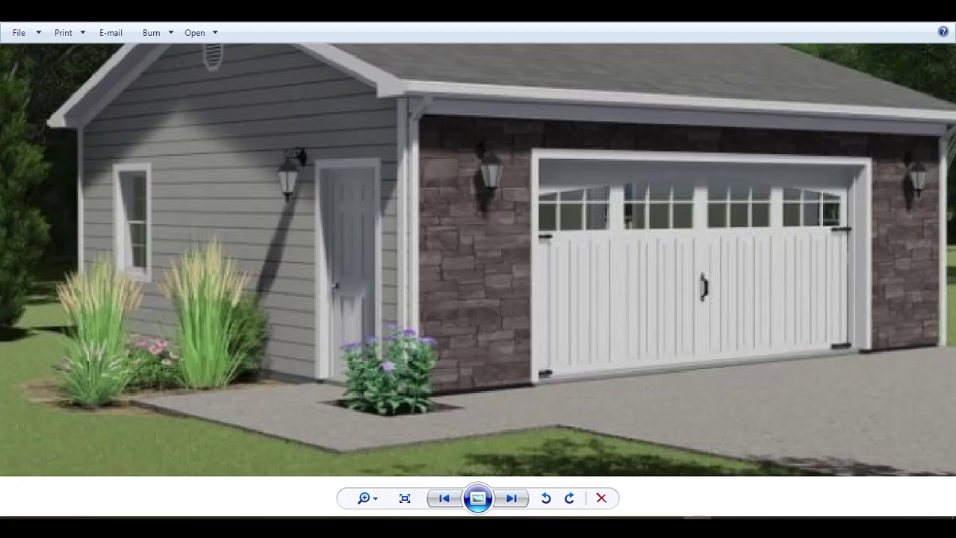
pyautogui.click(683, 460)
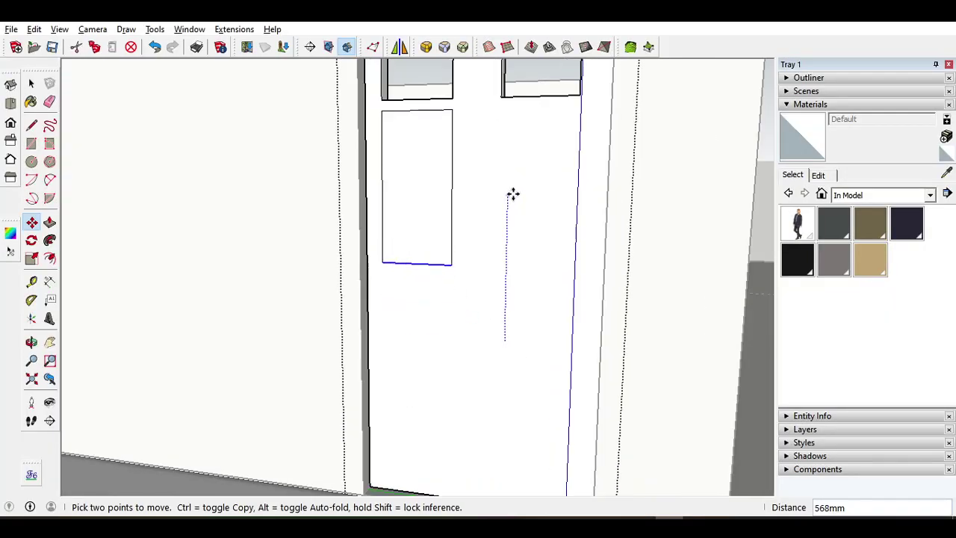
pyautogui.click(514, 182)
# Step: Copy the new rectangle from below the left opening 465 mm across the door face to sit below the right opening
pyautogui.click(31, 82)
pyautogui.click(404, 163)
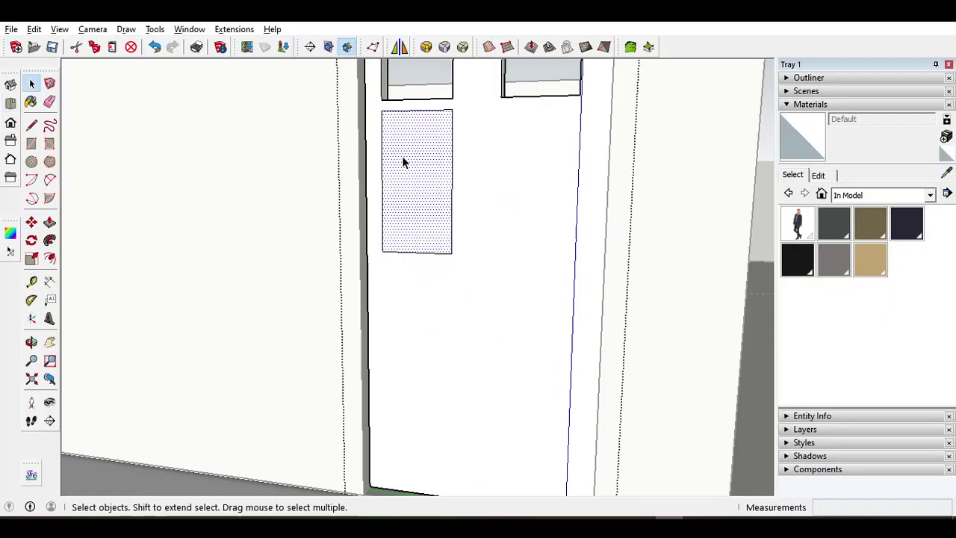
pyautogui.moveTo(425, 199); pyautogui.dragTo(429, 249, button='middle')
pyautogui.press('m')
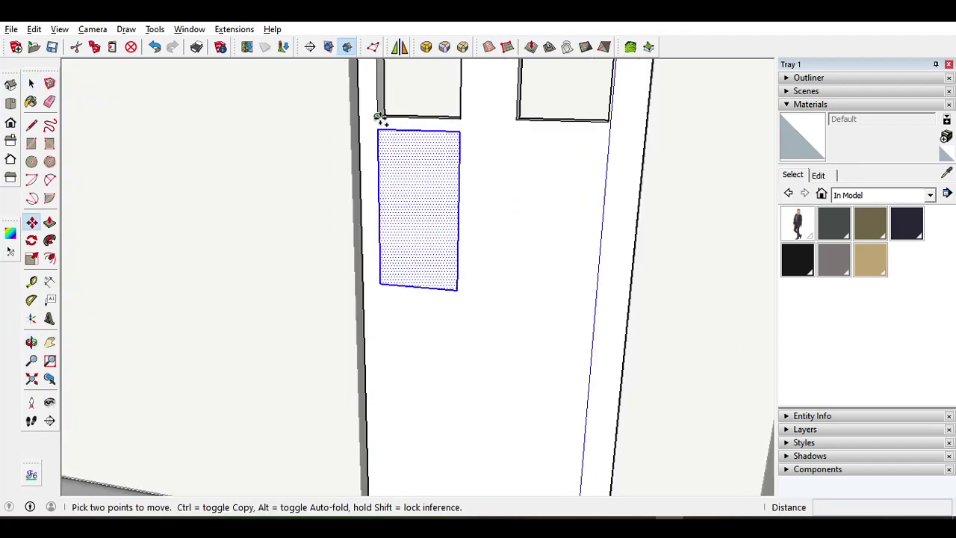
pyautogui.click(377, 117)
pyautogui.press('ctrl')
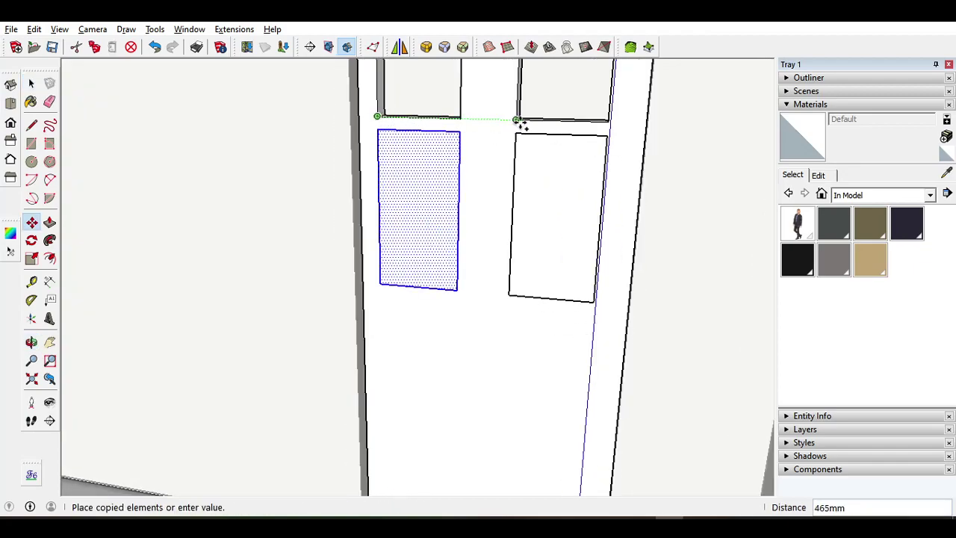
pyautogui.click(516, 120)
# Step: Push both new rectangles 77 mm through the door's thickness to cut the middle pair of openings
pyautogui.moveTo(511, 324); pyautogui.dragTo(400, 252, button='middle')
pyautogui.scroll(6, 401, 253)
pyautogui.press('p')
pyautogui.scroll(-3, 395, 314)
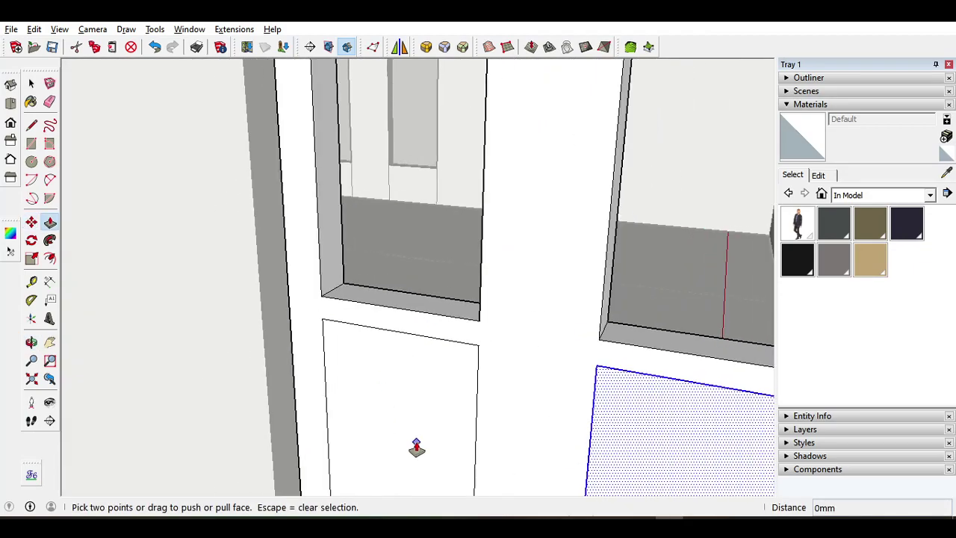
pyautogui.keyDown('shift'); pyautogui.moveTo(416, 448); pyautogui.dragTo(374, 339, button='middle'); pyautogui.keyUp('shift')
pyautogui.scroll(-2, 373, 339)
pyautogui.press('Escape')
pyautogui.click(351, 313)
pyautogui.click(331, 219)
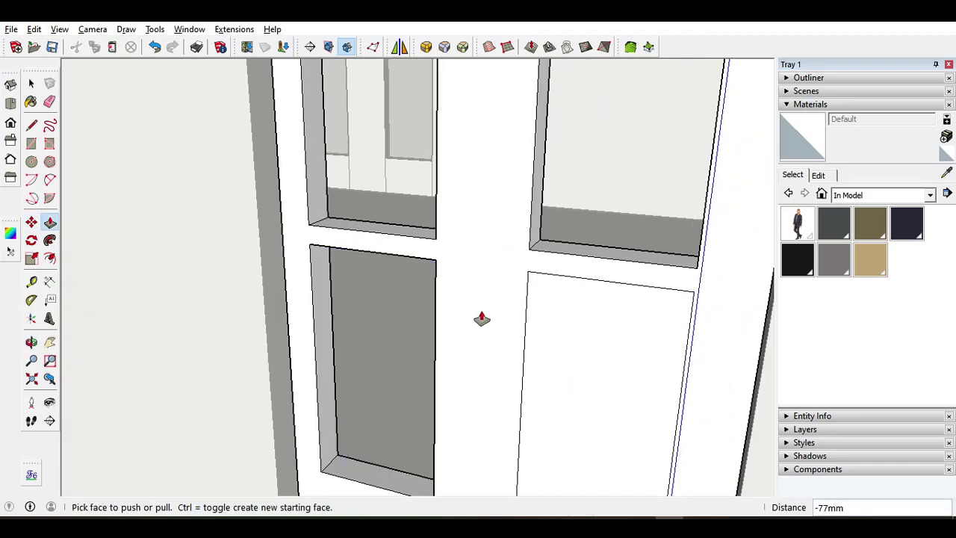
pyautogui.click(550, 343)
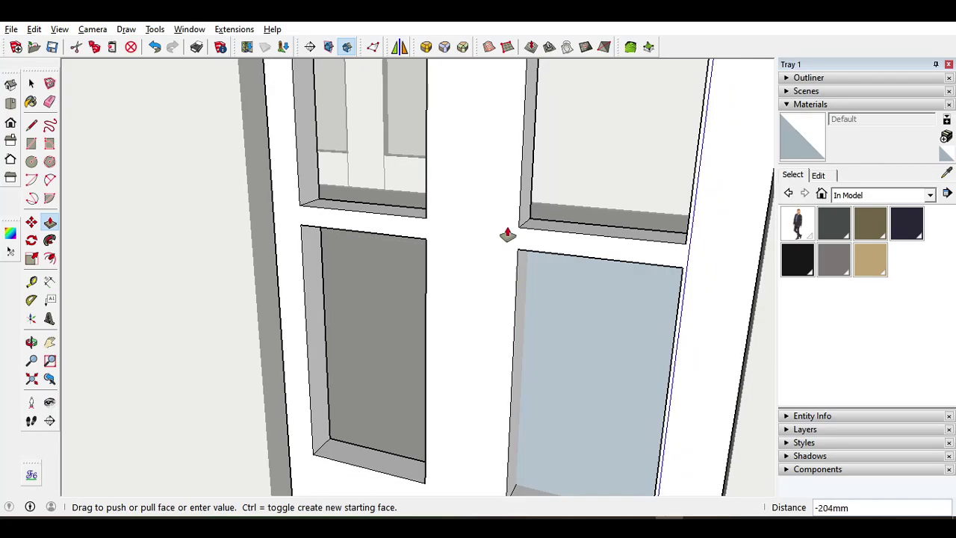
pyautogui.click(318, 200)
# Step: Examine the side door's lower panel layout in the reference photo and compare it with the model
pyautogui.scroll(-3, 472, 418)
pyautogui.moveTo(471, 418)
pyautogui.mouseDown(button='middle')
pyautogui.moveTo(486, 286)
pyautogui.moveTo(463, 284)
pyautogui.mouseUp(button='middle')
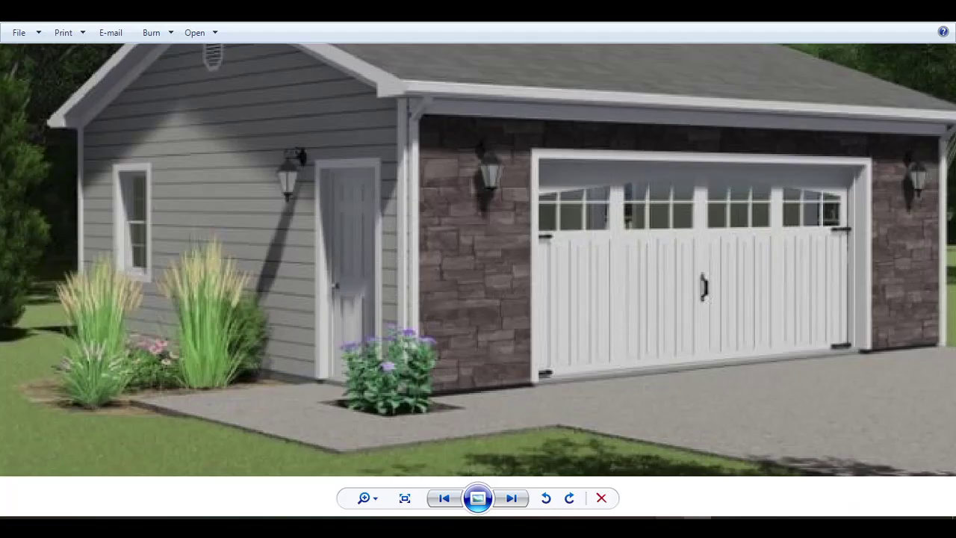
pyautogui.moveTo(669, 526)
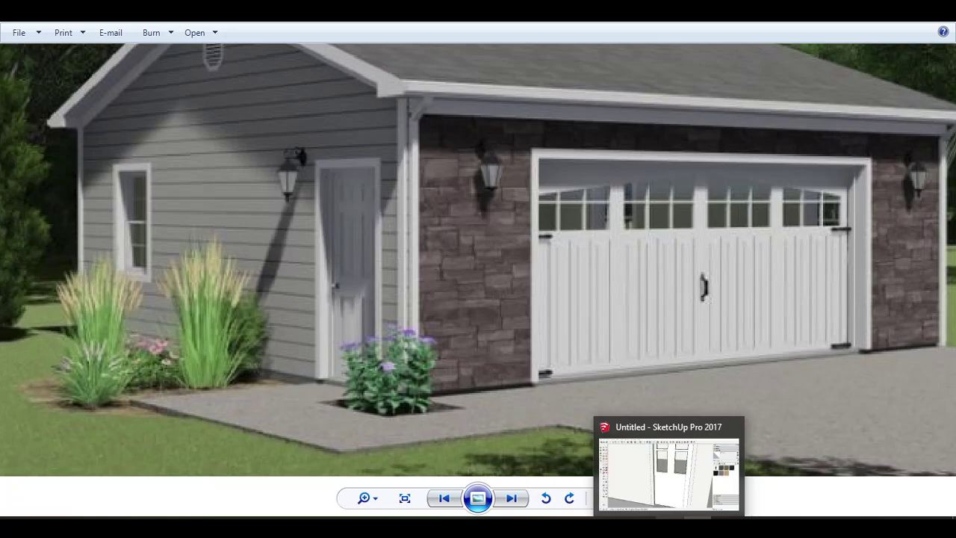
pyautogui.click(669, 471)
pyautogui.click(31, 83)
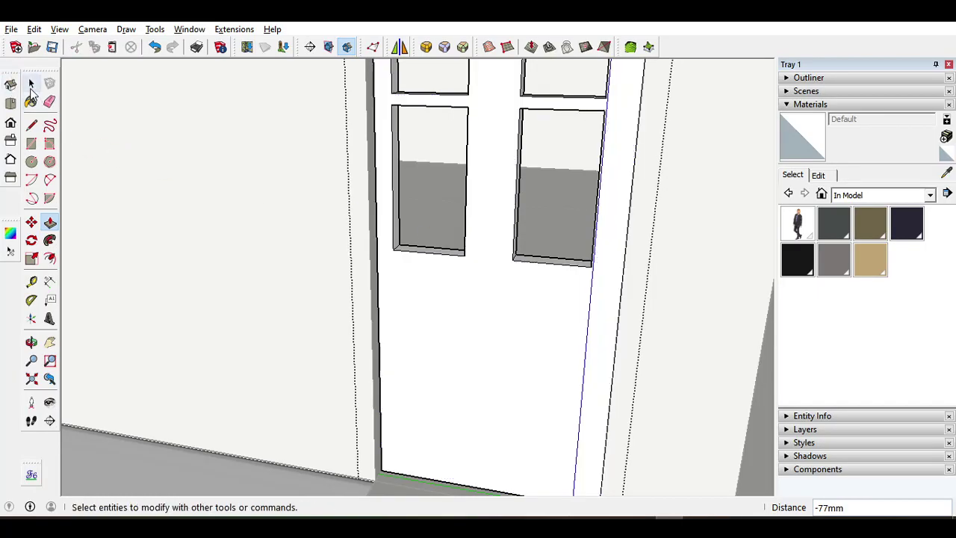
pyautogui.click(31, 143)
pyautogui.scroll(2, 305, 299)
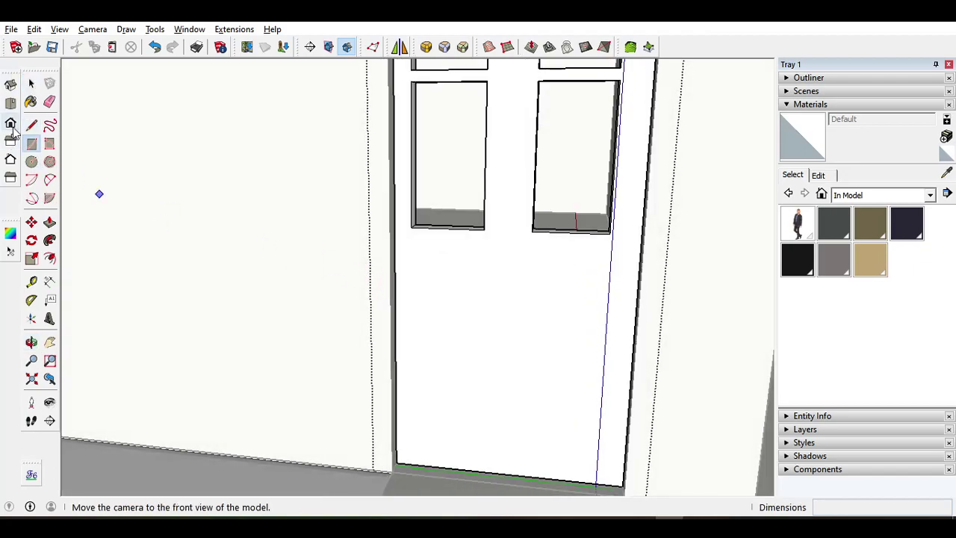
pyautogui.scroll(-4, 420, 290)
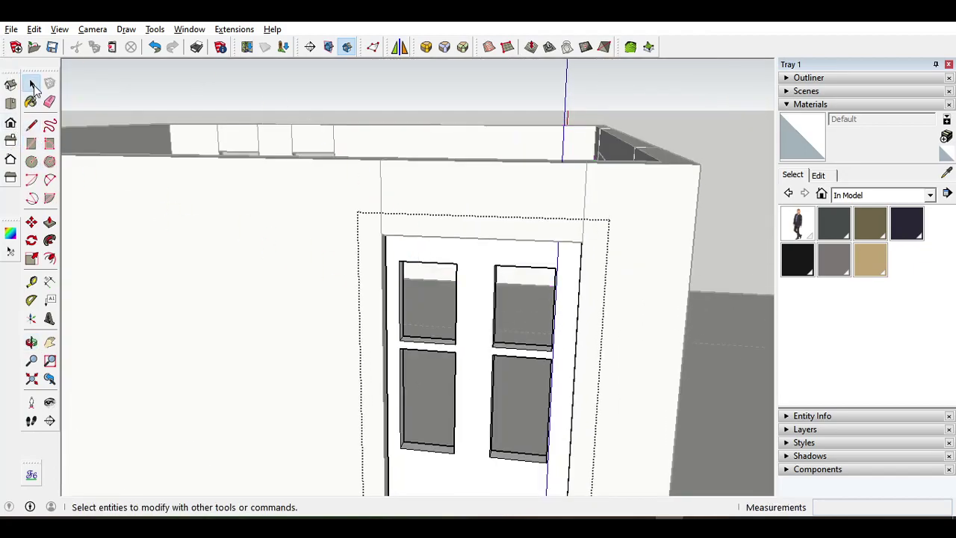
# Step: Select the front outline edges of the upper left opening in the door
pyautogui.click(32, 85)
pyautogui.scroll(5, 364, 243)
pyautogui.scroll(-4, 364, 244)
pyautogui.scroll(3, 359, 238)
pyautogui.scroll(-3, 352, 235)
pyautogui.scroll(4, 304, 204)
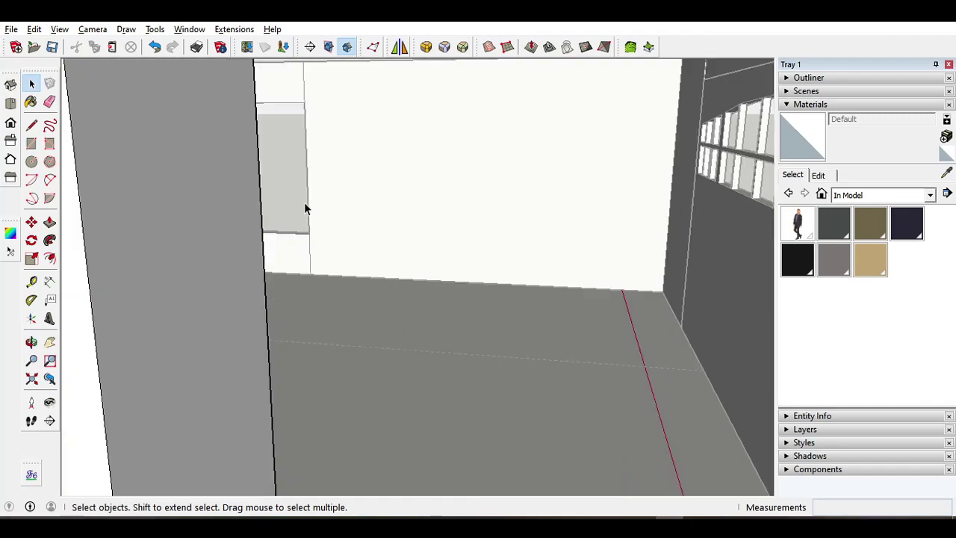
pyautogui.scroll(-3, 286, 193)
pyautogui.moveTo(258, 149); pyautogui.dragTo(267, 103, button='middle')
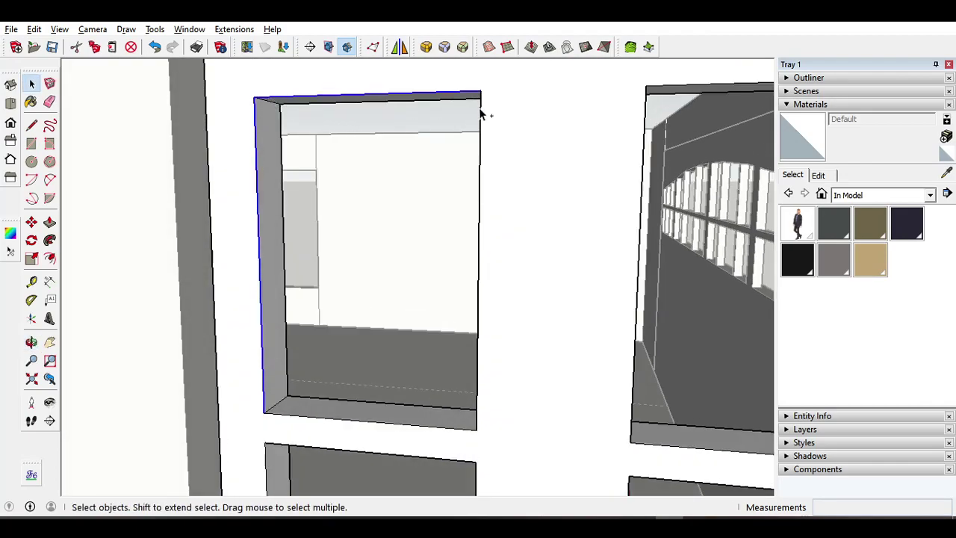
pyautogui.moveTo(482, 115); pyautogui.dragTo(258, 323, button='middle')
pyautogui.moveTo(514, 348); pyautogui.dragTo(178, 265, button='middle')
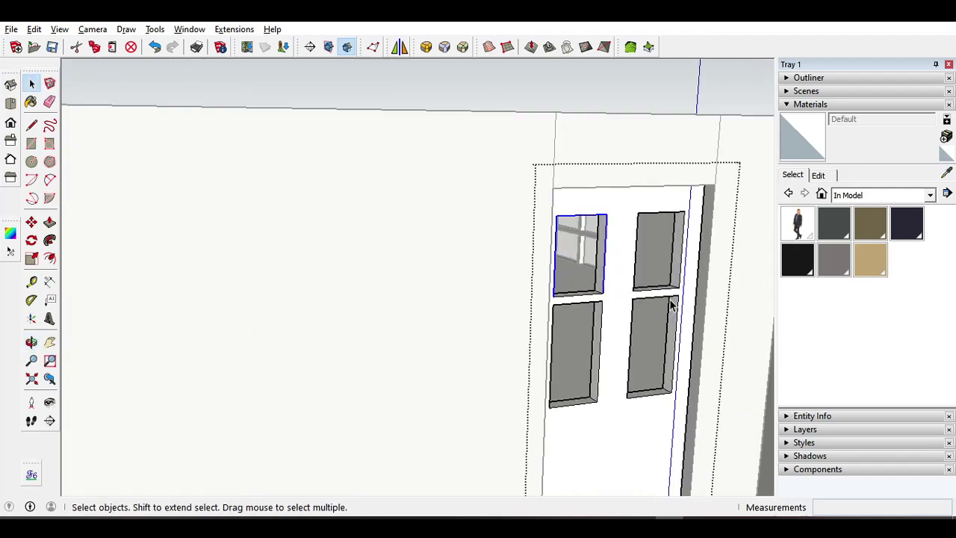
# Step: Draw a 283 mm line along the lower back edge of the bottom right opening to close it with a face
pyautogui.scroll(3, 569, 293)
pyautogui.scroll(2, 592, 295)
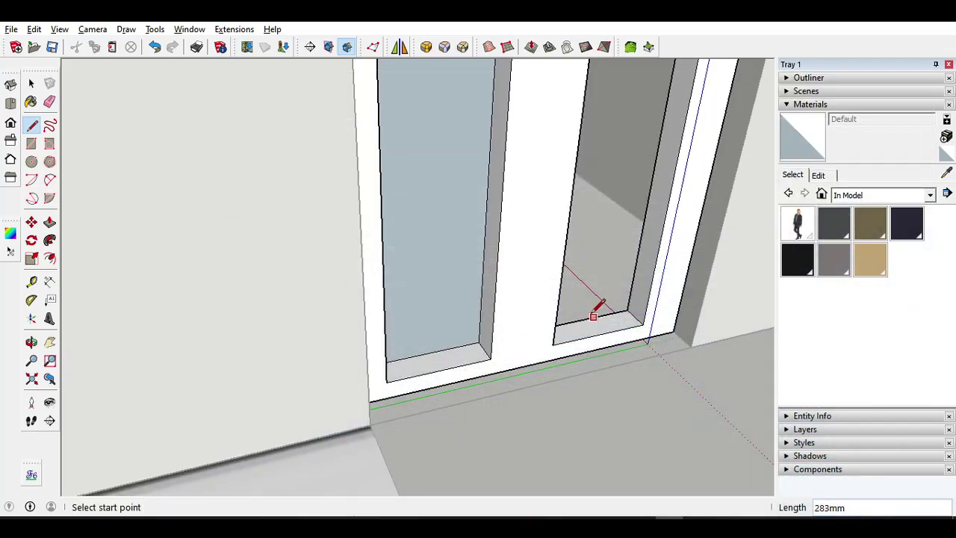
pyautogui.moveTo(594, 317); pyautogui.dragTo(463, 352, button='middle')
pyautogui.scroll(1, 460, 353)
pyautogui.moveTo(372, 386); pyautogui.dragTo(441, 382, button='middle')
pyautogui.click(435, 371)
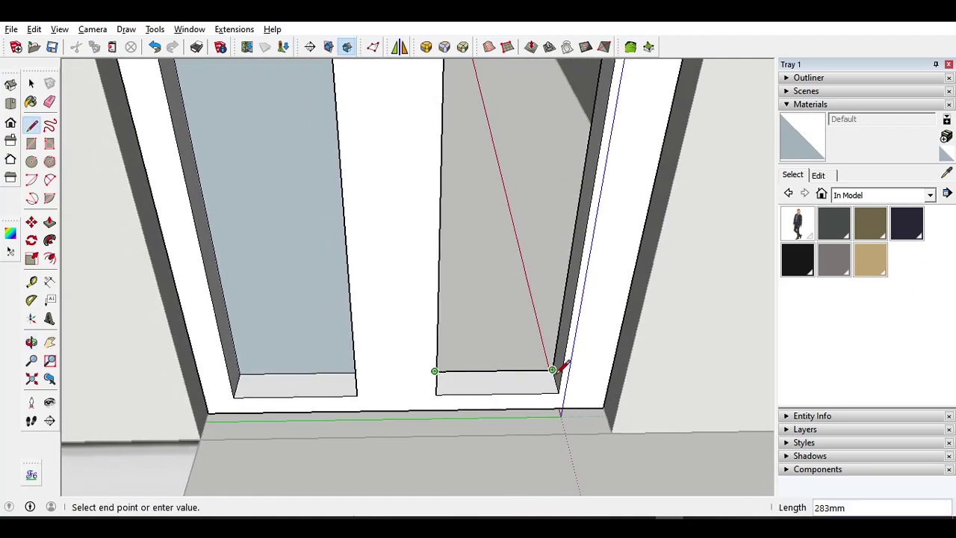
pyautogui.click(562, 370)
# Step: Trace the lower back edges of the remaining middle and upper openings to fill each with a face
pyautogui.moveTo(561, 363); pyautogui.dragTo(721, 314, button='middle')
pyautogui.click(466, 327)
pyautogui.click(735, 305)
pyautogui.moveTo(413, 315); pyautogui.dragTo(425, 271, button='middle')
pyautogui.click(410, 311)
pyautogui.click(343, 284)
pyautogui.moveTo(343, 283); pyautogui.dragTo(549, 333, button='middle')
pyautogui.moveTo(277, 358); pyautogui.dragTo(377, 362, button='middle')
pyautogui.click(316, 378)
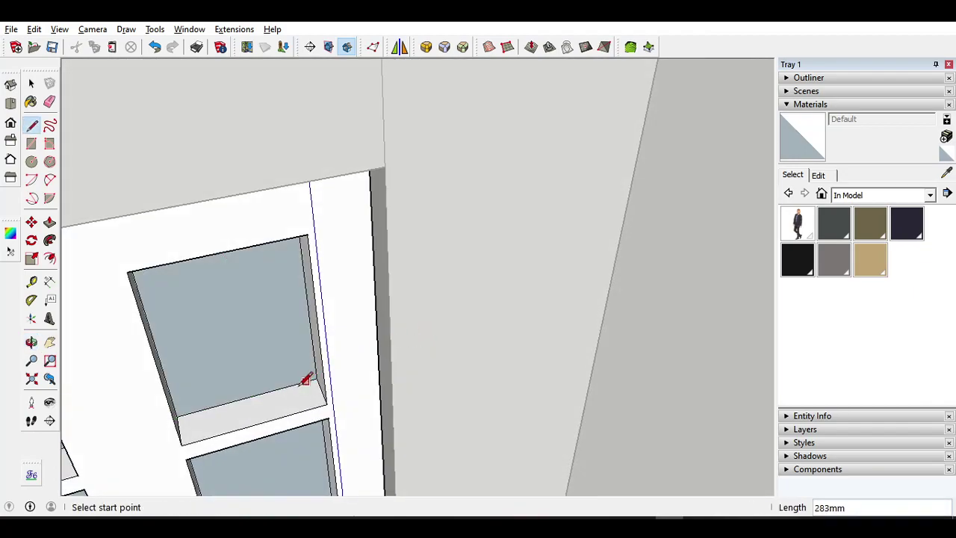
# Step: Bring the upper right panel's recessed face 53 mm forward toward the door front with Push/Pull
pyautogui.moveTo(309, 380); pyautogui.dragTo(378, 329, button='middle')
pyautogui.scroll(-2, 377, 329)
pyautogui.scroll(3, 365, 348)
pyautogui.press('p')
pyautogui.scroll(1, 347, 355)
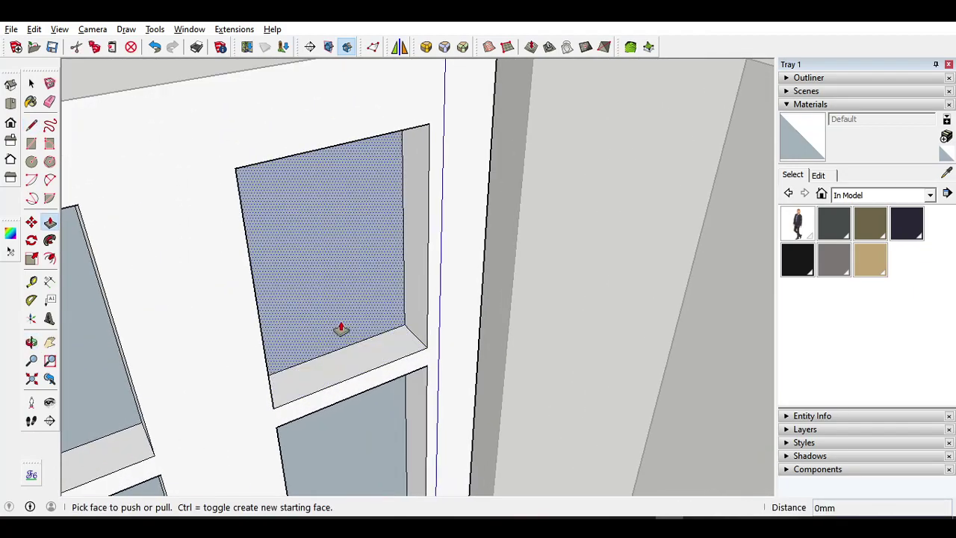
pyautogui.click(349, 350)
pyautogui.click(351, 352)
# Step: Repeat the same 53 mm Push/Pull on the other panel faces so all six recesses match
pyautogui.keyDown('shift'); pyautogui.moveTo(245, 348); pyautogui.dragTo(556, 198, button='middle'); pyautogui.keyUp('shift')
pyautogui.scroll(-2, 382, 250)
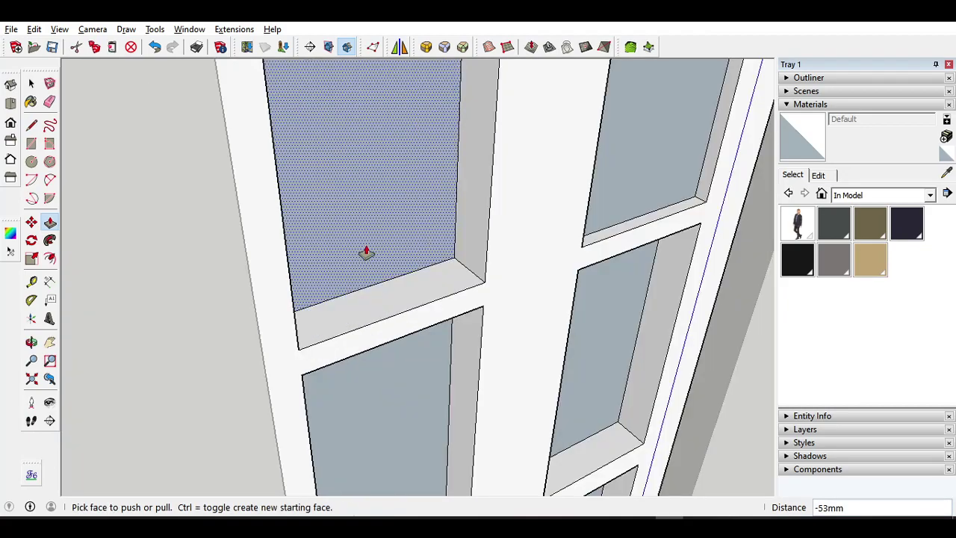
pyautogui.doubleClick(367, 245)
pyautogui.keyDown('shift'); pyautogui.moveTo(448, 355); pyautogui.dragTo(443, 138, button='middle'); pyautogui.keyUp('shift')
pyautogui.doubleClick(411, 257)
pyautogui.moveTo(412, 256); pyautogui.dragTo(420, 228, button='middle')
pyautogui.click(421, 228)
pyautogui.click(435, 244)
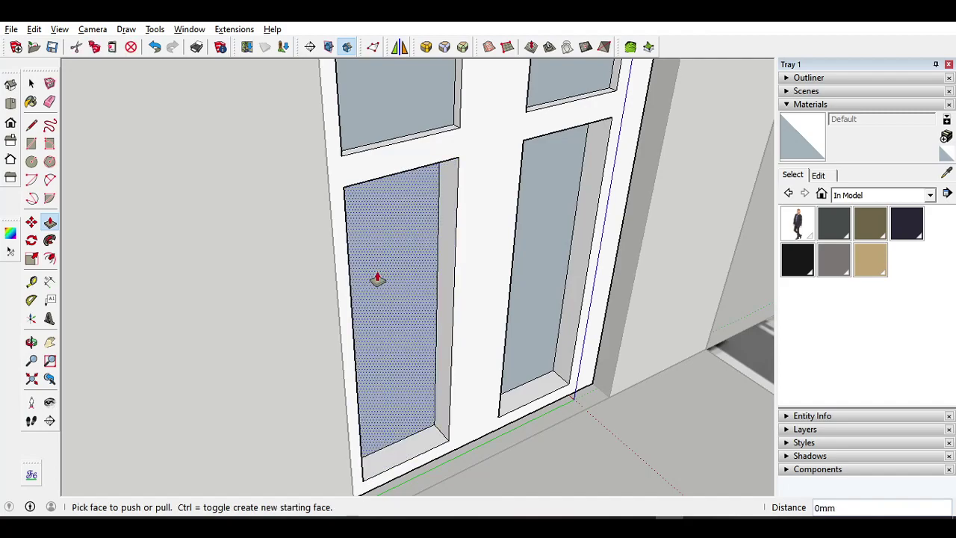
pyautogui.moveTo(550, 216); pyautogui.dragTo(542, 344, button='middle')
pyautogui.scroll(-1, 542, 344)
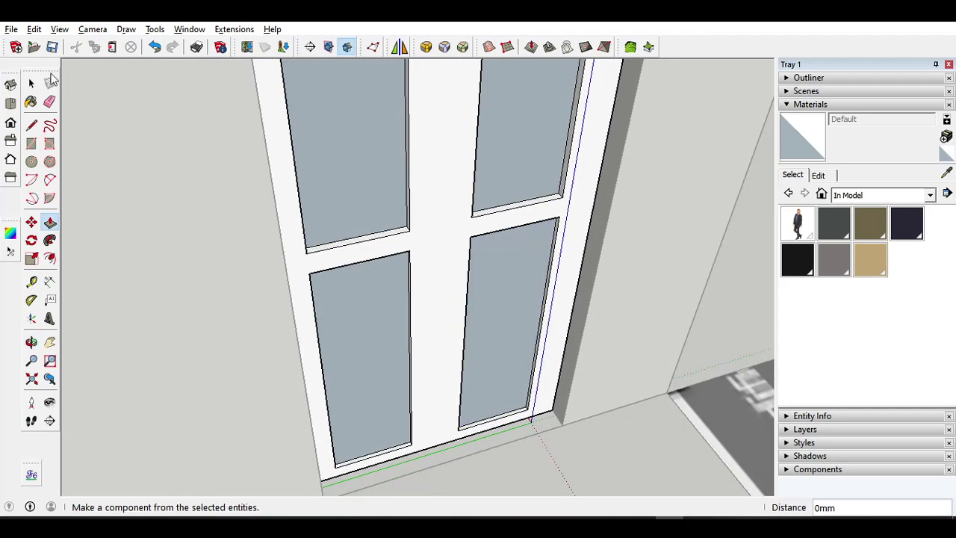
# Step: Select all six panel faces of the door and reverse them so their front sides face outward
pyautogui.click(32, 84)
pyautogui.scroll(-2, 375, 326)
pyautogui.moveTo(375, 330); pyautogui.dragTo(350, 136, button='middle')
pyautogui.click(350, 137)
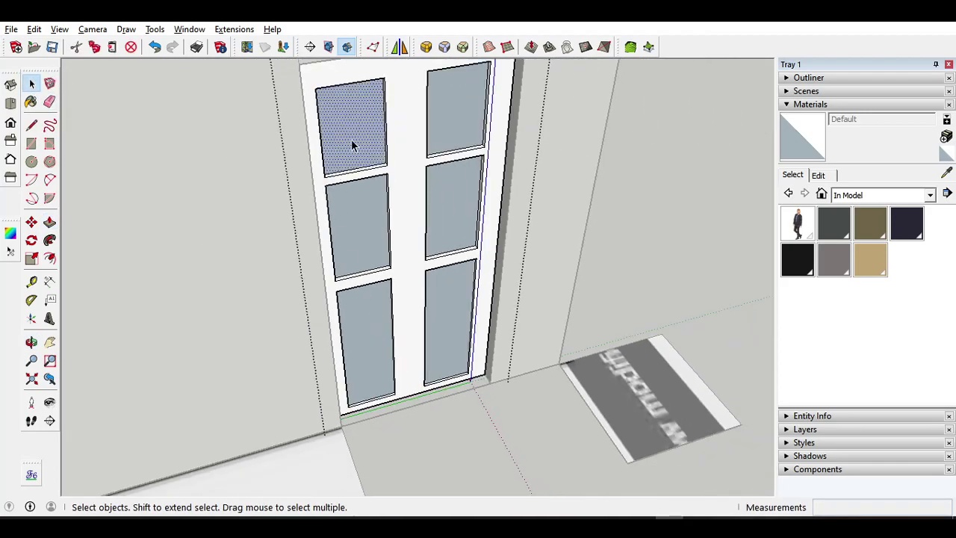
pyautogui.keyDown('shift'); pyautogui.click(383, 351); pyautogui.keyUp('shift')
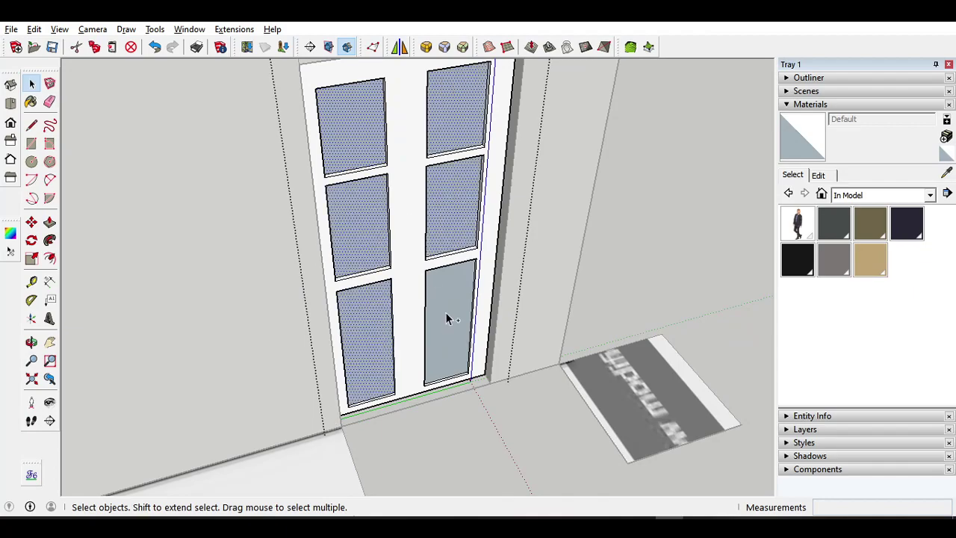
pyautogui.keyDown('shift'); pyautogui.click(448, 316); pyautogui.keyUp('shift')
pyautogui.rightClick(448, 316)
pyautogui.click(544, 173)
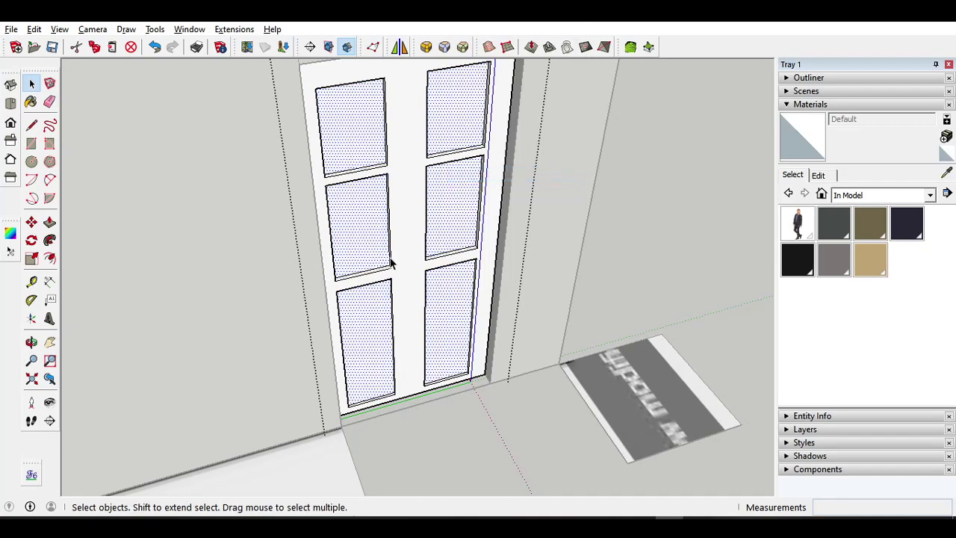
# Step: Compare the six-panel door in the model with the side door in the reference photo
pyautogui.moveTo(391, 262); pyautogui.dragTo(254, 227, button='middle')
pyautogui.scroll(-4, 478, 311)
pyautogui.scroll(-1, 408, 273)
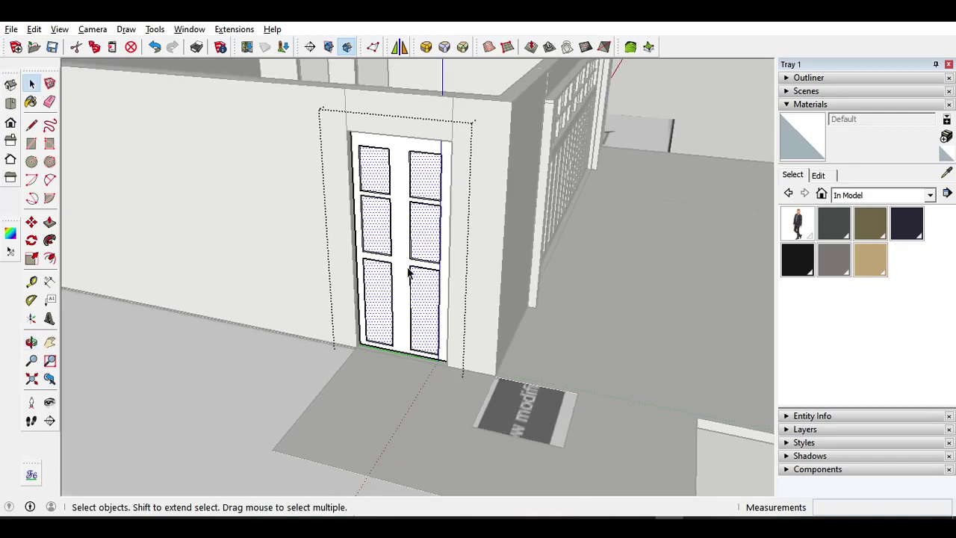
pyautogui.scroll(-1, 408, 273)
pyautogui.click(695, 525)
pyautogui.moveTo(670, 526)
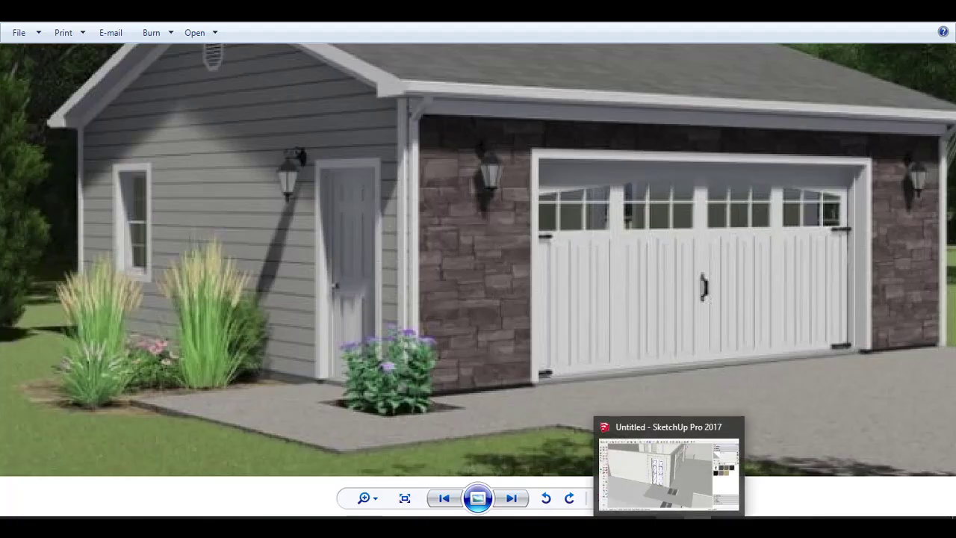
pyautogui.click(668, 470)
pyautogui.scroll(4, 350, 243)
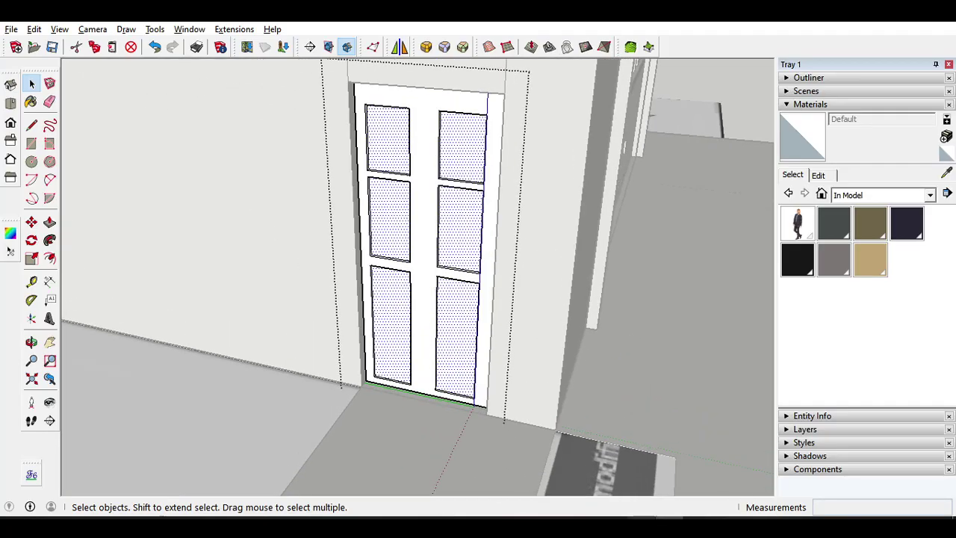
pyautogui.hotkey('alt', 'Tab')
pyautogui.moveTo(670, 526)
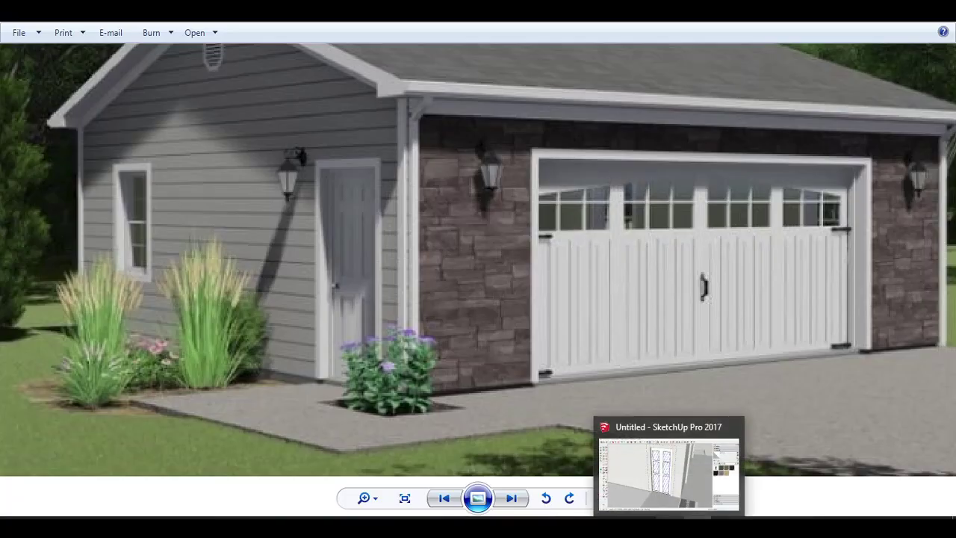
pyautogui.click(668, 471)
# Step: Clear the panel selection, inspect the side door within the whole garage, and recheck the reference photo
pyautogui.scroll(5, 389, 256)
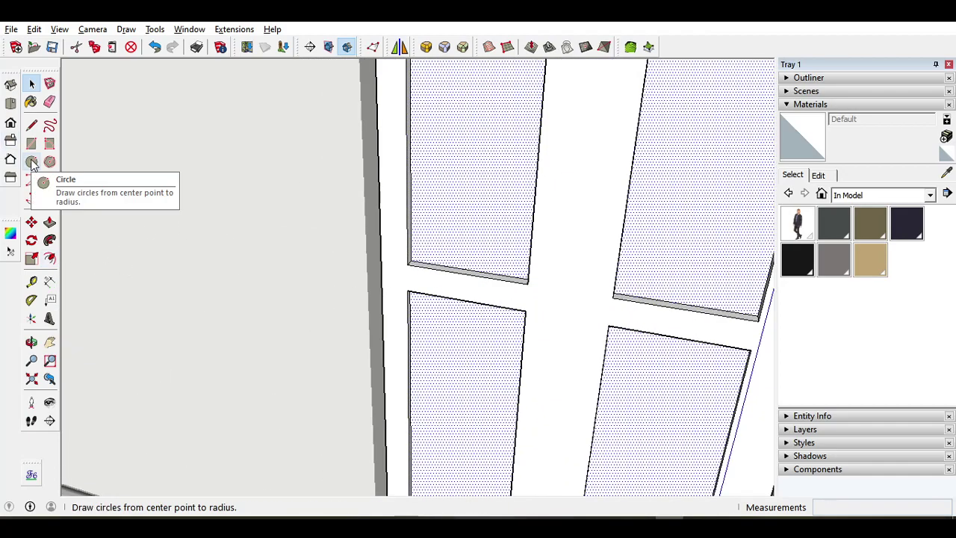
pyautogui.scroll(-10, 412, 266)
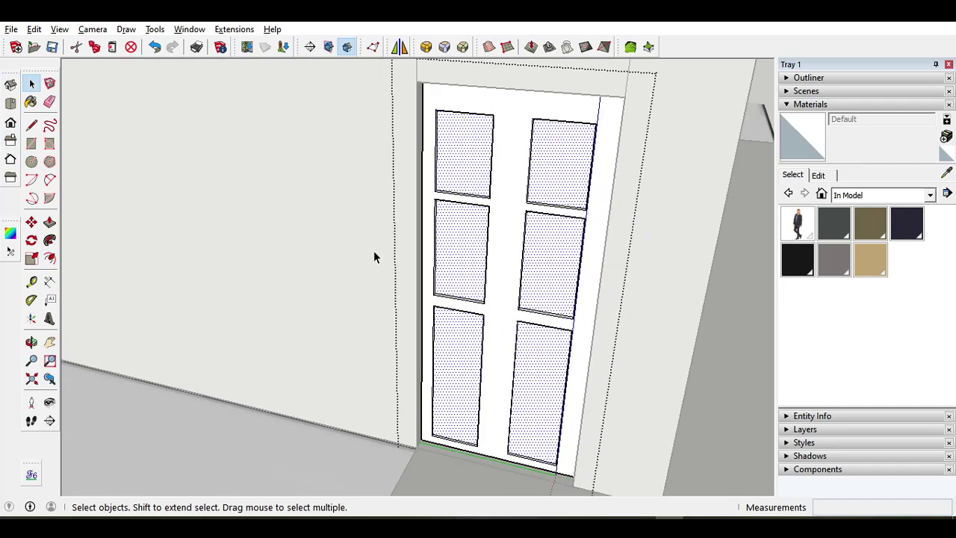
pyautogui.scroll(-2, 433, 238)
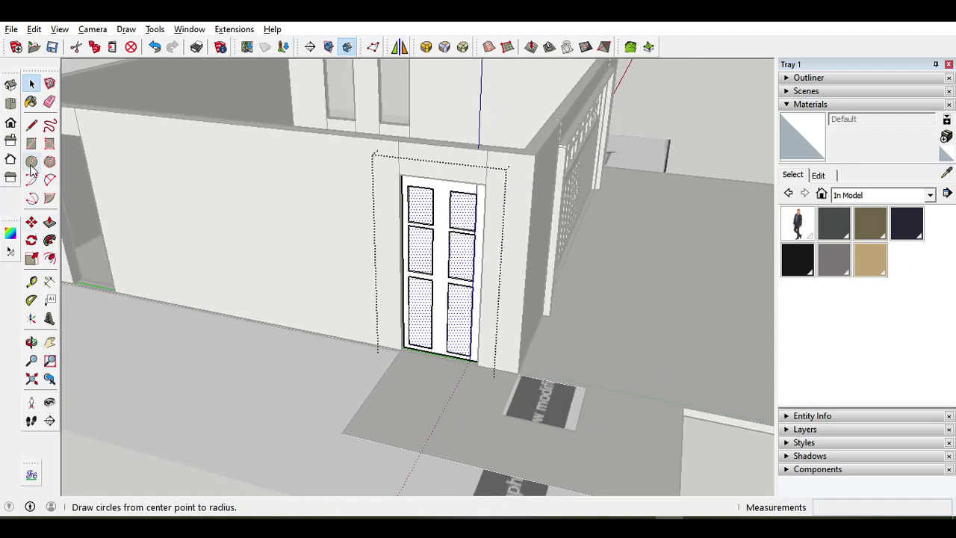
pyautogui.scroll(3, 303, 221)
pyautogui.scroll(1, 381, 248)
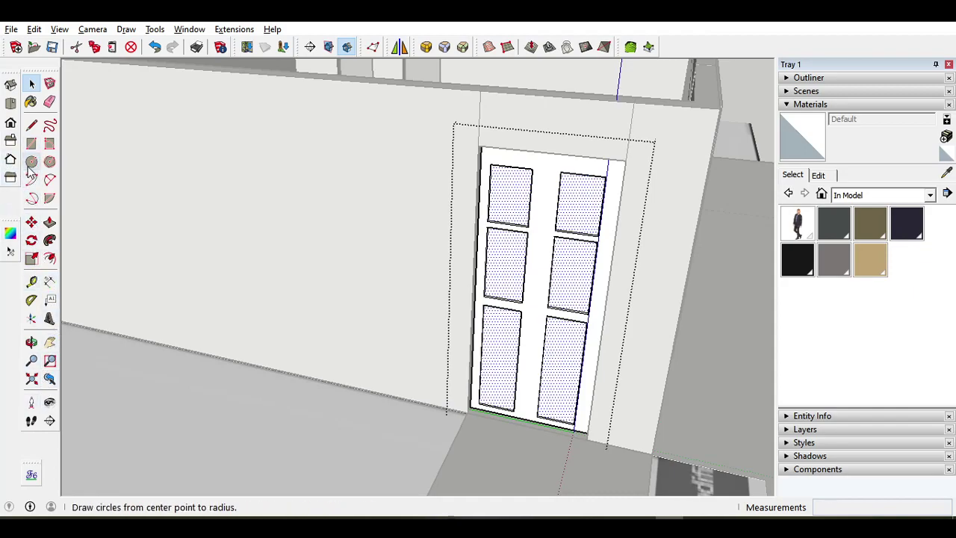
pyautogui.scroll(-4, 388, 247)
pyautogui.moveTo(410, 272); pyautogui.dragTo(433, 176, button='middle')
pyautogui.click(664, 147)
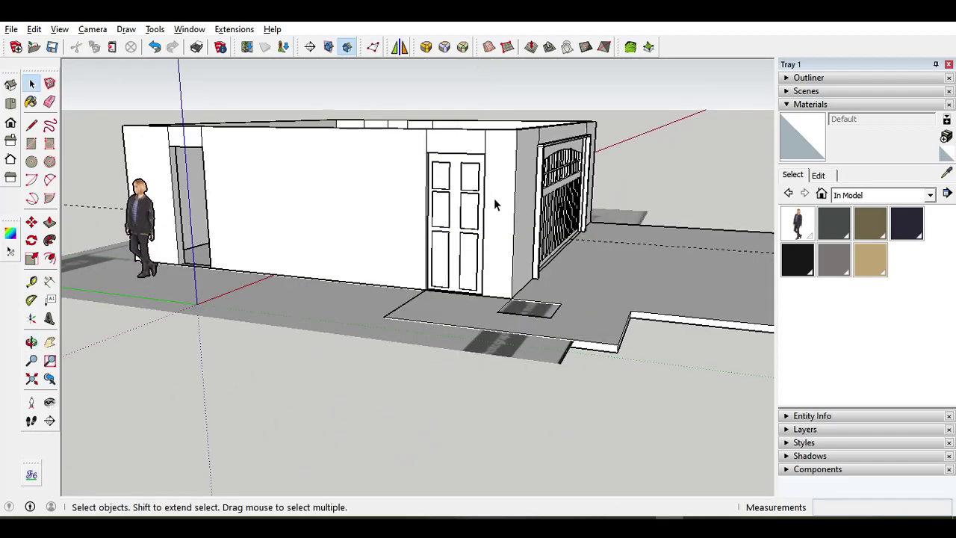
pyautogui.scroll(4, 438, 221)
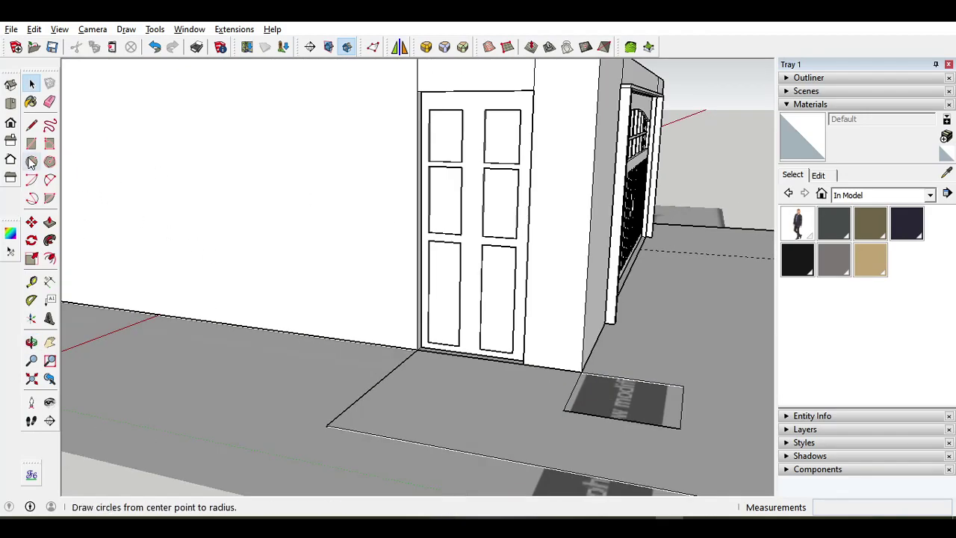
pyautogui.moveTo(200, 198); pyautogui.dragTo(623, 483, button='middle')
pyautogui.click(704, 525)
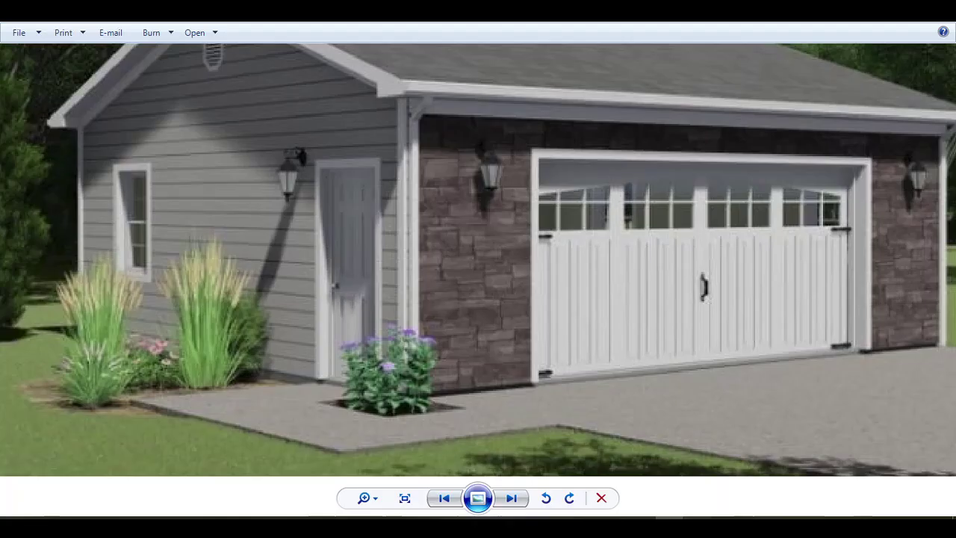
# Step: Check the trim around the side entrance door in the reference photo against the SketchUp model
pyautogui.moveTo(669, 526)
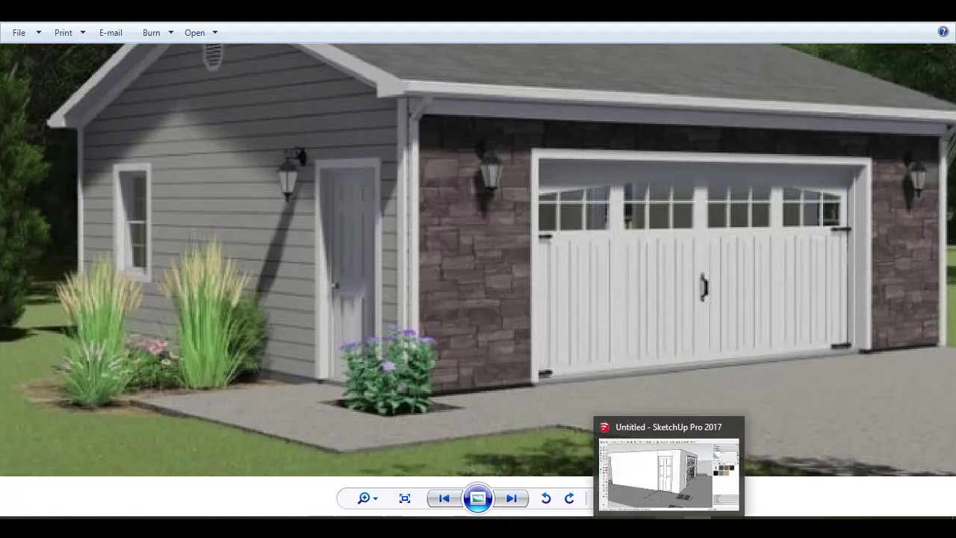
pyautogui.scroll(1, 321, 284)
pyautogui.scroll(-1, 333, 284)
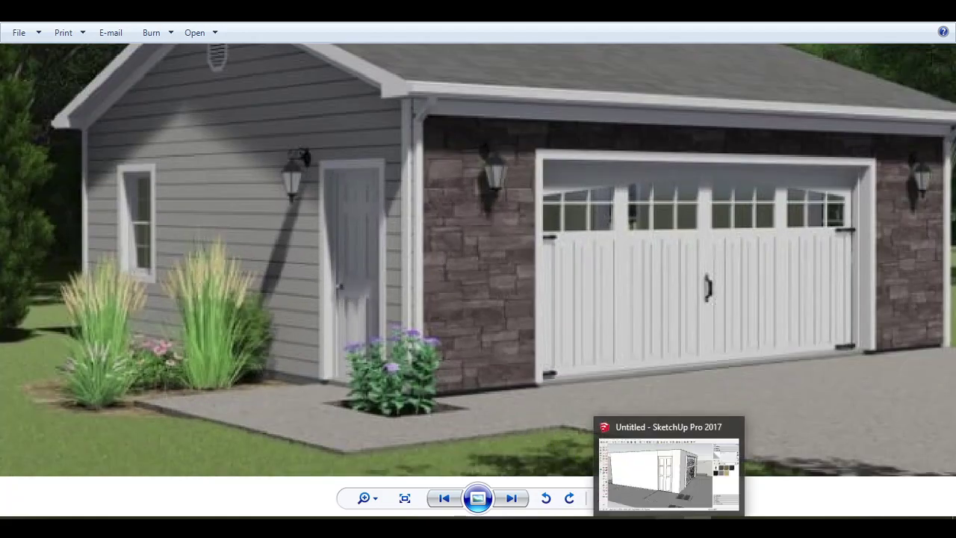
pyautogui.click(668, 530)
pyautogui.scroll(3, 433, 160)
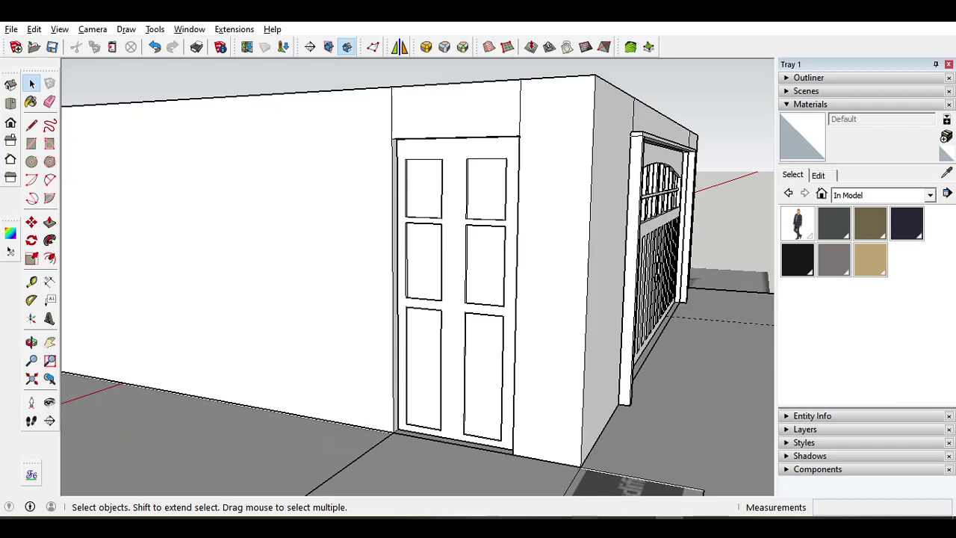
pyautogui.click(693, 530)
pyautogui.click(669, 531)
# Step: Draw a narrow upright rectangle about 1027 mm by 96 mm on the wall beside the side door
pyautogui.click(377, 189)
pyautogui.moveTo(378, 188); pyautogui.dragTo(430, 236, button='middle')
pyautogui.click(417, 285)
pyautogui.scroll(1, 416, 286)
pyautogui.click(426, 182)
pyautogui.scroll(1, 377, 366)
pyautogui.click(410, 242)
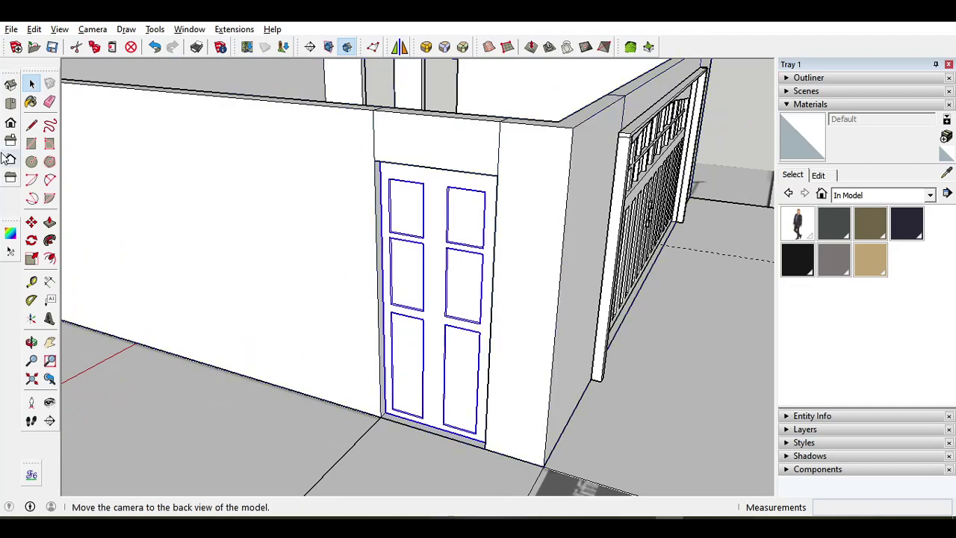
pyautogui.click(31, 143)
pyautogui.scroll(3, 321, 363)
pyautogui.click(367, 122)
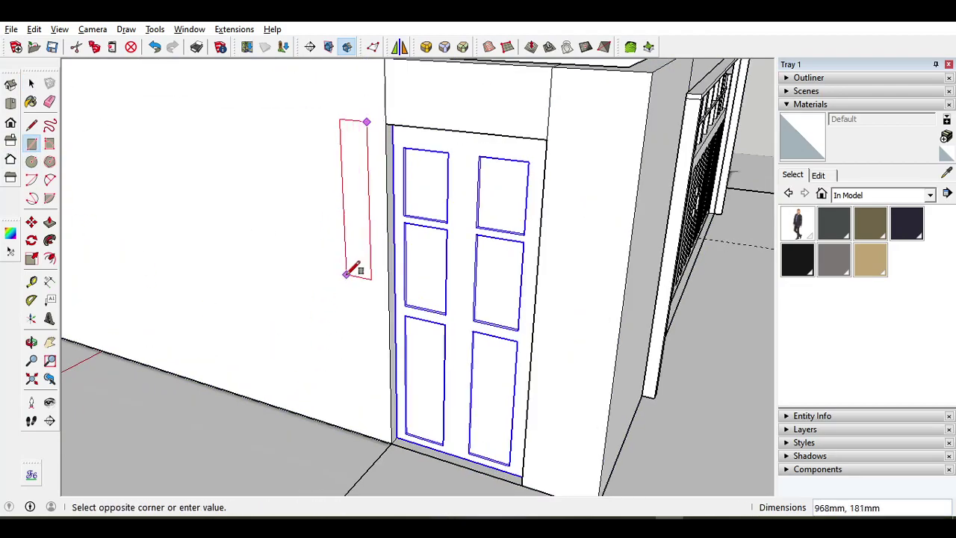
pyautogui.click(369, 285)
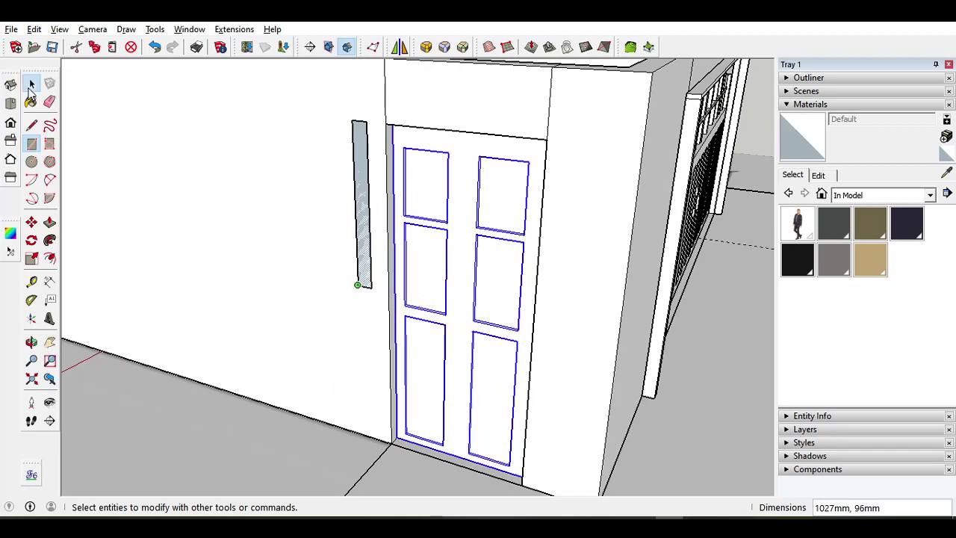
# Step: Select the narrow rectangle with its edges and make it a group
pyautogui.click(30, 86)
pyautogui.scroll(2, 386, 153)
pyautogui.click(386, 153)
pyautogui.rightClick(380, 147)
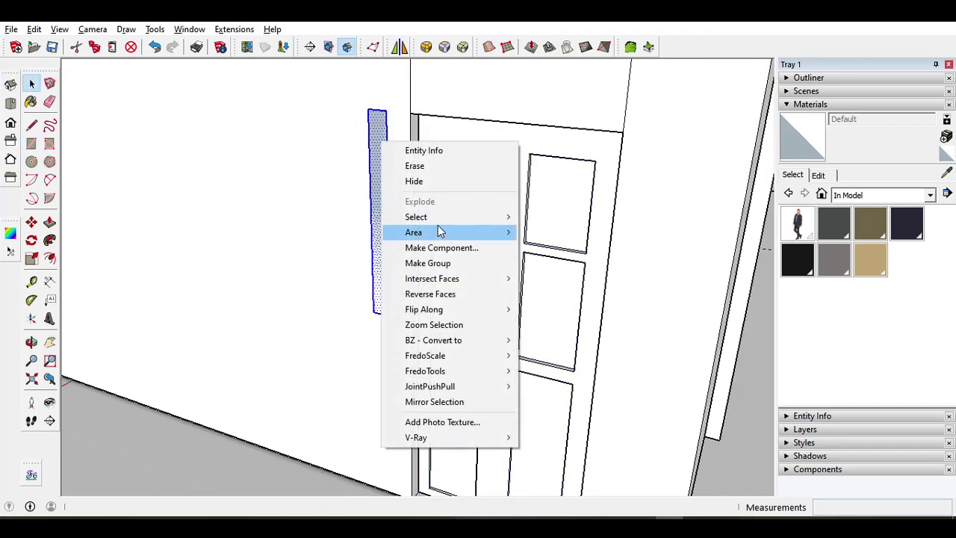
pyautogui.click(444, 263)
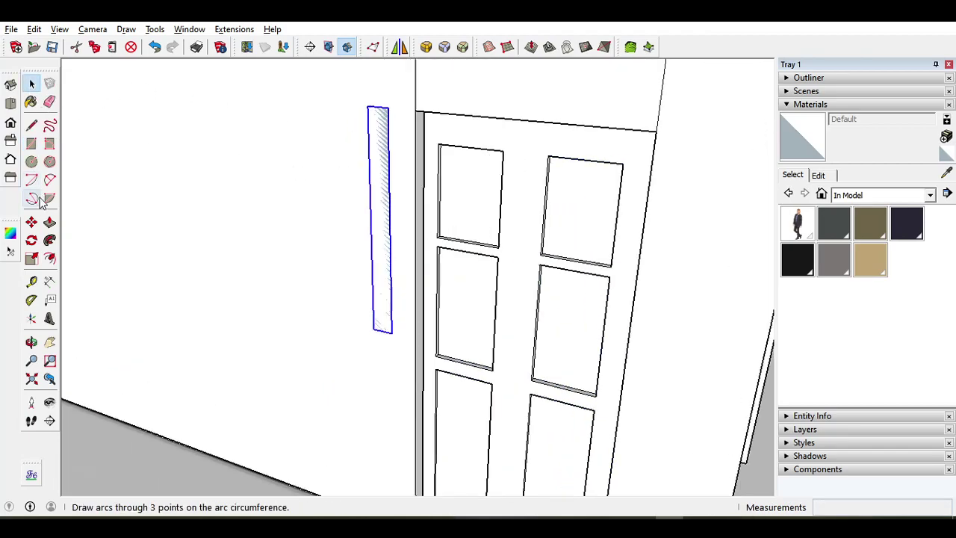
# Step: Move the grouped trim strip by its upper corner to the adjacent upper corner of the door opening
pyautogui.click(31, 221)
pyautogui.scroll(1, 358, 117)
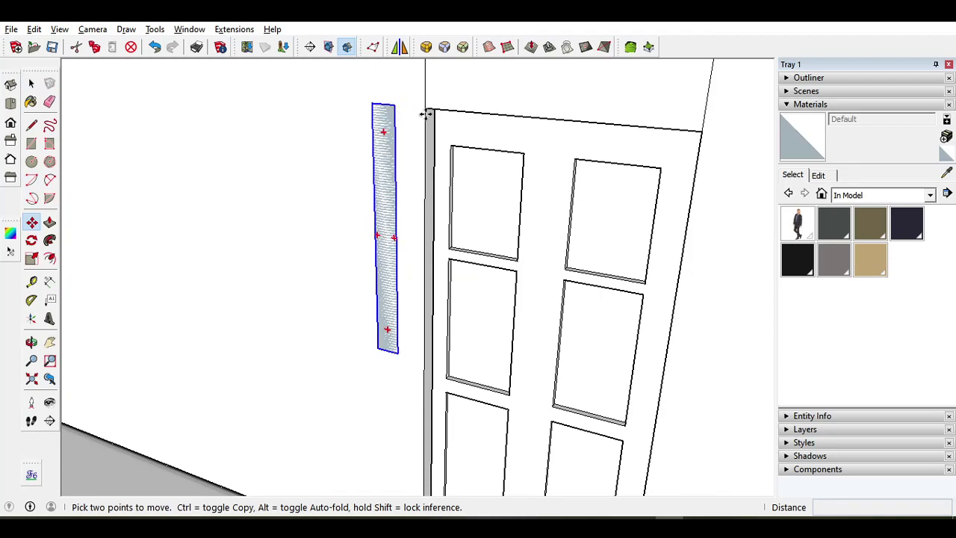
pyautogui.scroll(1, 399, 107)
pyautogui.click(397, 83)
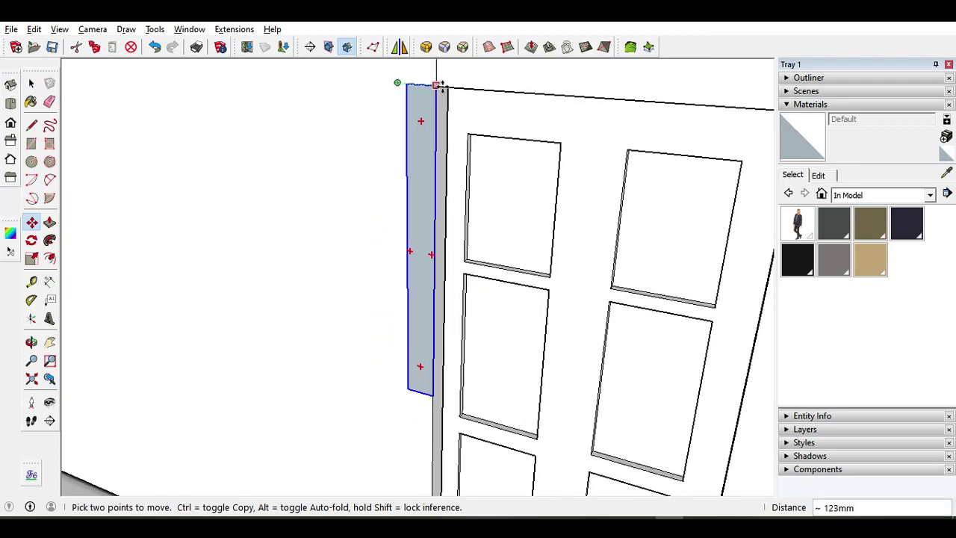
pyautogui.click(440, 87)
# Step: Open the trim group for editing and pull its face out 56 mm from the wall
pyautogui.click(31, 84)
pyautogui.scroll(-1, 378, 149)
pyautogui.rightClick(407, 118)
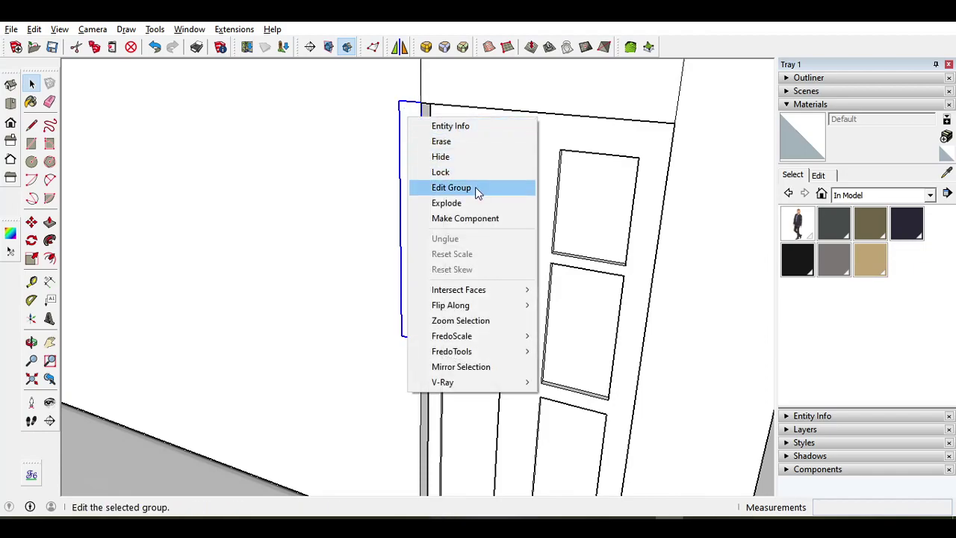
pyautogui.click(475, 187)
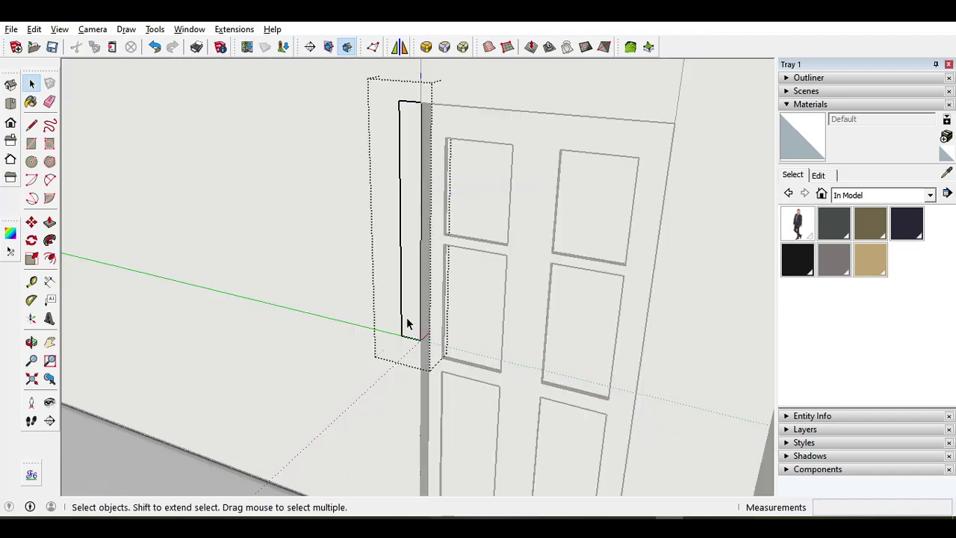
pyautogui.scroll(2, 407, 287)
pyautogui.press('p')
pyautogui.moveTo(406, 283)
pyautogui.mouseDown()
pyautogui.moveTo(395, 292)
pyautogui.moveTo(409, 273)
pyautogui.mouseUp()
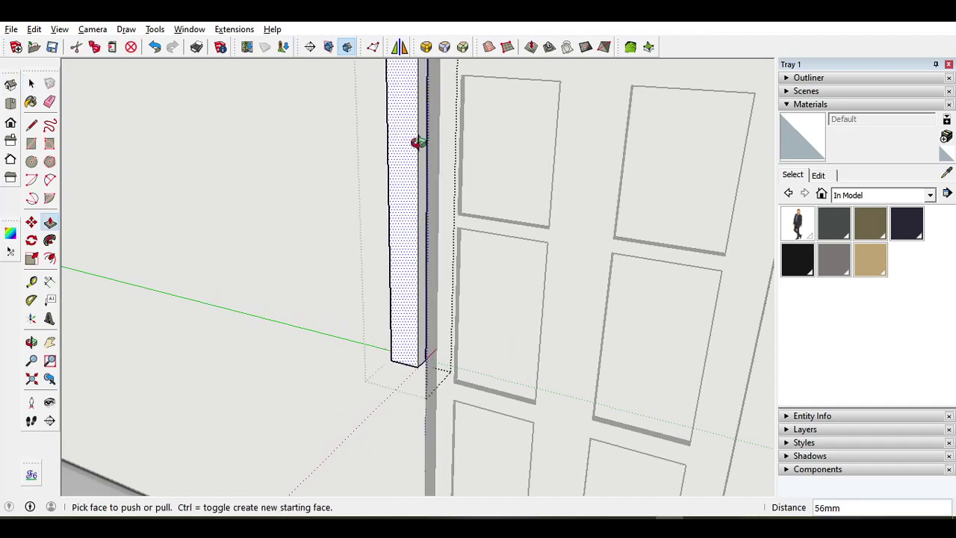
# Step: Raise the top face of the trim strip 75 mm above the door opening
pyautogui.moveTo(420, 146); pyautogui.dragTo(410, 221, button='middle')
pyautogui.scroll(1, 408, 217)
pyautogui.doubleClick(384, 204)
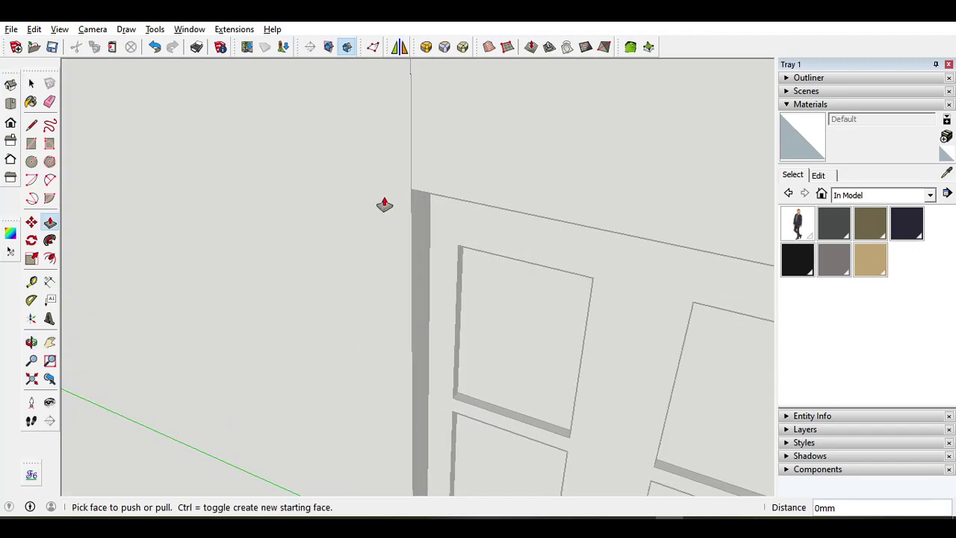
pyautogui.hotkey('ctrl', 'z')
pyautogui.scroll(2, 385, 197)
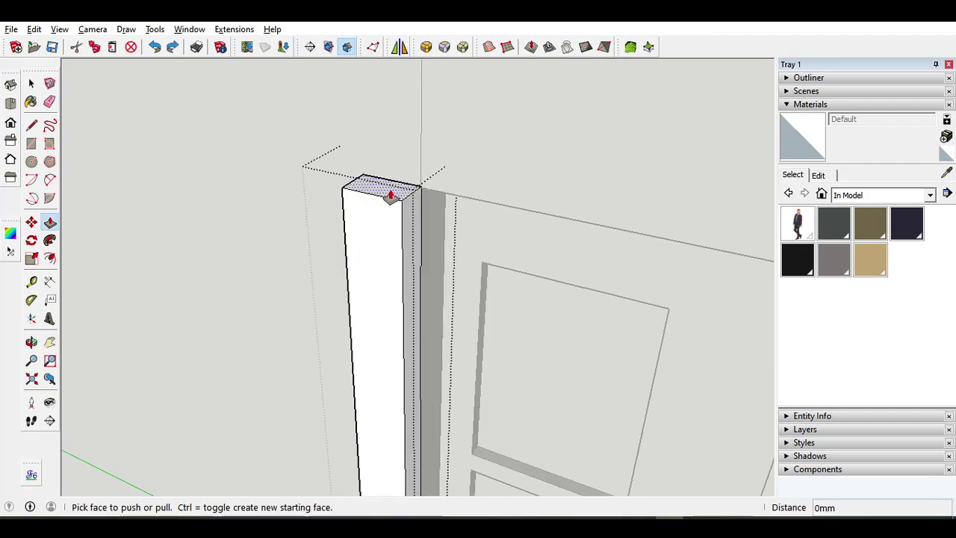
pyautogui.moveTo(389, 196); pyautogui.dragTo(396, 163)
pyautogui.click(403, 149)
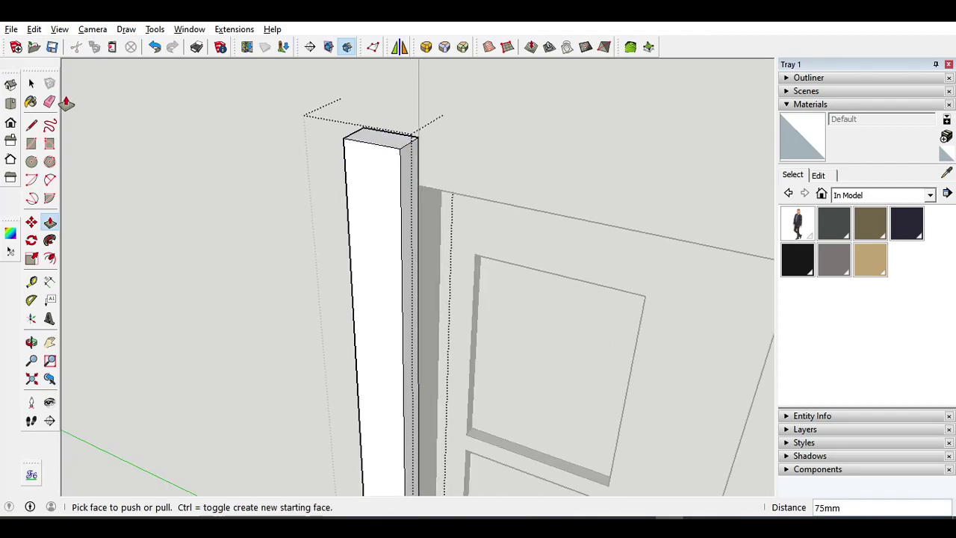
# Step: Divide the trim's inner side level with the opening's top and pull the upper part 927 mm across the door
pyautogui.click(31, 144)
pyautogui.scroll(1, 394, 176)
pyautogui.click(433, 184)
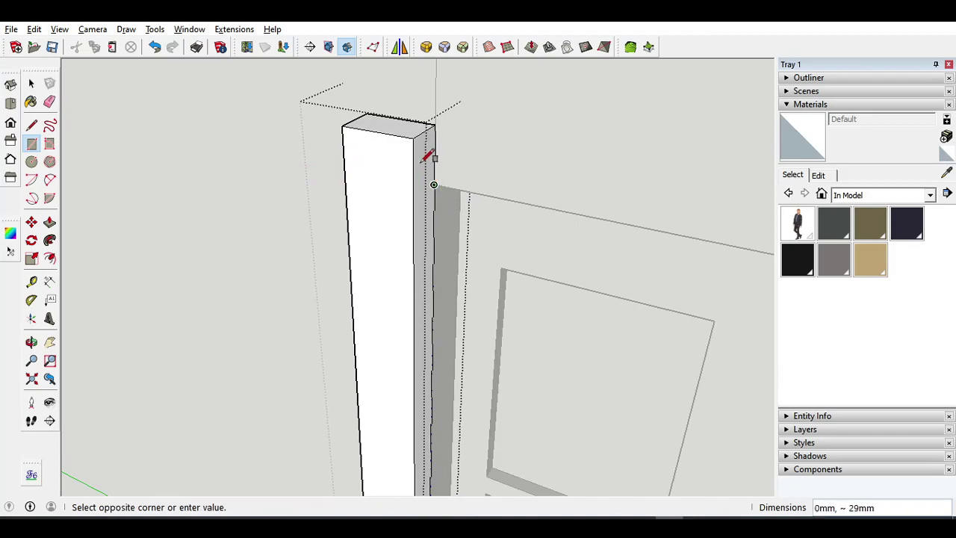
pyautogui.press('p')
pyautogui.click(427, 177)
pyautogui.moveTo(550, 219); pyautogui.dragTo(242, 94, button='middle')
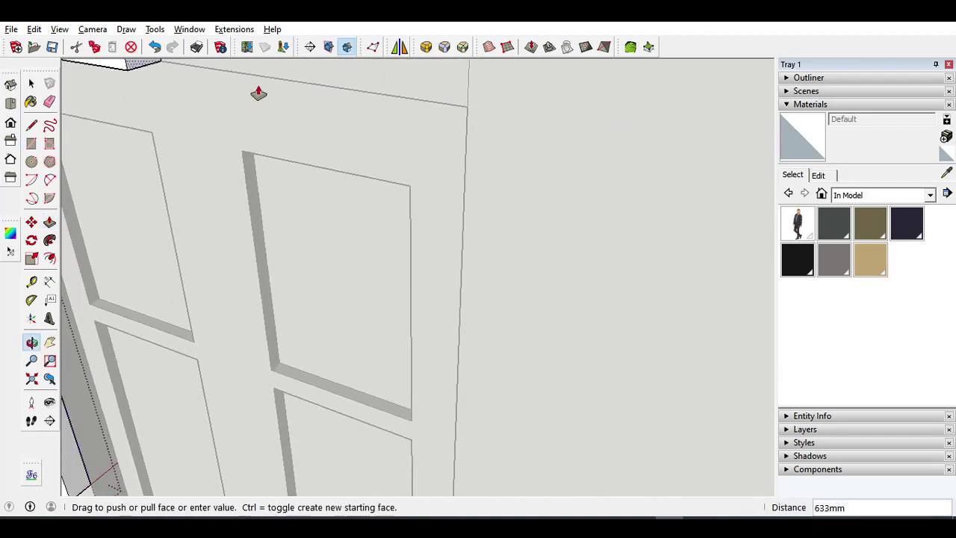
pyautogui.scroll(-1, 242, 94)
pyautogui.click(436, 110)
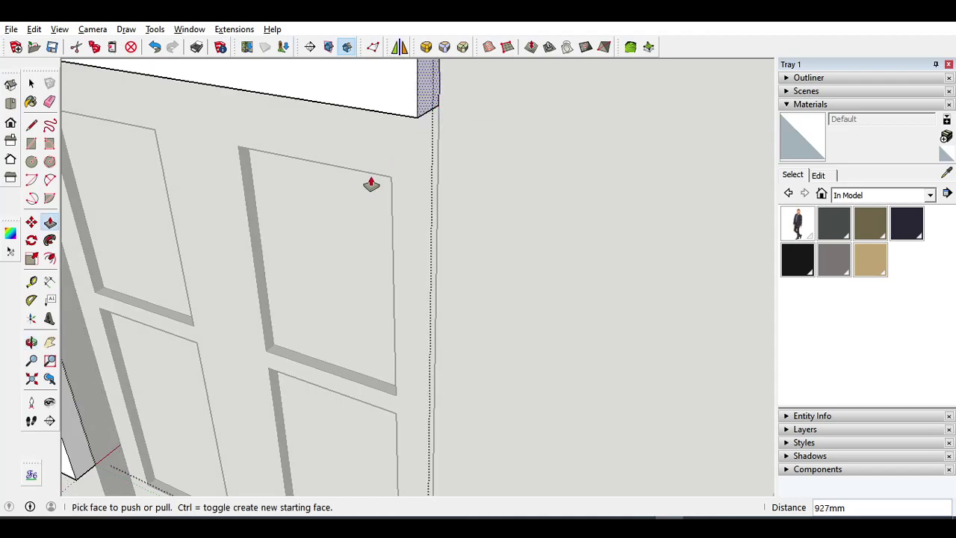
# Step: Extend the end of the head trim another 77 mm past the door opening
pyautogui.scroll(-5, 388, 187)
pyautogui.click(420, 138)
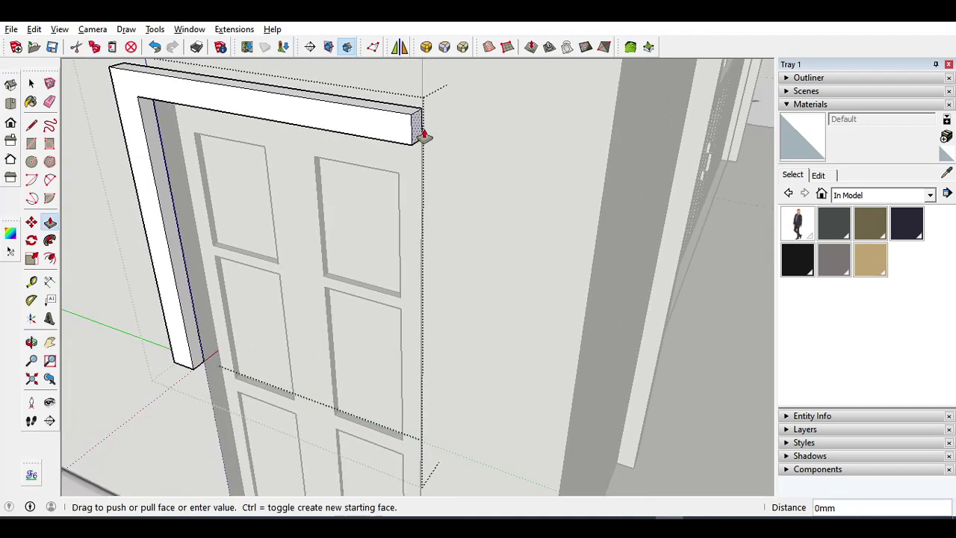
pyautogui.click(449, 139)
pyautogui.moveTo(449, 138); pyautogui.dragTo(489, 51, button='middle')
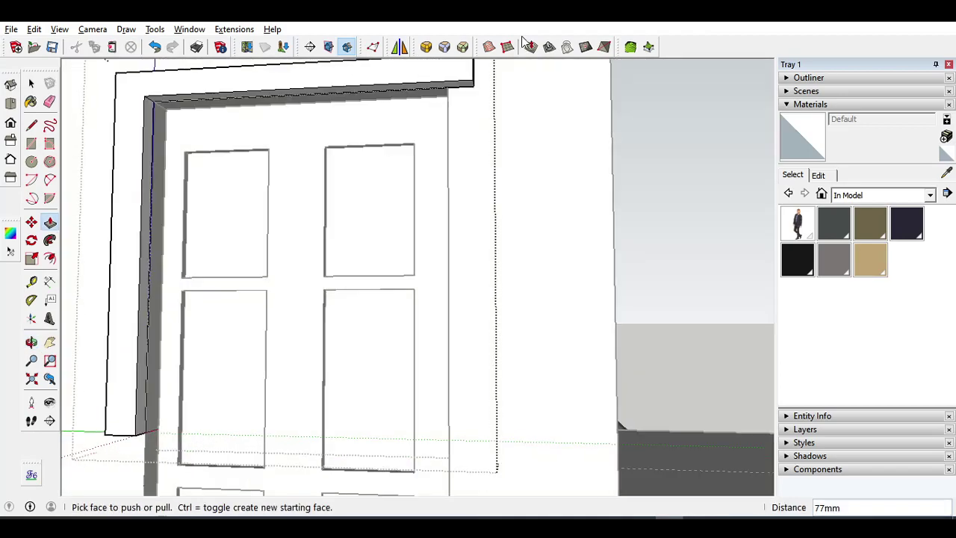
# Step: Outline the overhanging end on the head trim's underside and pull it down 2150 mm to form the second jamb
pyautogui.click(32, 143)
pyautogui.scroll(1, 452, 82)
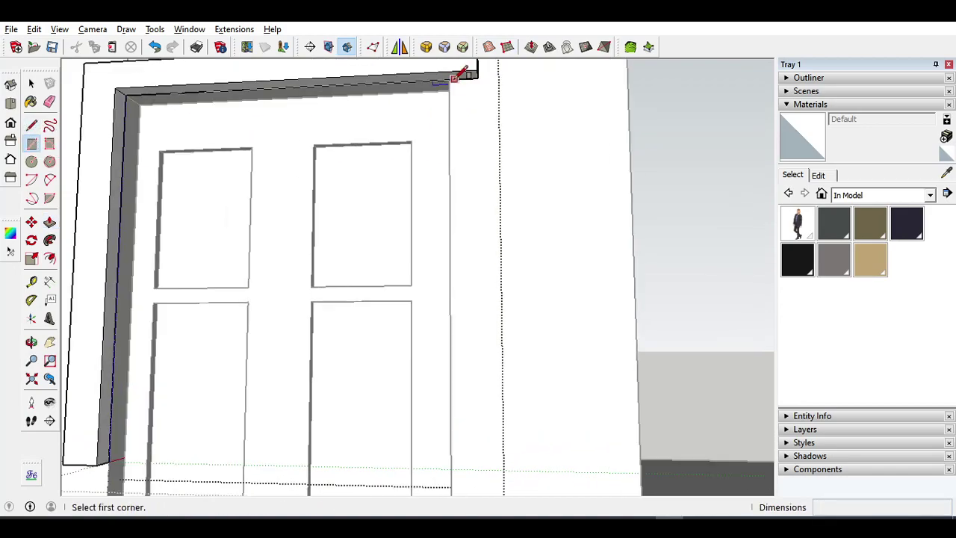
pyautogui.click(452, 78)
pyautogui.moveTo(455, 77); pyautogui.dragTo(496, 95, button='middle')
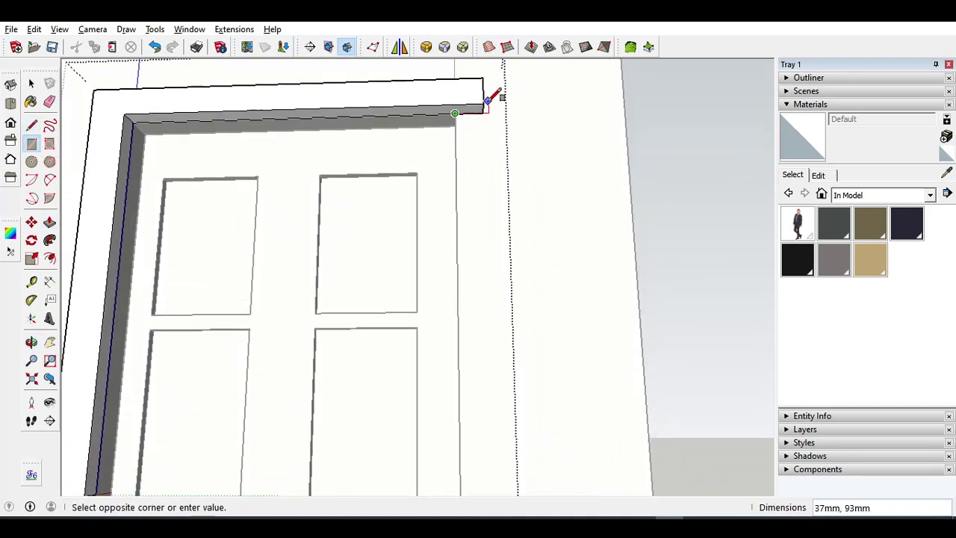
pyautogui.press('p')
pyautogui.scroll(2, 455, 149)
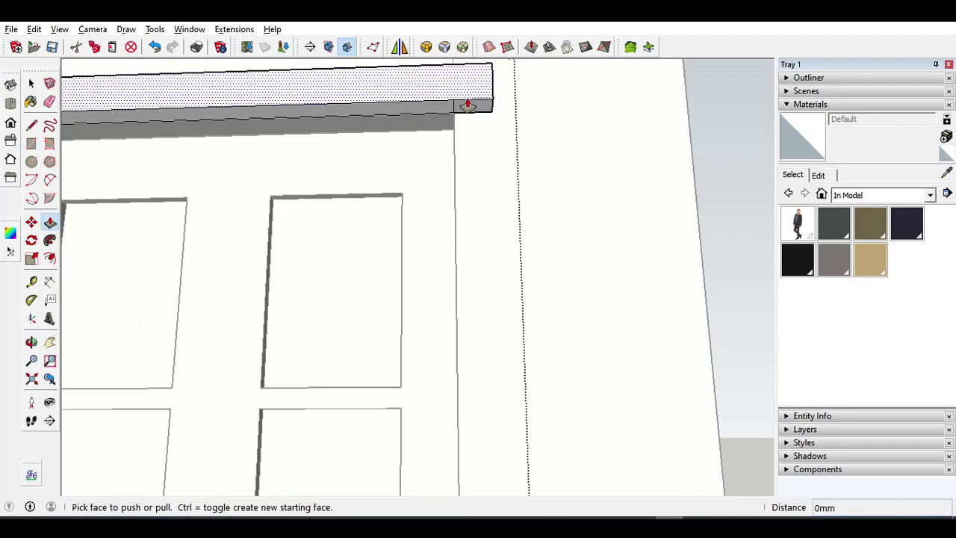
pyautogui.click(471, 107)
pyautogui.scroll(-1, 534, 343)
pyautogui.keyDown('shift'); pyautogui.moveTo(535, 365); pyautogui.dragTo(627, 175, button='middle'); pyautogui.keyUp('shift')
pyautogui.keyDown('shift'); pyautogui.moveTo(606, 257); pyautogui.dragTo(575, 164, button='middle'); pyautogui.keyUp('shift')
pyautogui.scroll(-1, 574, 164)
pyautogui.keyDown('shift'); pyautogui.moveTo(563, 347); pyautogui.dragTo(499, 216, button='middle'); pyautogui.keyUp('shift')
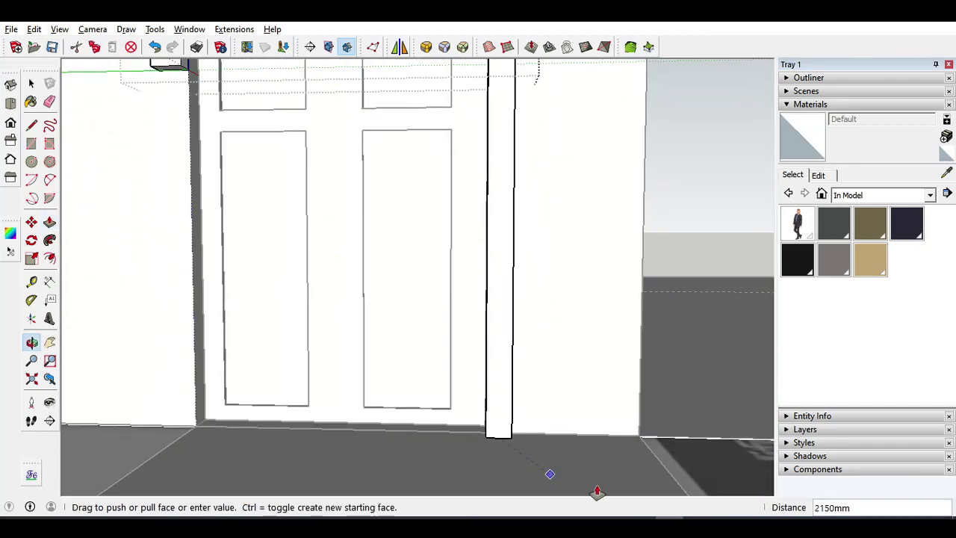
pyautogui.click(638, 439)
# Step: Pull the bottom of the first jamb down about 1125 mm to the floor, level with the second jamb
pyautogui.moveTo(379, 358); pyautogui.dragTo(312, 154, button='middle')
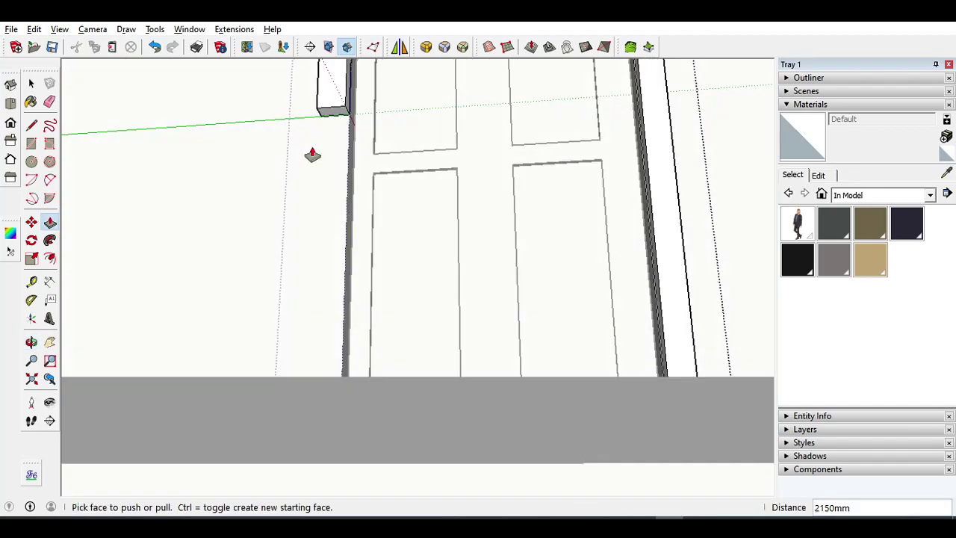
pyautogui.click(334, 122)
pyautogui.moveTo(649, 367); pyautogui.dragTo(571, 420, button='middle')
pyautogui.click(588, 405)
pyautogui.scroll(-2, 514, 331)
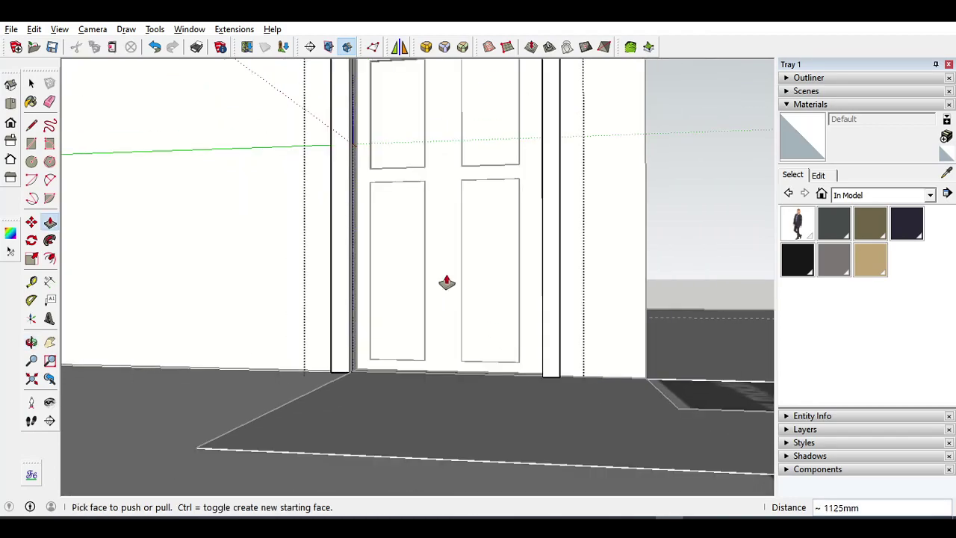
# Step: Inspect the door frame from several angles and compare it with the side door's trim in the reference photo
pyautogui.moveTo(448, 281); pyautogui.dragTo(390, 373, button='middle')
pyautogui.scroll(-1, 390, 373)
pyautogui.click(31, 89)
pyautogui.scroll(-4, 309, 233)
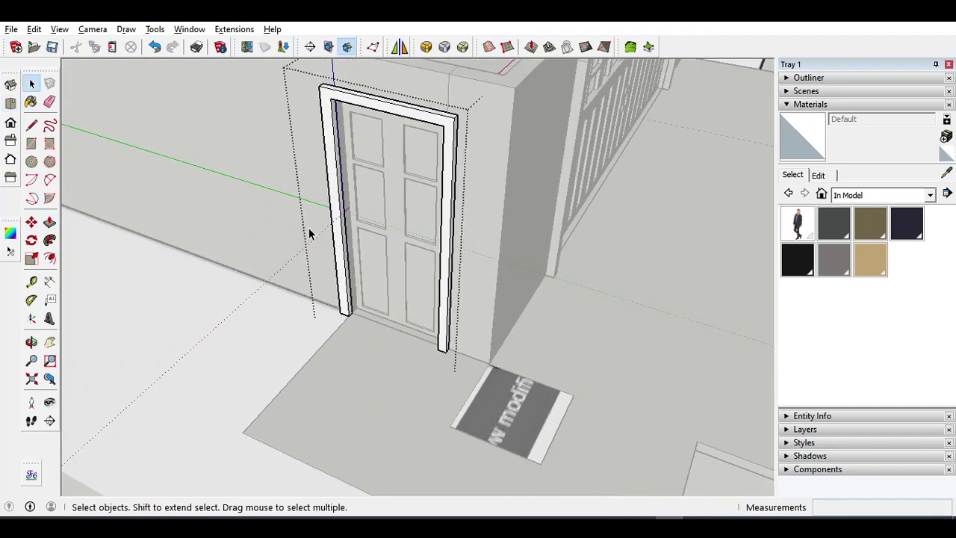
pyautogui.moveTo(309, 233); pyautogui.dragTo(381, 119, button='middle')
pyautogui.scroll(4, 379, 212)
pyautogui.moveTo(378, 253); pyautogui.dragTo(363, 211, button='middle')
pyautogui.scroll(-2, 431, 204)
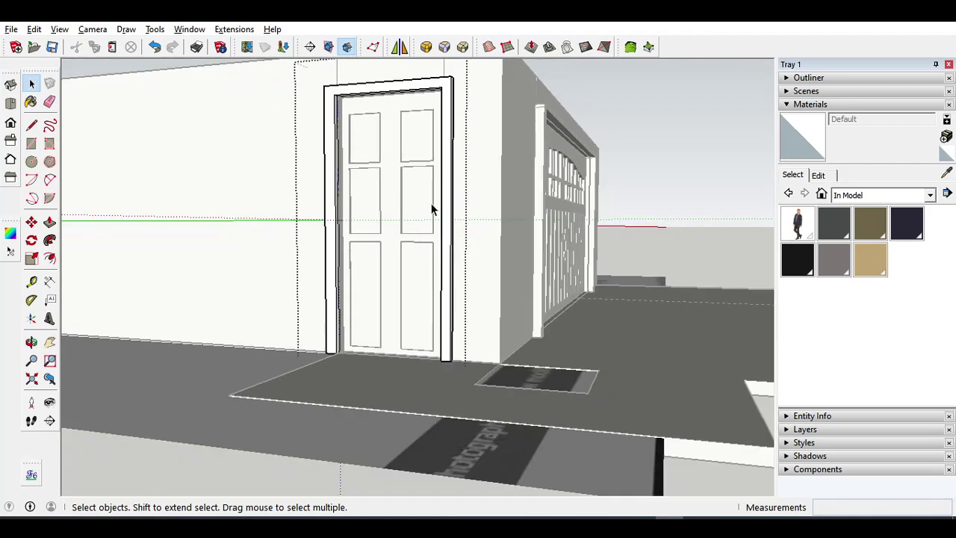
pyautogui.scroll(-2, 578, 218)
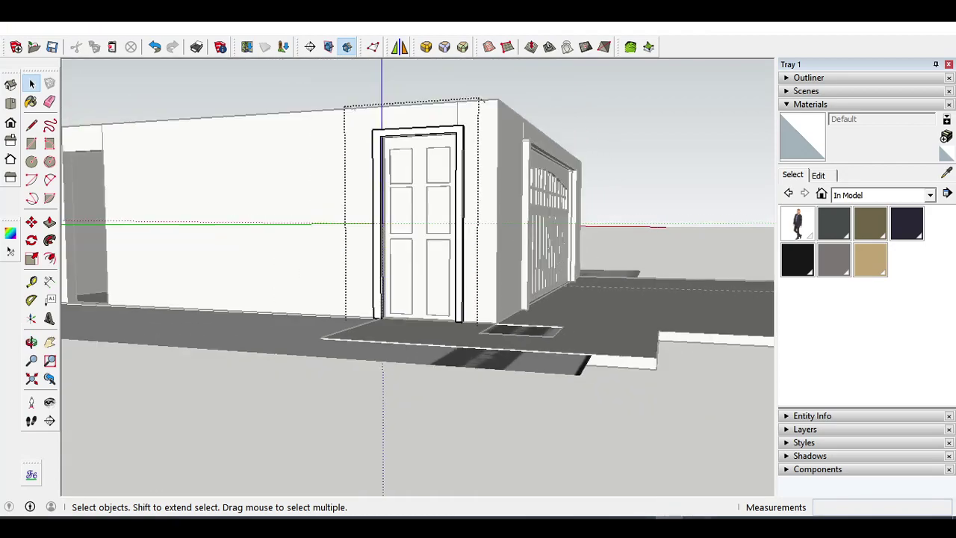
pyautogui.click(696, 525)
pyautogui.moveTo(669, 525)
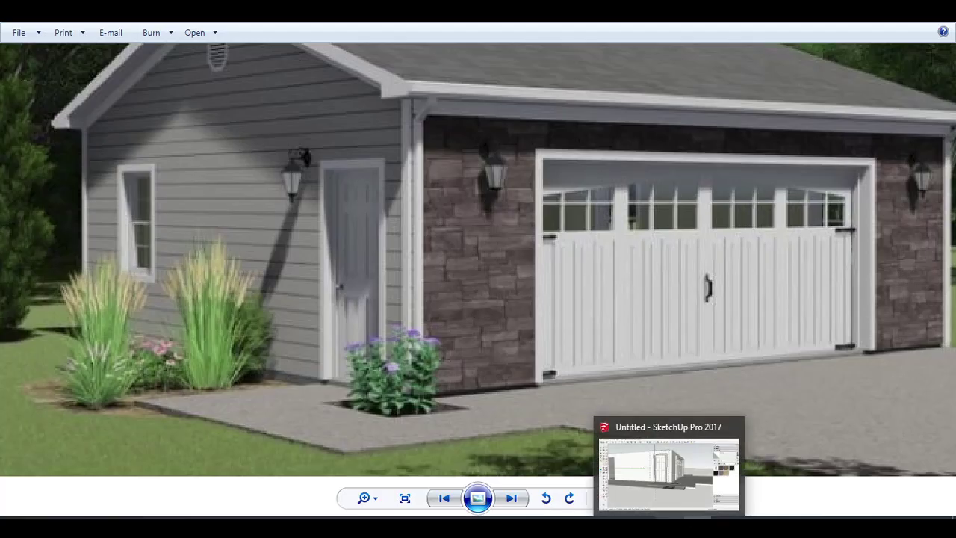
pyautogui.click(669, 526)
# Step: Close the frame group and compare the garage's whole side wall with the reference photo
pyautogui.scroll(-3, 382, 329)
pyautogui.moveTo(381, 329); pyautogui.dragTo(352, 394, button='middle')
pyautogui.click(626, 145)
pyautogui.moveTo(421, 237); pyautogui.dragTo(287, 270, button='middle')
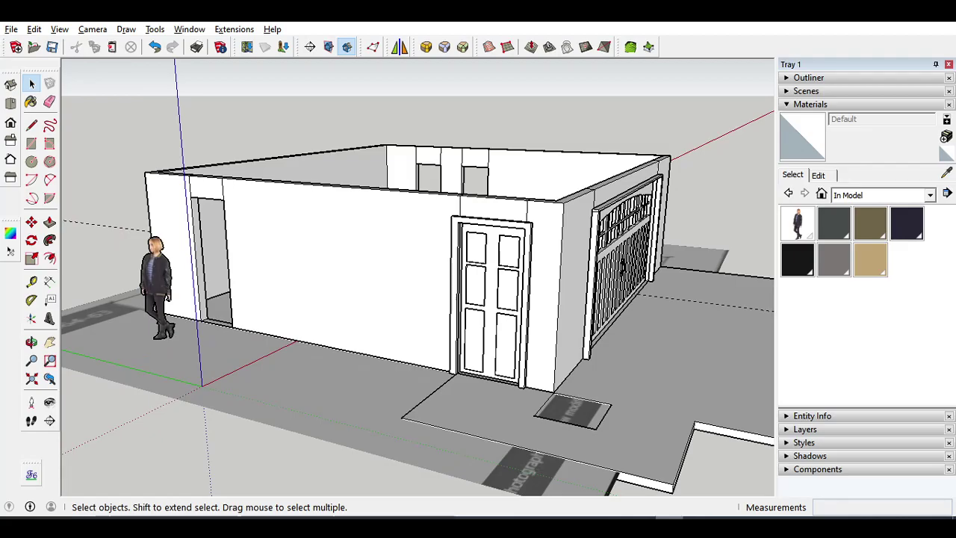
pyautogui.click(696, 526)
pyautogui.moveTo(669, 526)
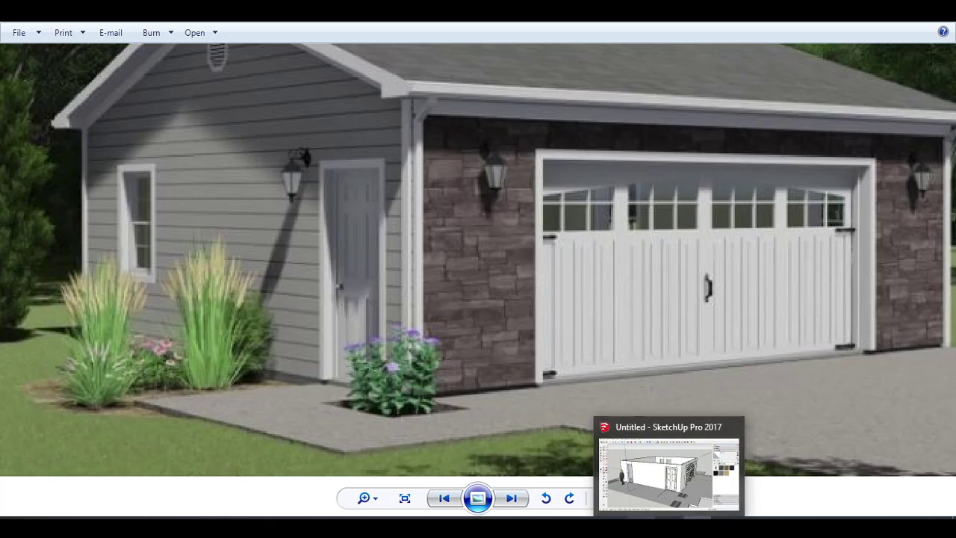
pyautogui.click(669, 526)
# Step: Copy the door's trim frame along the wall to the upper corner of the open window opening
pyautogui.moveTo(448, 299); pyautogui.dragTo(498, 224, button='middle')
pyautogui.scroll(3, 499, 225)
pyautogui.click(654, 256)
pyautogui.moveTo(569, 271); pyautogui.dragTo(661, 283, button='middle')
pyautogui.scroll(2, 623, 273)
pyautogui.press('m')
pyautogui.scroll(-2, 625, 258)
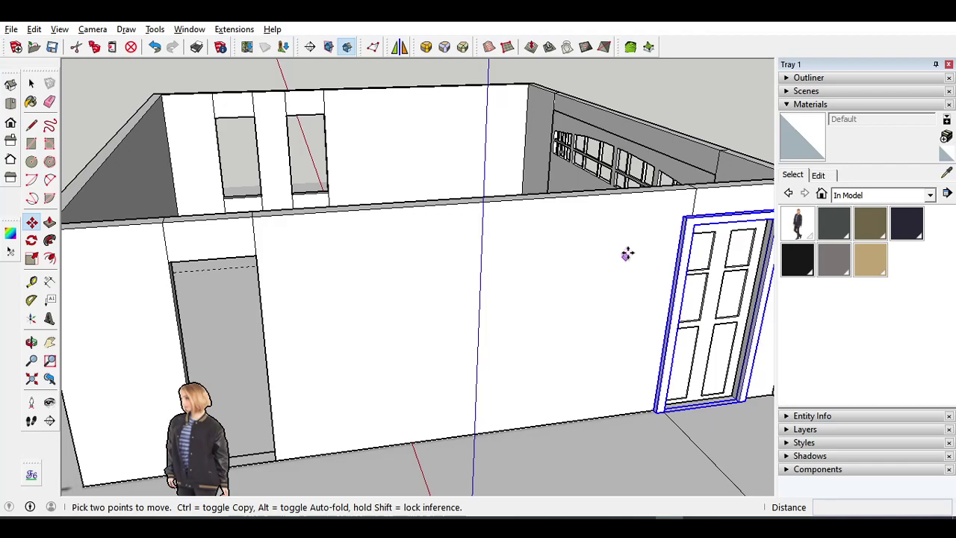
pyautogui.press('ctrl')
pyautogui.click(681, 216)
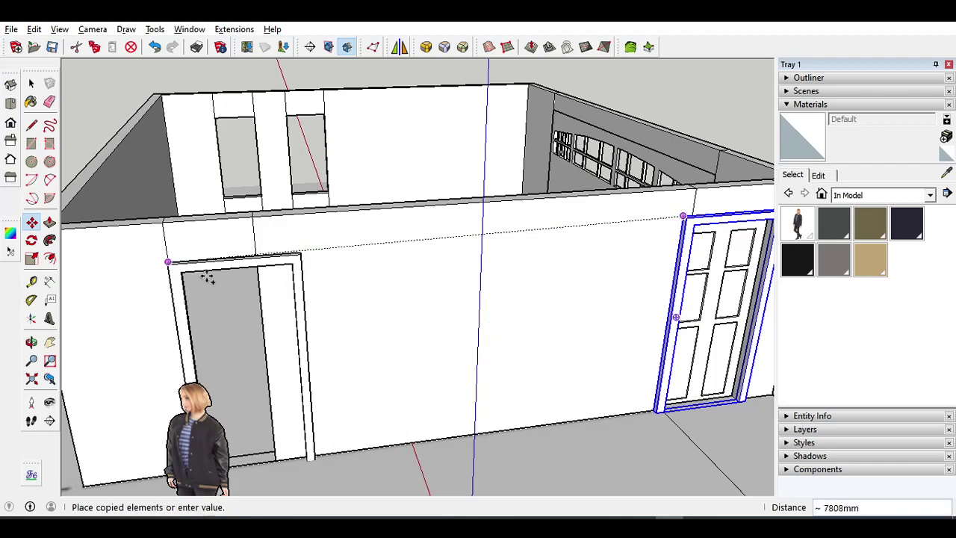
pyautogui.click(170, 260)
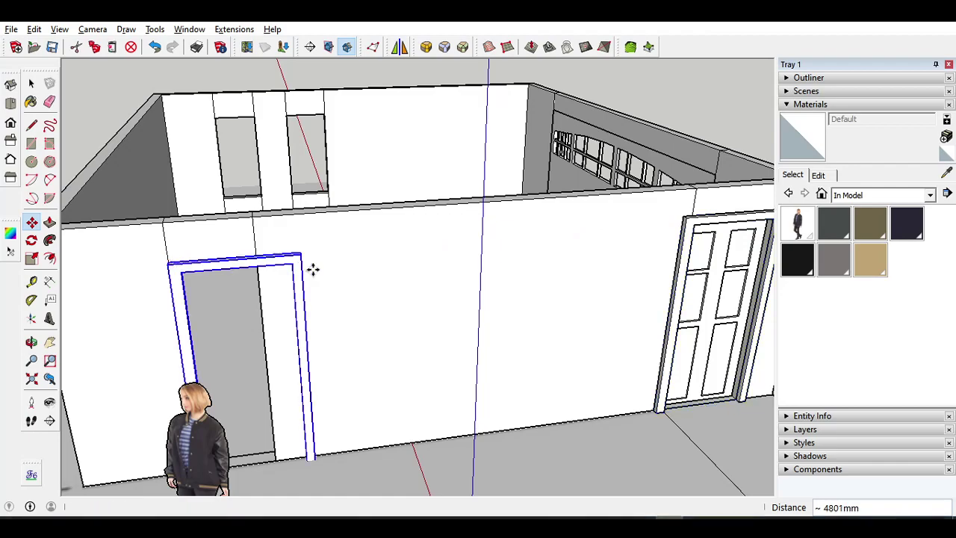
# Step: Edit the copied frame group and move its far jamb inward to the opening's edge so the frame fits the opening's width
pyautogui.scroll(4, 401, 218)
pyautogui.keyDown('shift'); pyautogui.moveTo(227, 240); pyautogui.dragTo(396, 248, button='middle'); pyautogui.keyUp('shift')
pyautogui.scroll(1, 398, 250)
pyautogui.rightClick(402, 227)
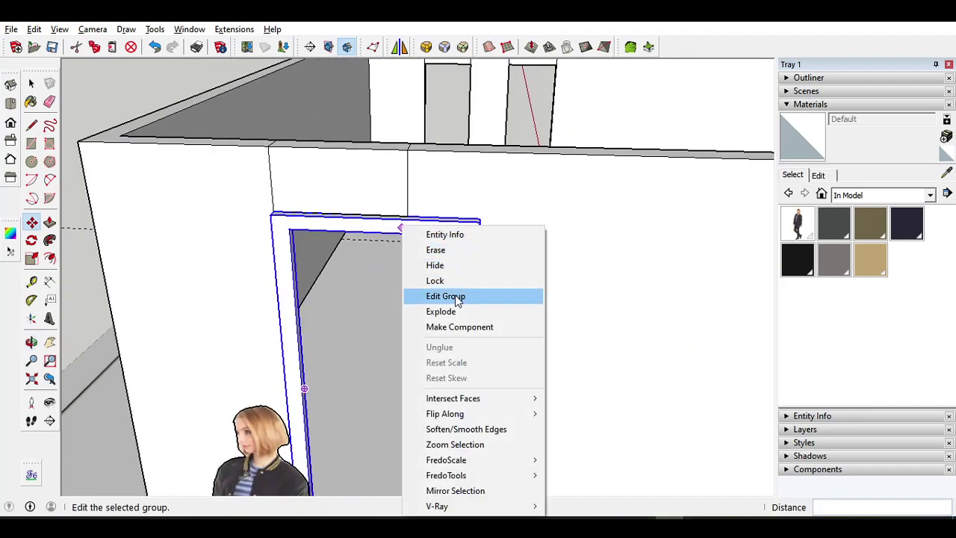
pyautogui.click(452, 294)
pyautogui.press('space')
pyautogui.scroll(-1, 454, 295)
pyautogui.moveTo(454, 299); pyautogui.dragTo(473, 164, button='middle')
pyautogui.moveTo(473, 164); pyautogui.dragTo(620, 465)
pyautogui.moveTo(563, 334); pyautogui.dragTo(549, 375, button='middle')
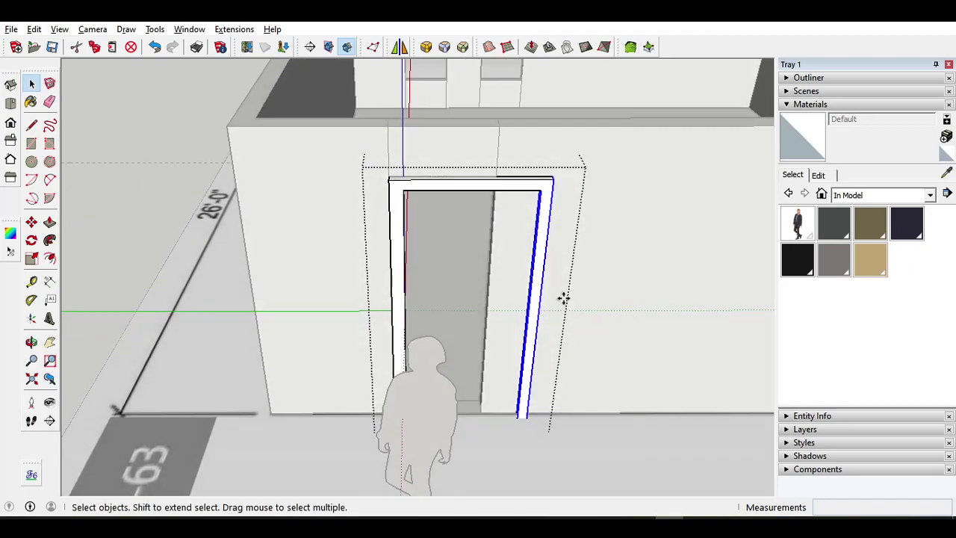
pyautogui.press('m')
pyautogui.click(554, 322)
pyautogui.scroll(2, 491, 172)
pyautogui.moveTo(491, 173); pyautogui.dragTo(422, 195, button='middle')
pyautogui.scroll(2, 443, 191)
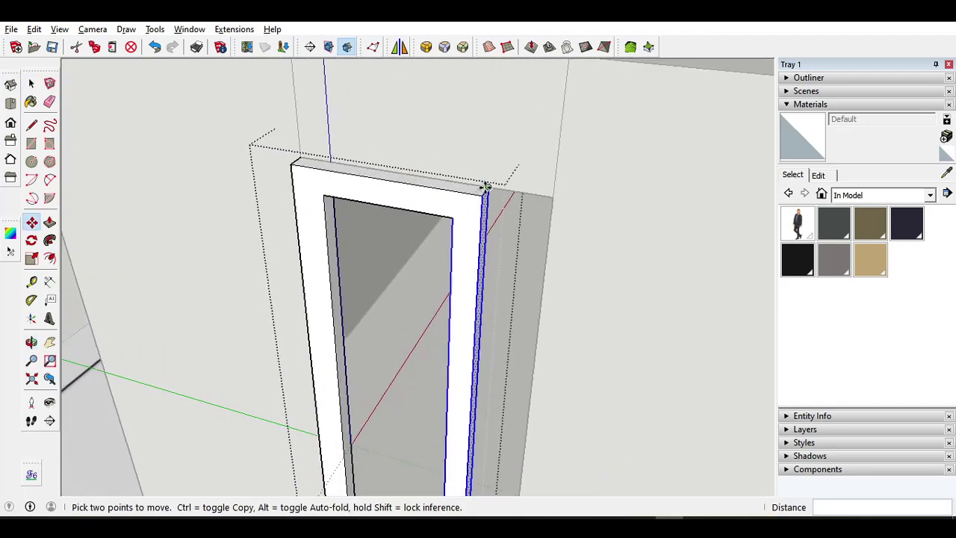
pyautogui.click(553, 196)
# Step: Shorten the copied frame by raising the bottom ends of both jambs, using the reference photo's window as a guide
pyautogui.click(31, 84)
pyautogui.click(30, 85)
pyautogui.scroll(-2, 362, 314)
pyautogui.keyDown('shift'); pyautogui.moveTo(364, 307); pyautogui.dragTo(367, 150, button='middle'); pyautogui.keyUp('shift')
pyautogui.moveTo(338, 311); pyautogui.dragTo(589, 480)
pyautogui.scroll(-1, 590, 480)
pyautogui.press('m')
pyautogui.click(566, 373)
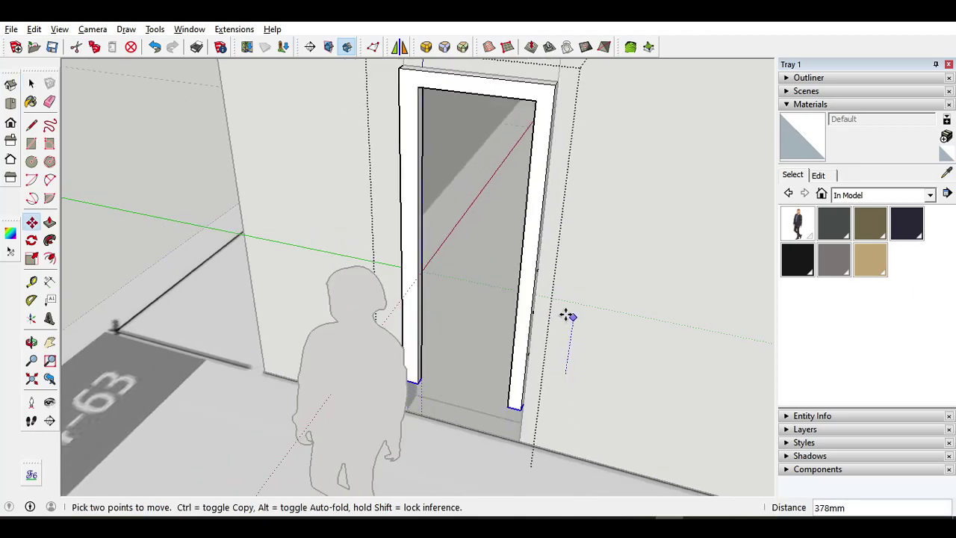
pyautogui.scroll(3, 565, 320)
pyautogui.moveTo(565, 320); pyautogui.dragTo(572, 180, button='middle')
pyautogui.scroll(-3, 553, 295)
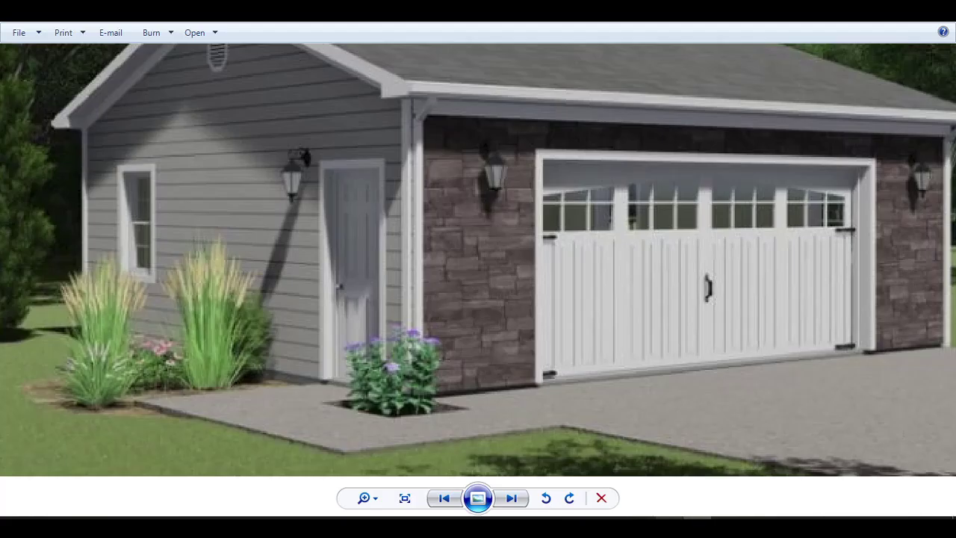
pyautogui.click(670, 526)
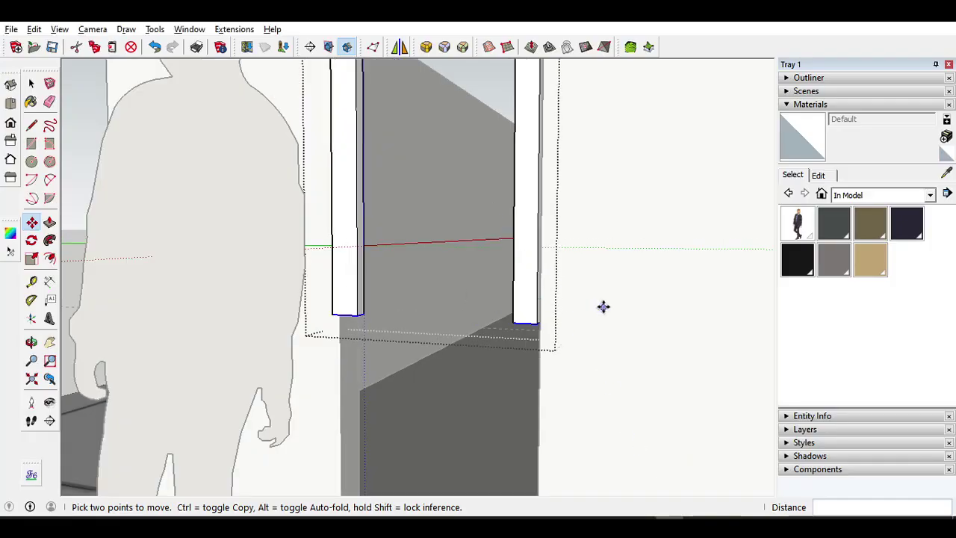
pyautogui.moveTo(605, 271); pyautogui.dragTo(549, 299, button='middle')
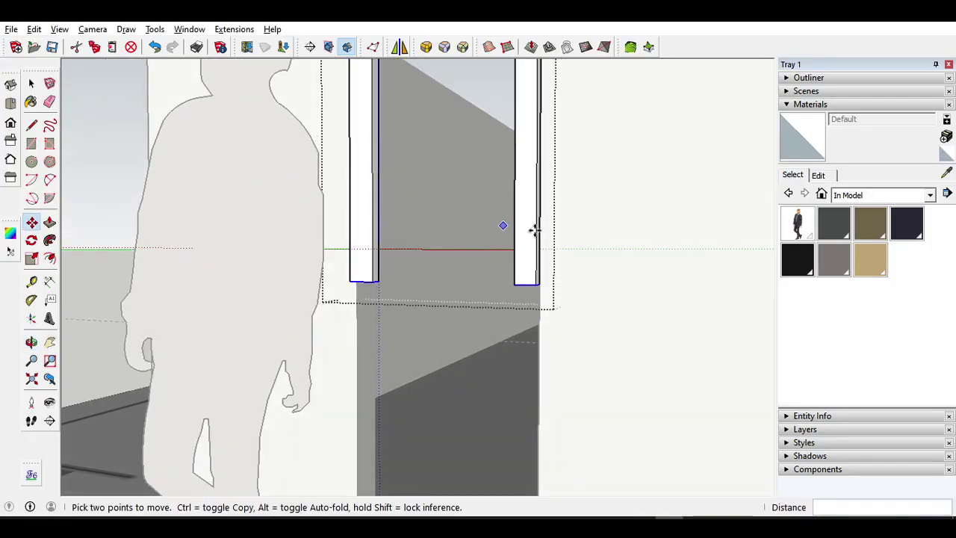
pyautogui.press('p')
pyautogui.moveTo(469, 227); pyautogui.dragTo(476, 262, button='middle')
pyautogui.scroll(8, 376, 276)
pyautogui.scroll(-8, 375, 275)
pyautogui.moveTo(376, 276); pyautogui.dragTo(461, 419, button='middle')
pyautogui.scroll(3, 287, 207)
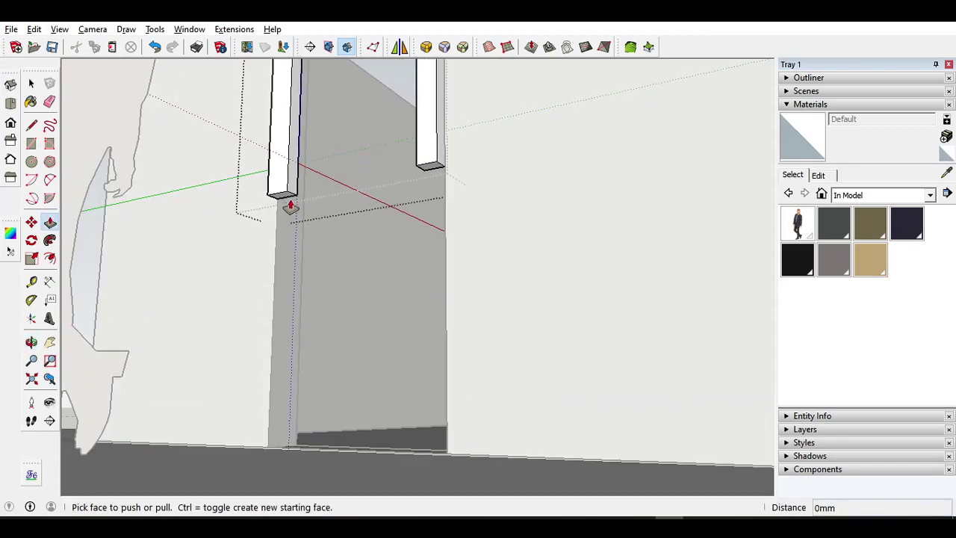
pyautogui.click(284, 203)
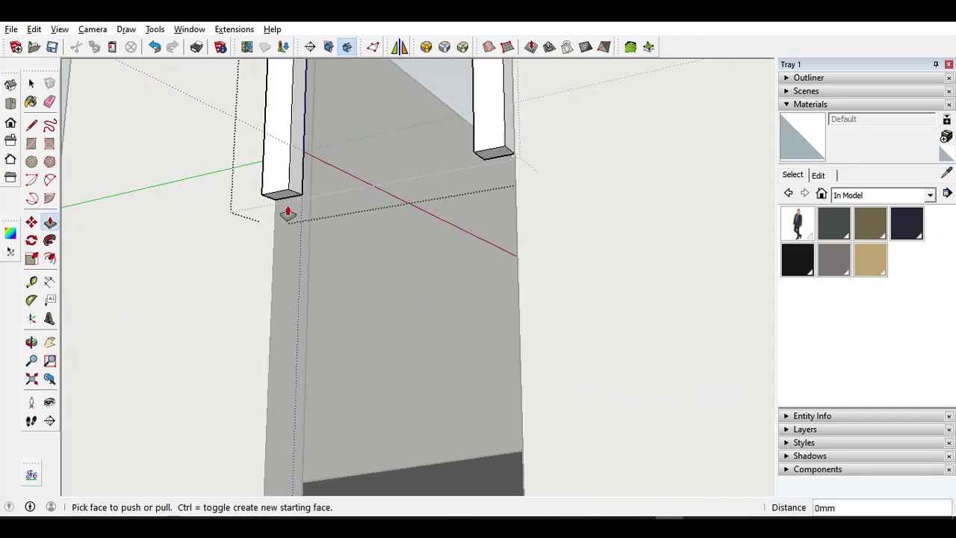
pyautogui.click(32, 85)
pyautogui.scroll(2, 199, 175)
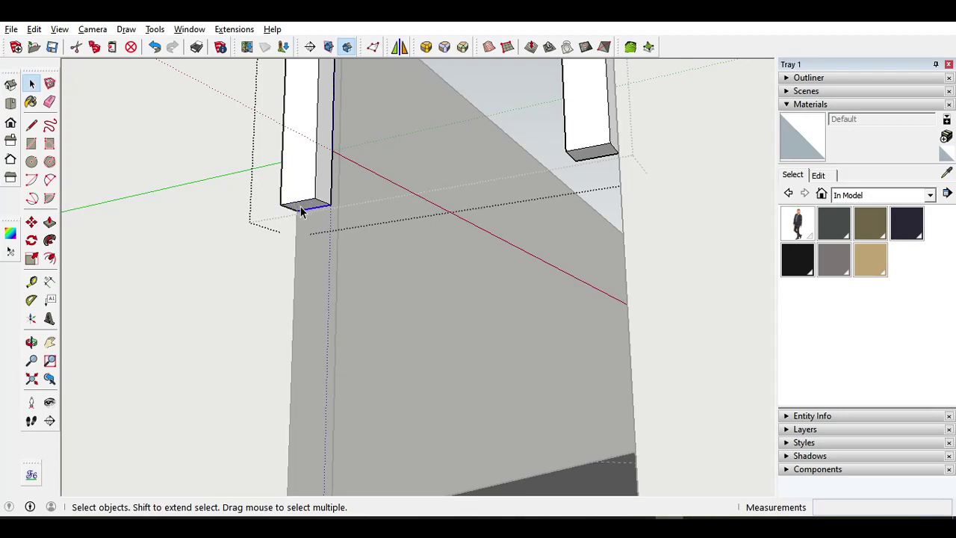
pyautogui.press('m')
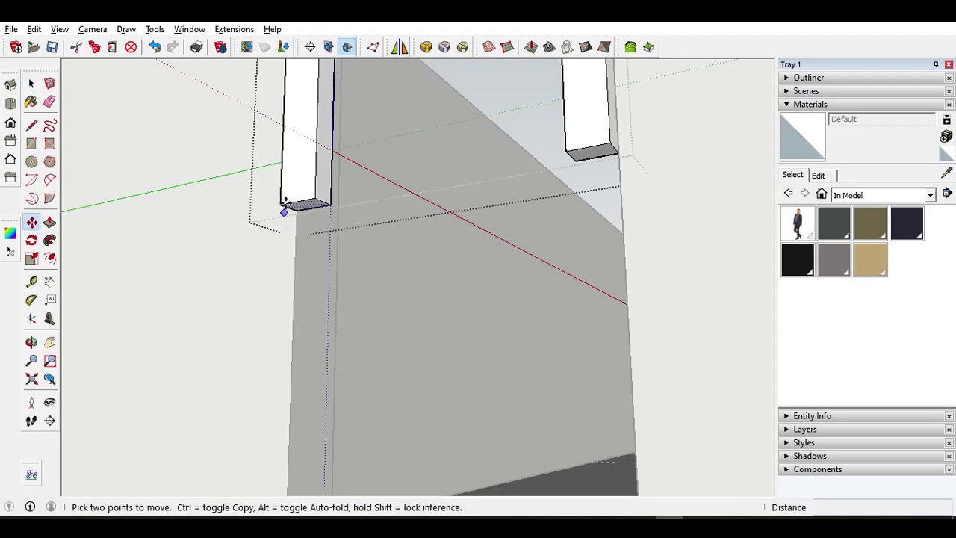
pyautogui.press('ctrl')
pyautogui.click(282, 153)
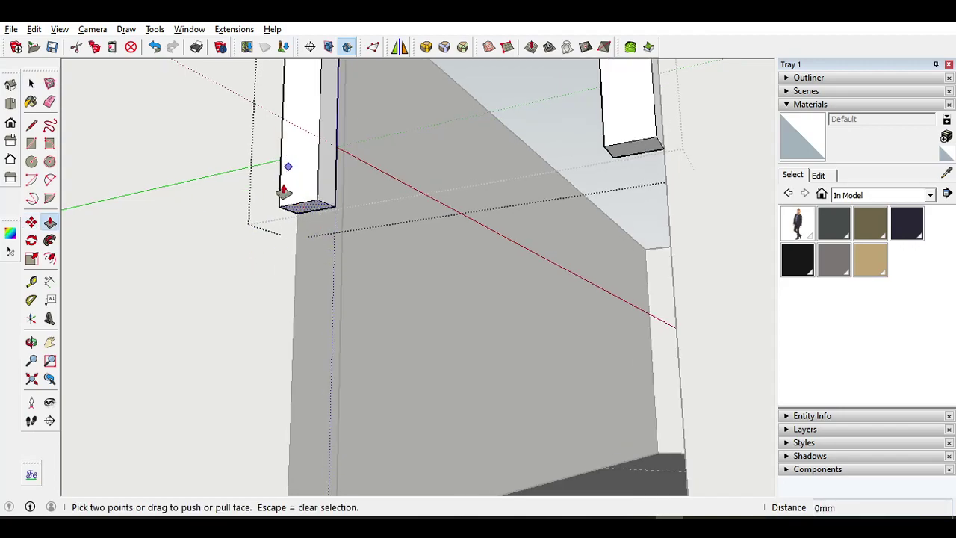
pyautogui.press('Escape')
pyautogui.press('space')
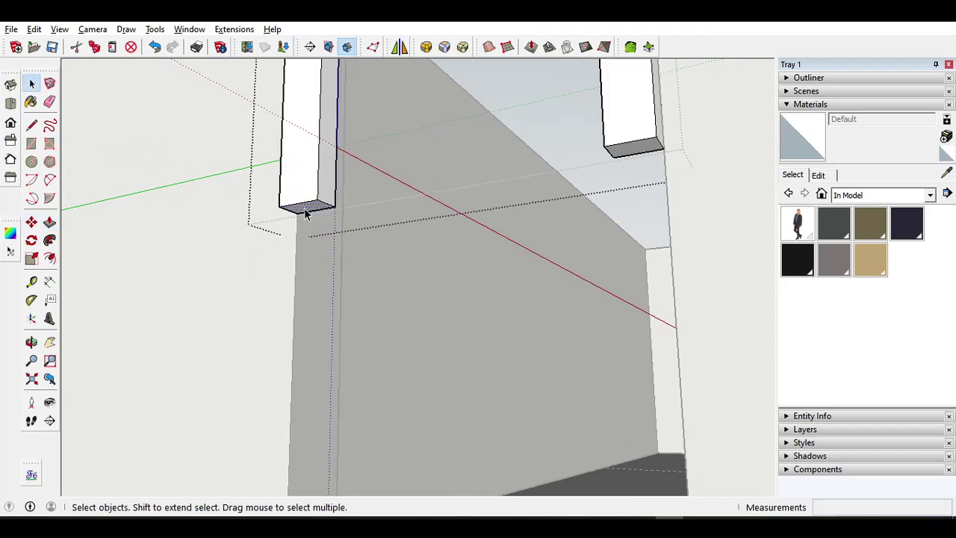
# Step: Copy the bottom face of the near jamb 53 mm straight down
pyautogui.press('m')
pyautogui.click(283, 142)
pyautogui.press('ctrl')
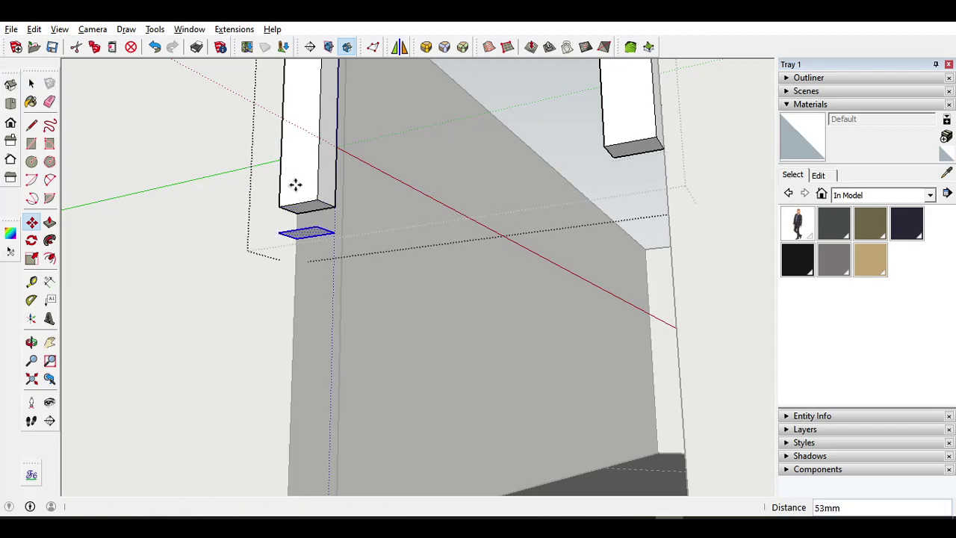
# Step: Try to extrude the copied face about 59 mm up to the jamb, and undo it
pyautogui.press('p')
pyautogui.scroll(3, 310, 233)
pyautogui.press('Escape')
pyautogui.click(305, 210)
pyautogui.click(323, 246)
pyautogui.click(314, 241)
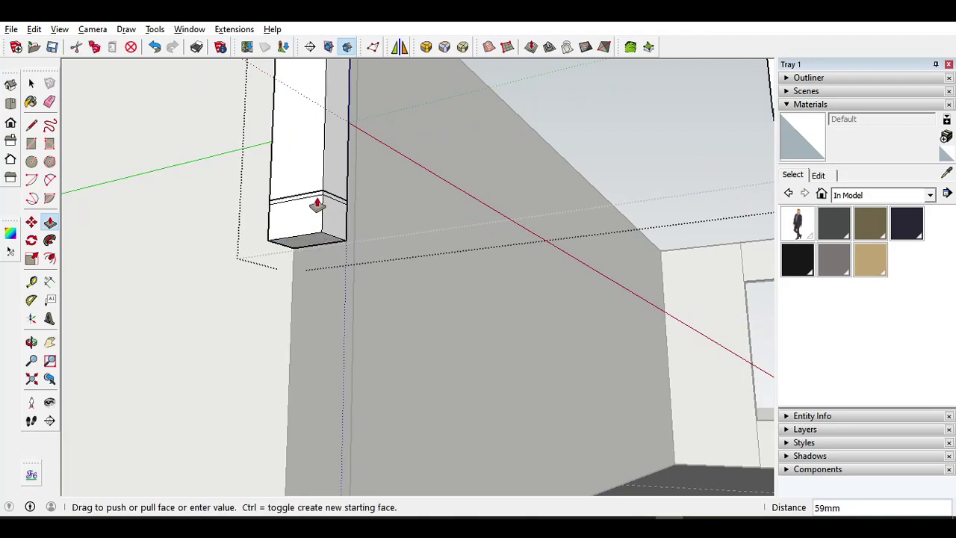
pyautogui.click(322, 203)
pyautogui.hotkey('ctrl', 'z')
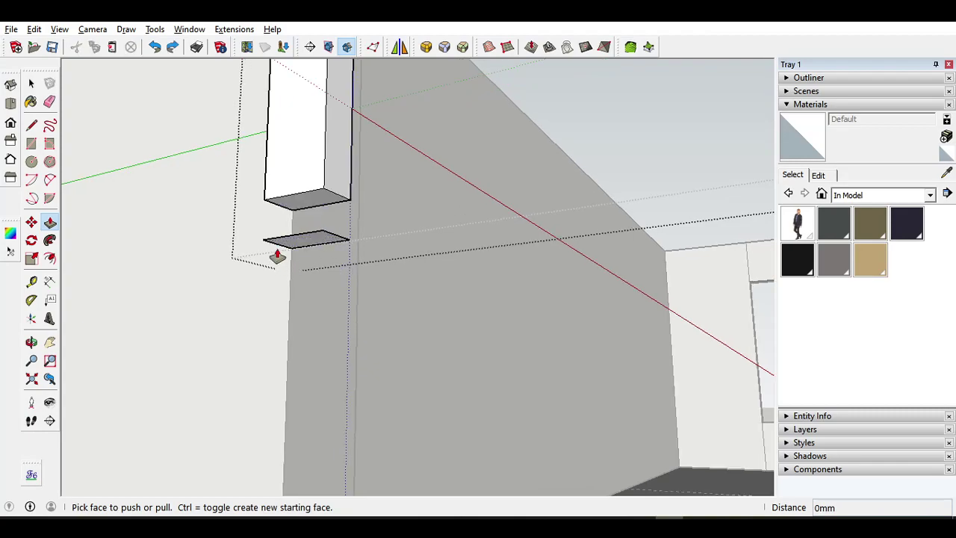
# Step: Extrude the copied face 53 mm up to the jamb and extend its side to the far jamb's outer edge as the bottom trim
pyautogui.click(301, 243)
pyautogui.click(323, 224)
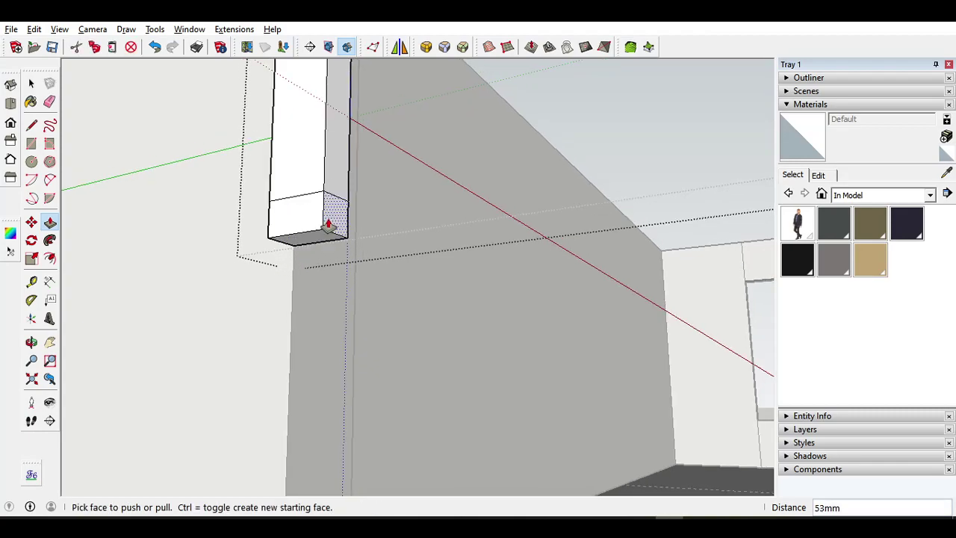
pyautogui.click(463, 217)
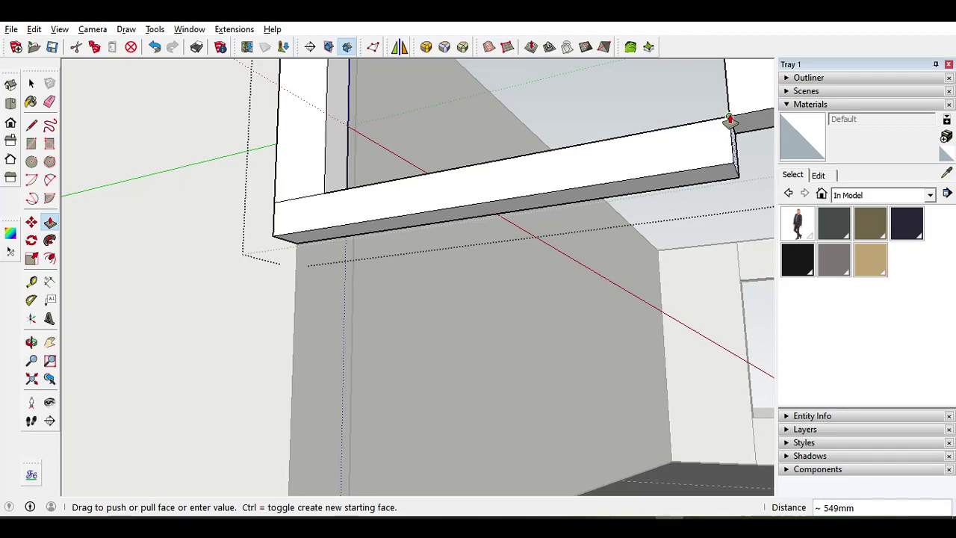
pyautogui.click(734, 119)
pyautogui.moveTo(674, 184); pyautogui.dragTo(700, 150, button='middle')
pyautogui.click(732, 136)
pyautogui.click(749, 130)
pyautogui.scroll(-5, 584, 233)
pyautogui.moveTo(582, 242); pyautogui.dragTo(498, 246, button='middle')
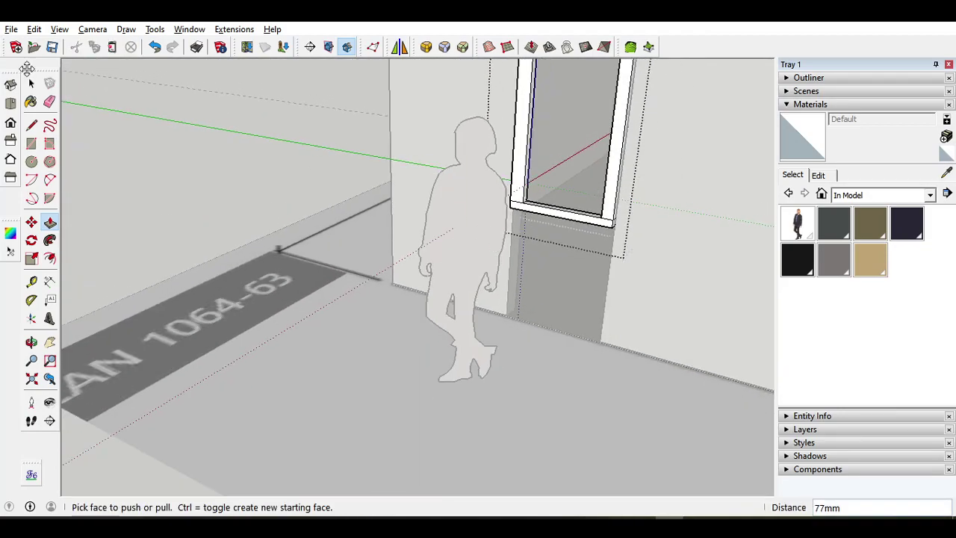
# Step: Close the frame group and compare its proportions with the window in the reference photo
pyautogui.click(31, 83)
pyautogui.moveTo(350, 254); pyautogui.dragTo(378, 271, button='middle')
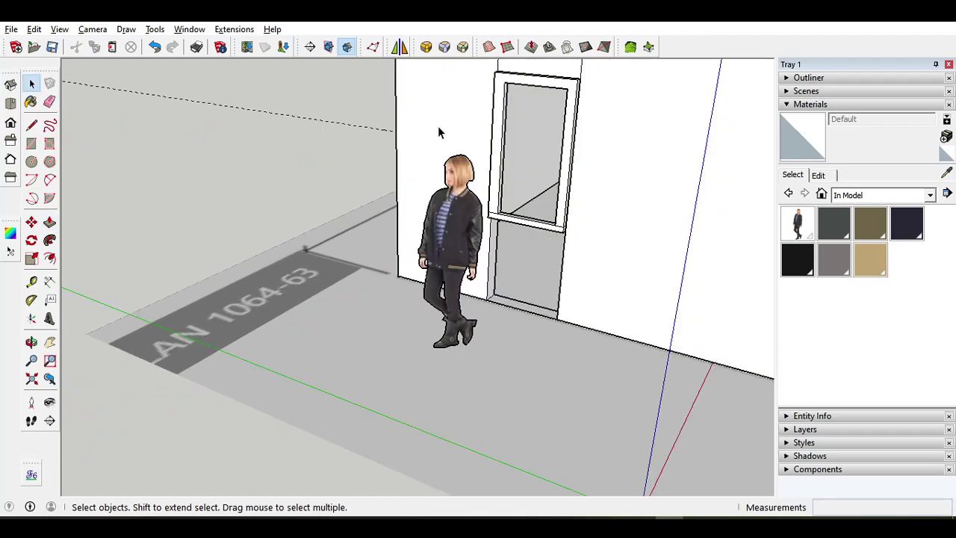
pyautogui.click(551, 95)
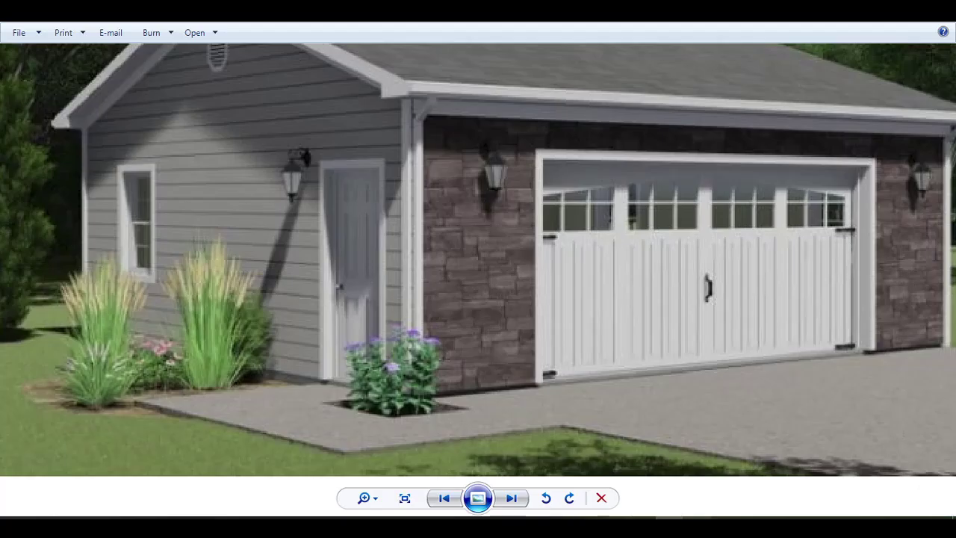
pyautogui.moveTo(669, 525)
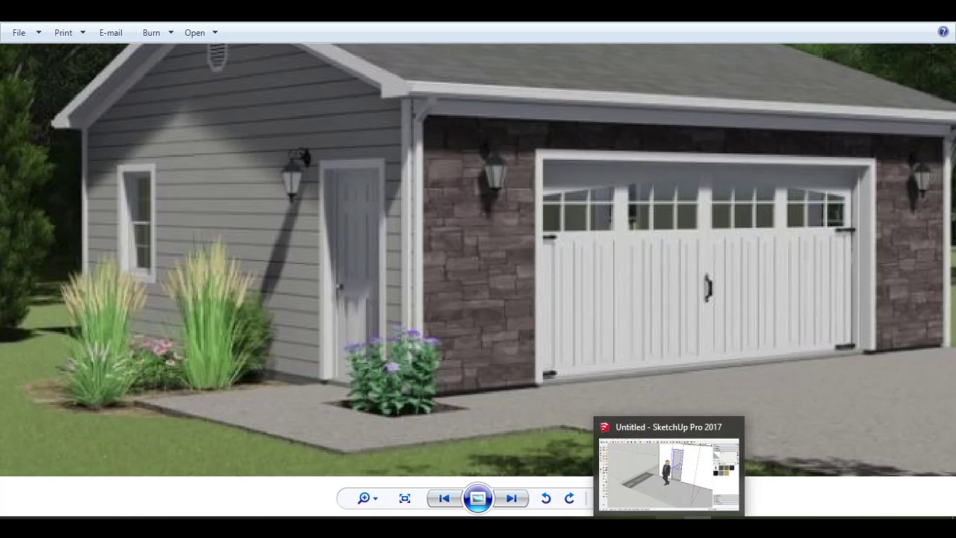
pyautogui.click(669, 524)
# Step: In the wall group, pull the opening's bottom face up about 870 mm to the window frame's lower edge, and close the group
pyautogui.scroll(1, 448, 207)
pyautogui.scroll(-4, 379, 244)
pyautogui.moveTo(516, 250)
pyautogui.keyDown('shift'); pyautogui.mouseDown(button='middle')
pyautogui.moveTo(398, 248)
pyautogui.moveTo(421, 294)
pyautogui.moveTo(389, 277)
pyautogui.moveTo(451, 266)
pyautogui.mouseUp(button='middle'); pyautogui.keyUp('shift')
pyautogui.scroll(5, 323, 297)
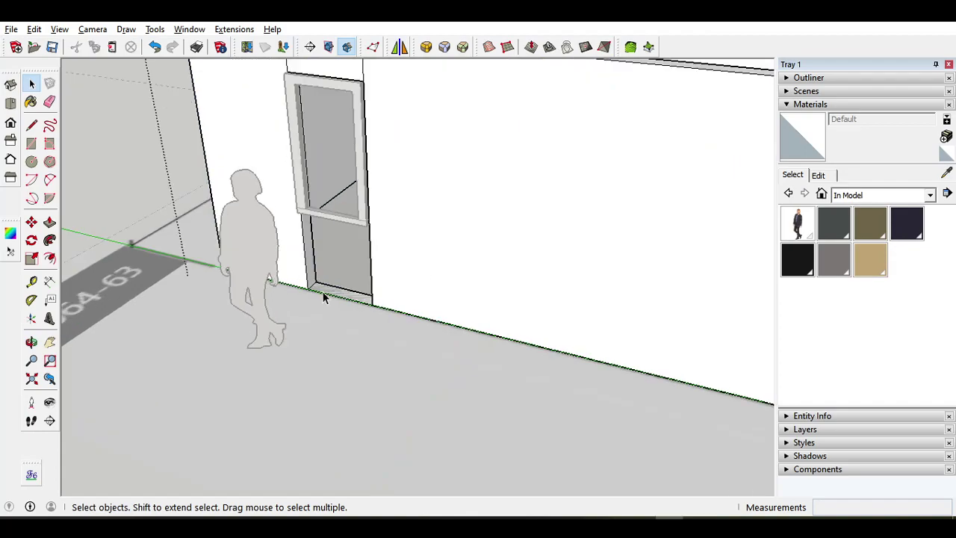
pyautogui.press('p')
pyautogui.click(322, 296)
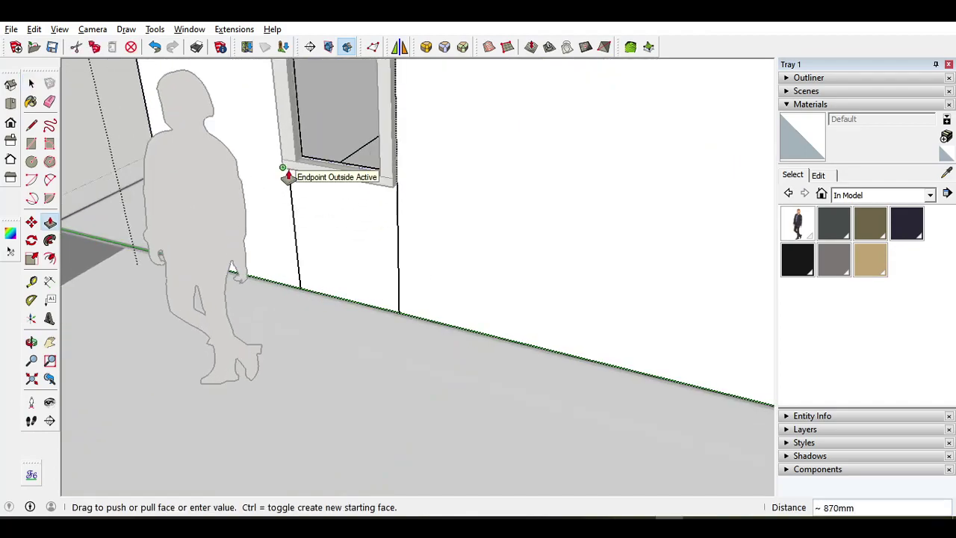
pyautogui.click(291, 175)
pyautogui.click(34, 88)
pyautogui.scroll(-3, 297, 220)
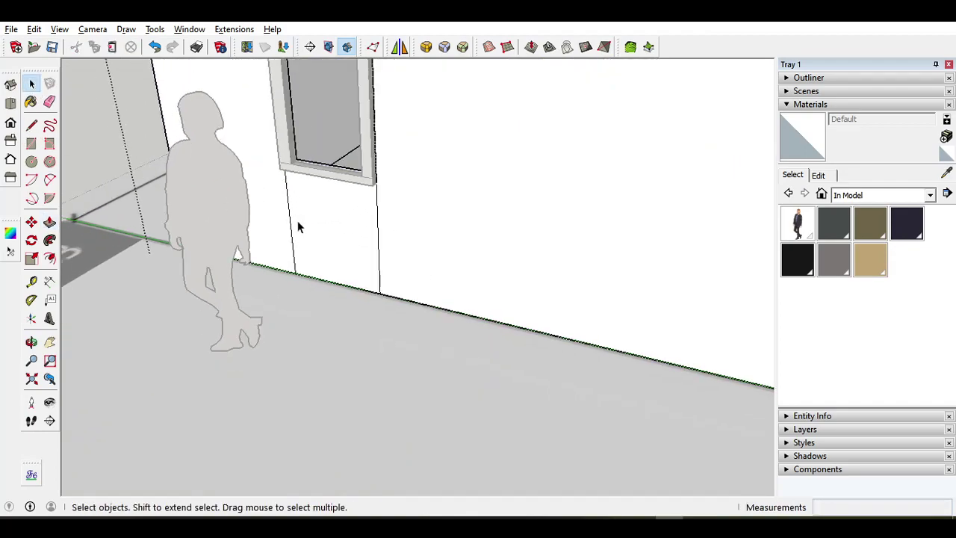
pyautogui.click(130, 131)
pyautogui.scroll(-3, 355, 213)
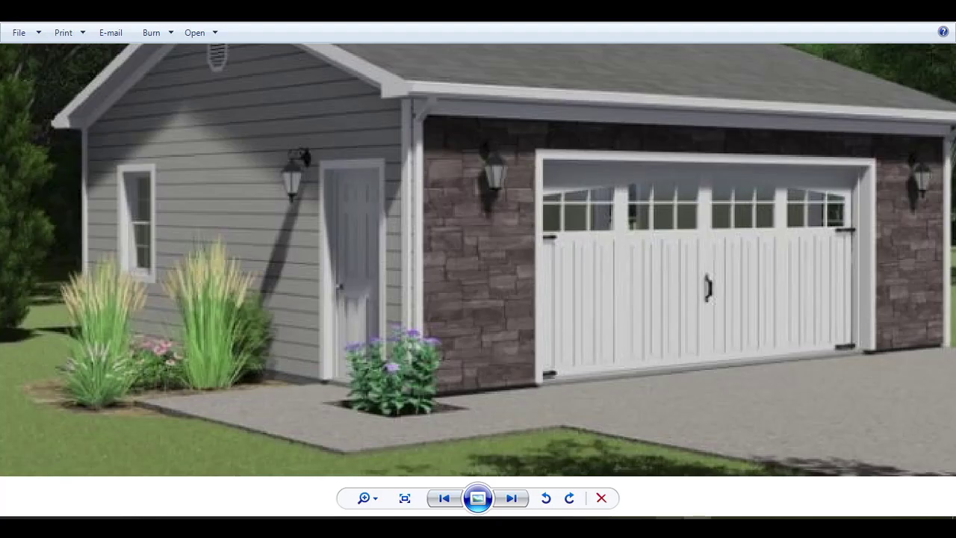
# Step: Inspect the window and door walls from several angles and compare them with the garage and its gable in the reference photo
pyautogui.moveTo(669, 525)
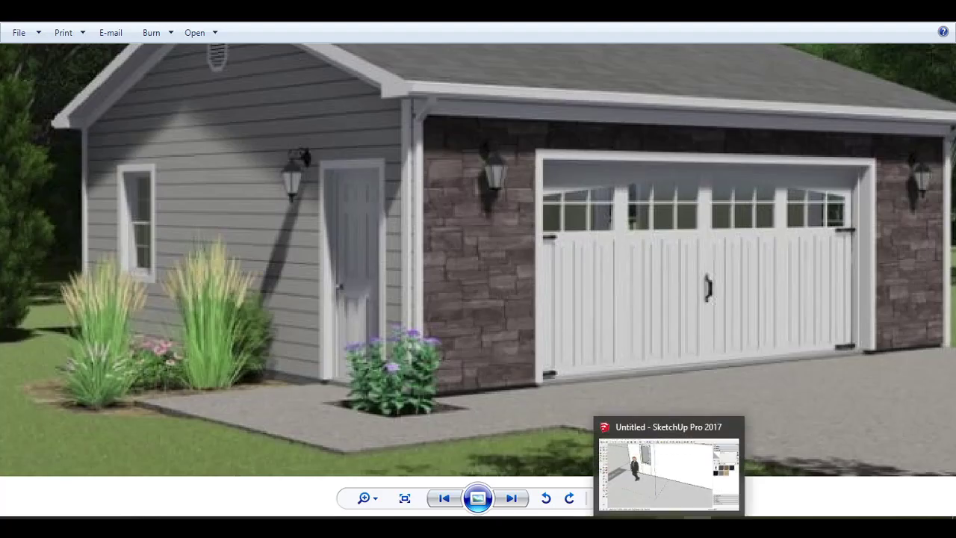
pyautogui.scroll(-2, 222, 145)
pyautogui.scroll(2, 216, 88)
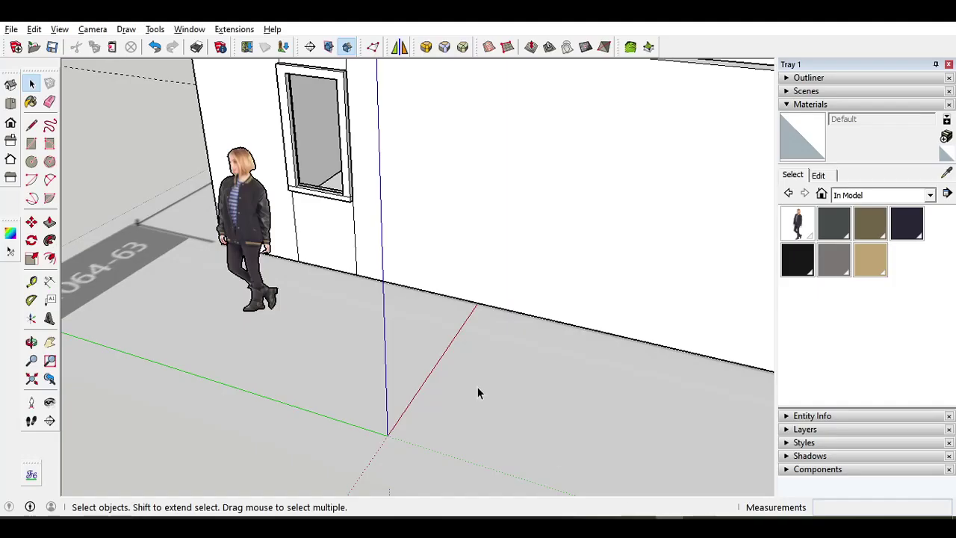
pyautogui.scroll(-3, 501, 269)
pyautogui.moveTo(501, 269)
pyautogui.mouseDown(button='middle')
pyautogui.moveTo(478, 224)
pyautogui.moveTo(316, 232)
pyautogui.mouseUp(button='middle')
pyautogui.scroll(5, 467, 156)
pyautogui.scroll(-2, 308, 248)
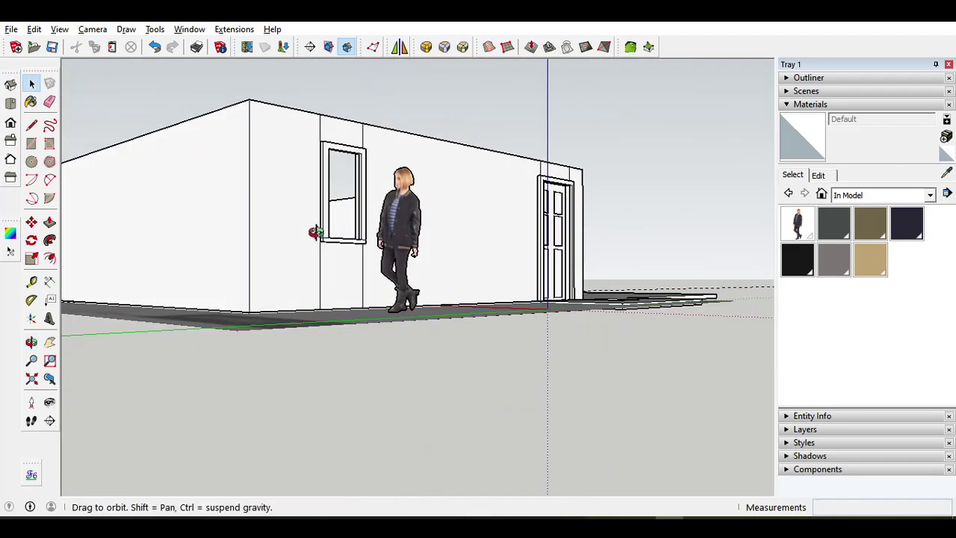
pyautogui.moveTo(455, 242); pyautogui.dragTo(322, 247, button='middle')
pyautogui.moveTo(598, 239); pyautogui.dragTo(583, 275, button='middle')
pyautogui.moveTo(239, 273); pyautogui.dragTo(336, 252, button='middle')
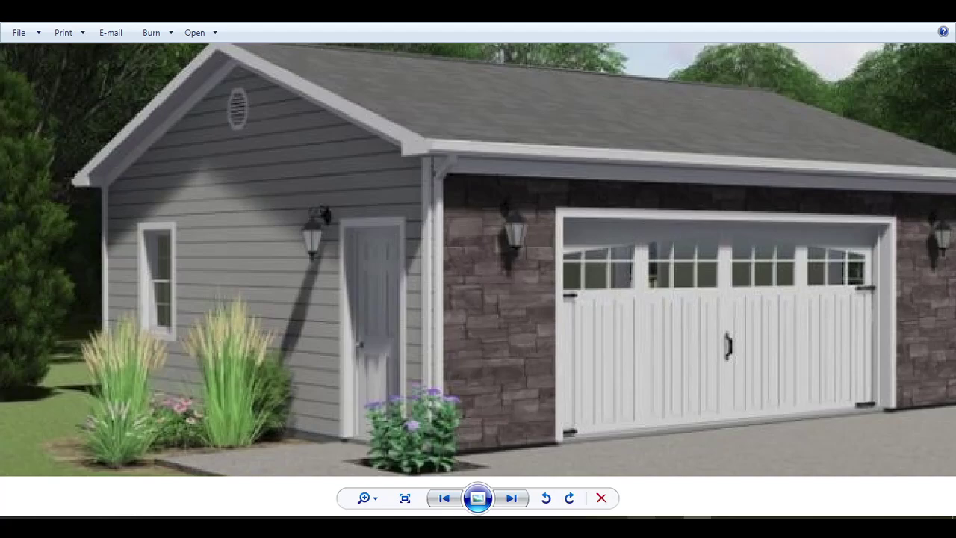
pyautogui.moveTo(641, 525)
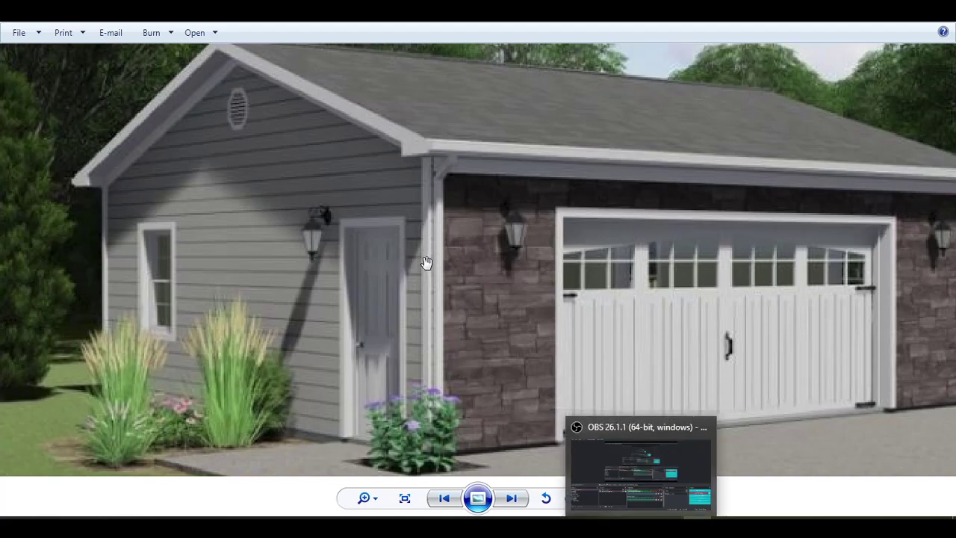
pyautogui.scroll(-2, 431, 285)
pyautogui.scroll(1, 167, 193)
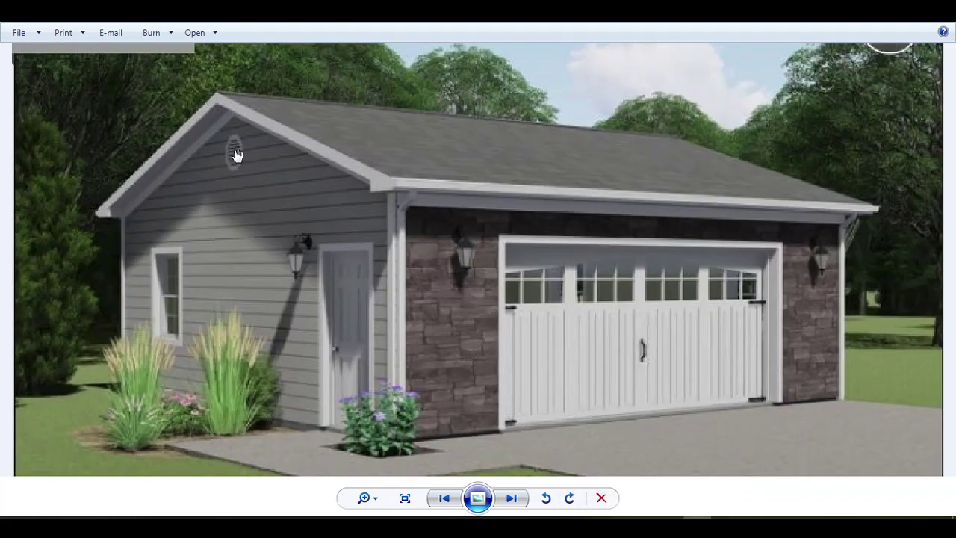
# Step: Compare the modelled side wall with the garage's gable wall and its vent in the reference photo
pyautogui.click(610, 478)
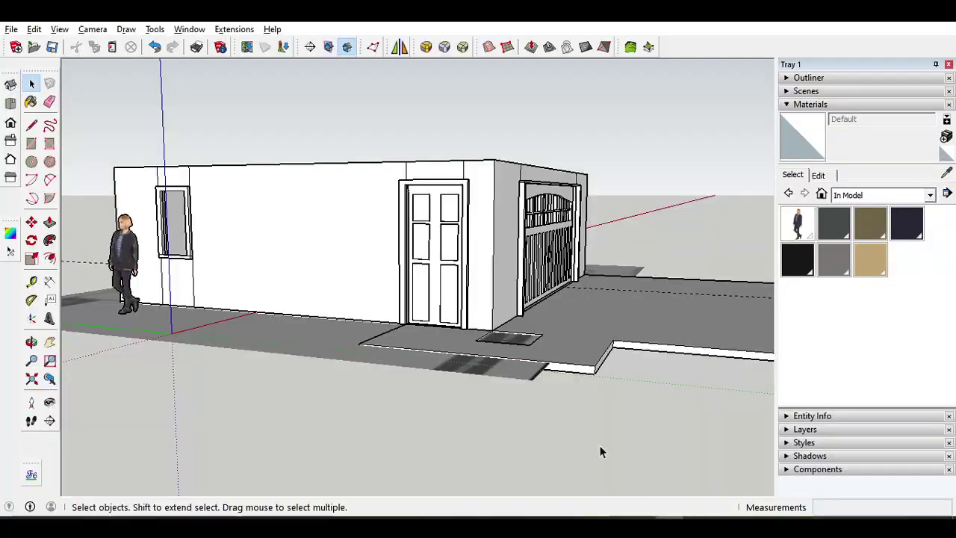
pyautogui.moveTo(600, 451)
pyautogui.mouseDown(button='middle')
pyautogui.moveTo(341, 262)
pyautogui.moveTo(350, 299)
pyautogui.moveTo(318, 243)
pyautogui.mouseUp(button='middle')
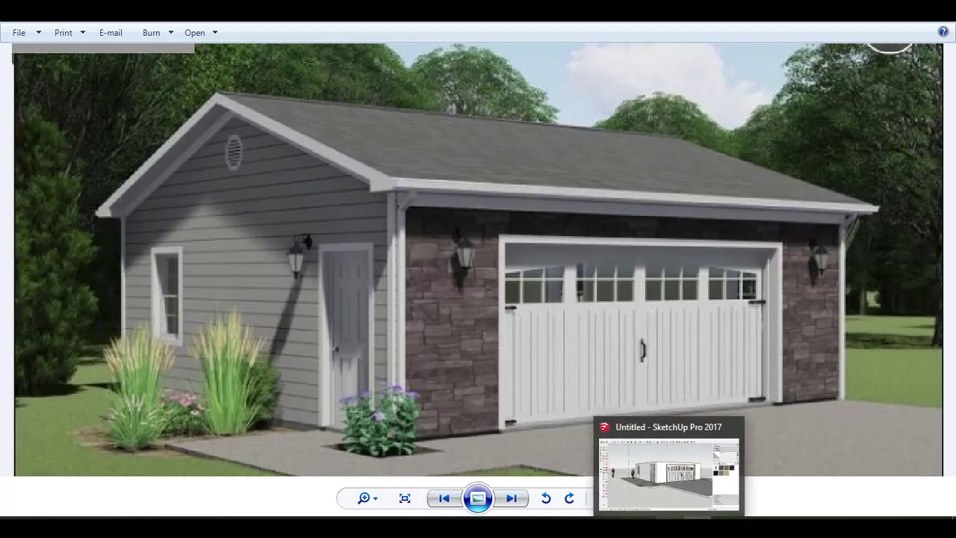
pyautogui.click(668, 526)
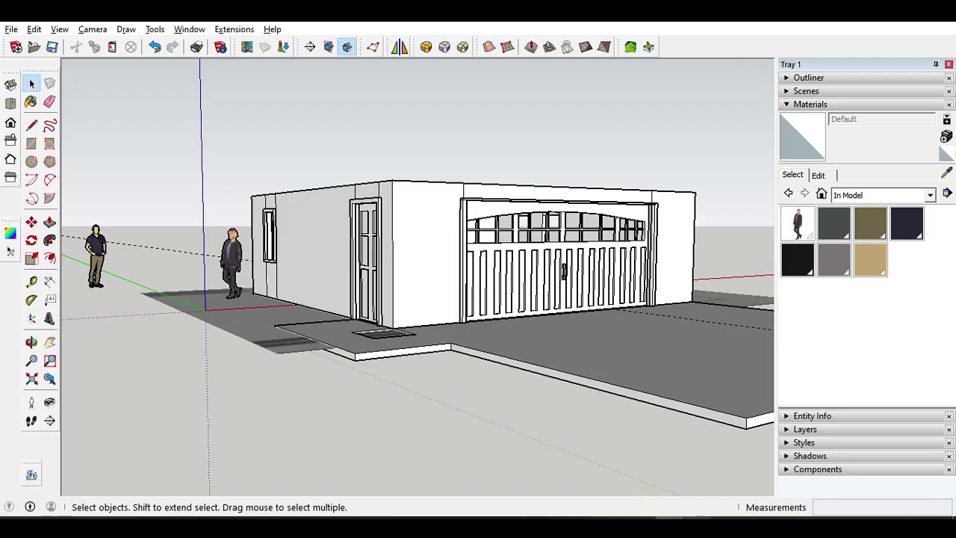
pyautogui.click(698, 525)
pyautogui.click(669, 525)
# Step: Draw an eight-sided polygon with a radius of about 322 mm on the side wall between the window and the door
pyautogui.scroll(3, 366, 228)
pyautogui.moveTo(328, 208)
pyautogui.mouseDown(button='middle')
pyautogui.moveTo(316, 194)
pyautogui.moveTo(336, 206)
pyautogui.mouseUp(button='middle')
pyautogui.click(265, 230)
pyautogui.moveTo(266, 230); pyautogui.dragTo(314, 239, button='middle')
pyautogui.scroll(1, 216, 207)
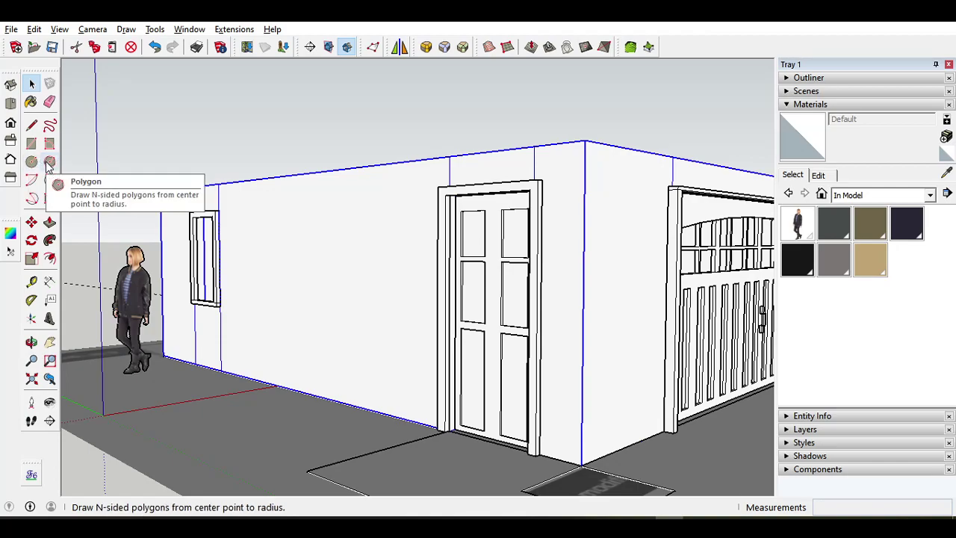
pyautogui.click(49, 162)
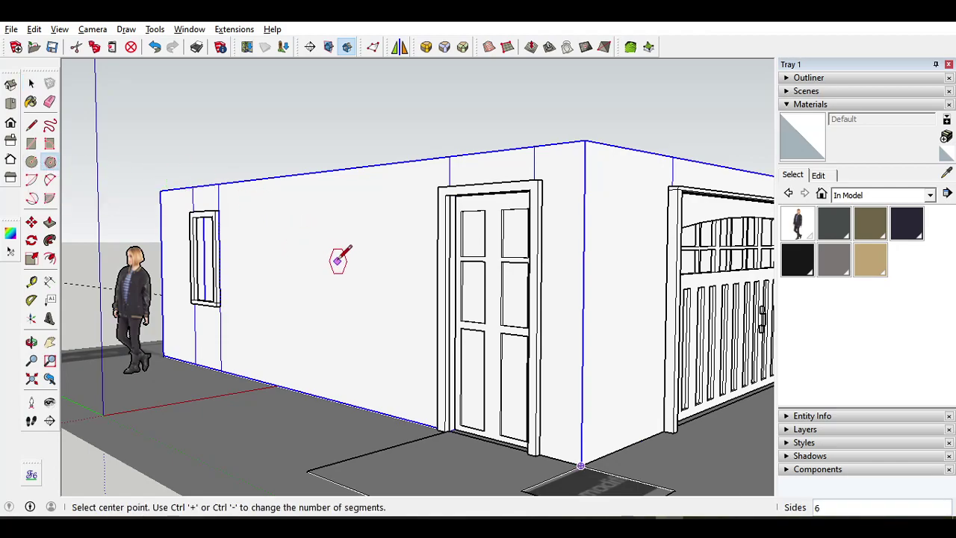
pyautogui.scroll(5, 328, 254)
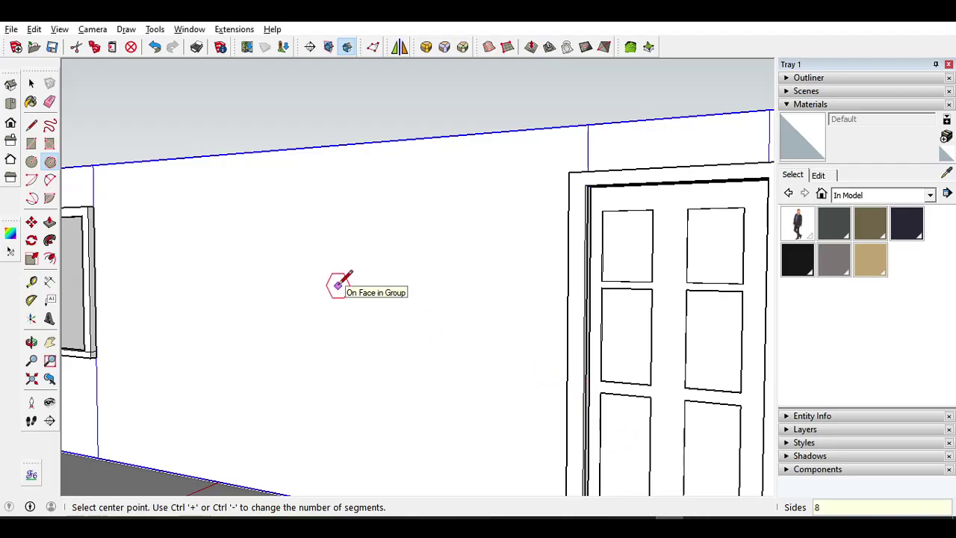
pyautogui.scroll(-3, 348, 181)
pyautogui.scroll(3, 346, 187)
pyautogui.click(294, 176)
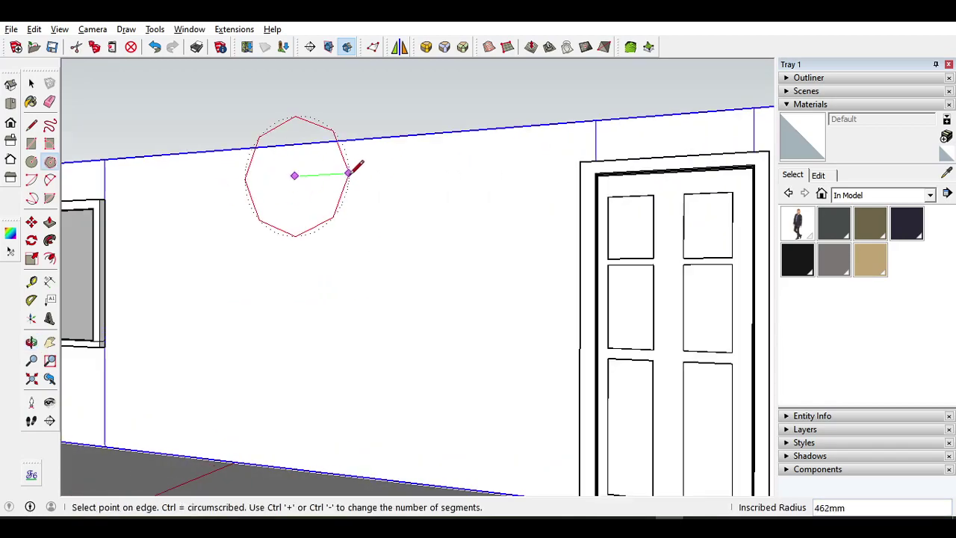
pyautogui.press('Escape')
pyautogui.click(307, 202)
pyautogui.click(346, 200)
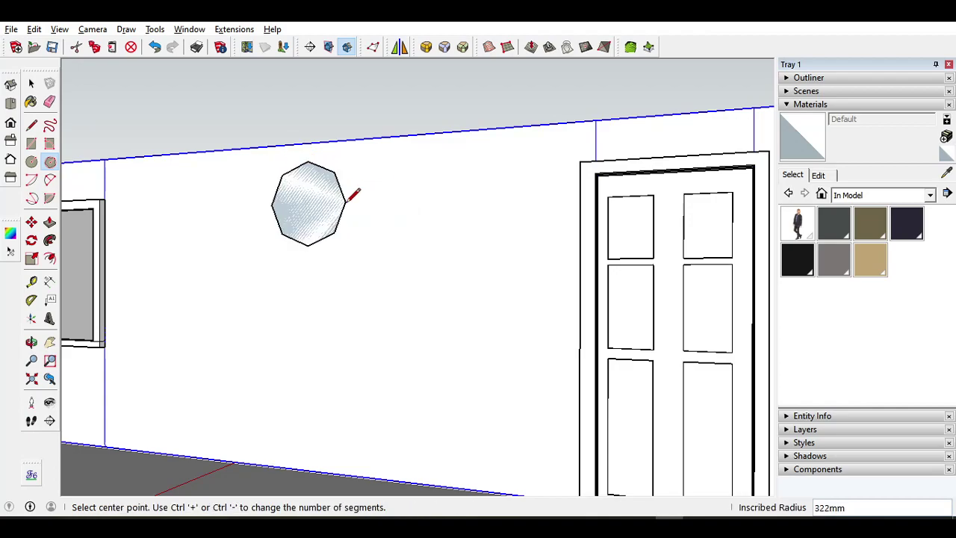
# Step: Check the octagon's shape and placement against the gable vent in the reference photo
pyautogui.click(32, 84)
pyautogui.scroll(-2, 347, 292)
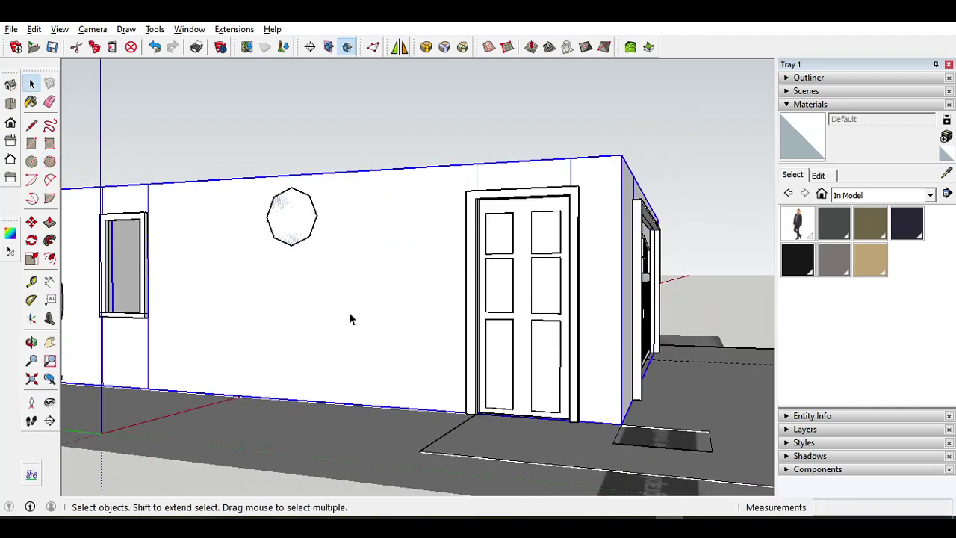
pyautogui.click(355, 183)
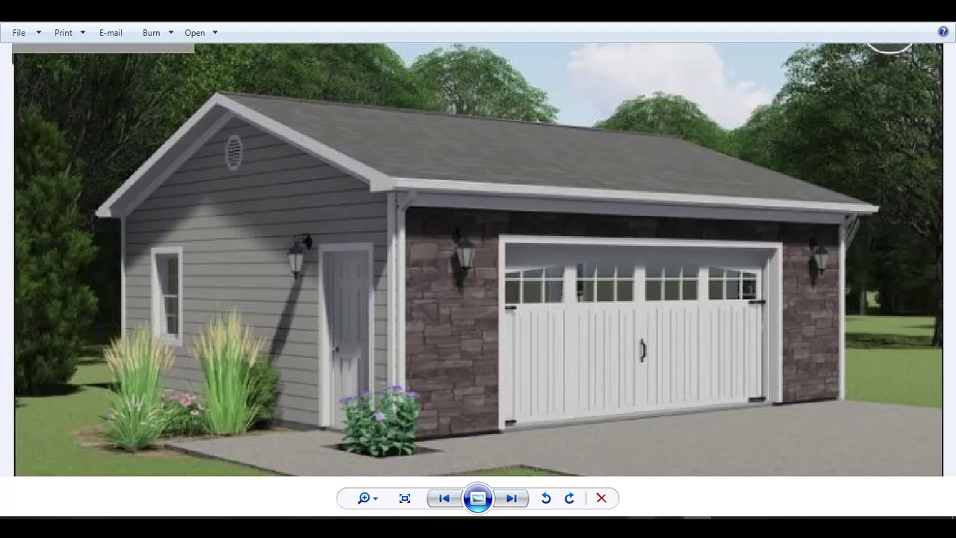
pyautogui.click(640, 525)
pyautogui.click(875, 12)
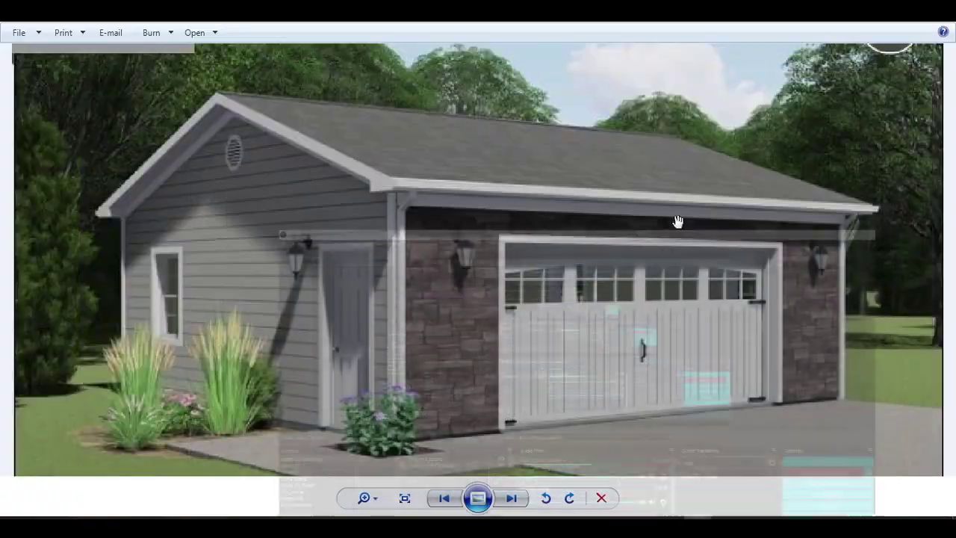
pyautogui.click(697, 525)
pyautogui.moveTo(697, 525)
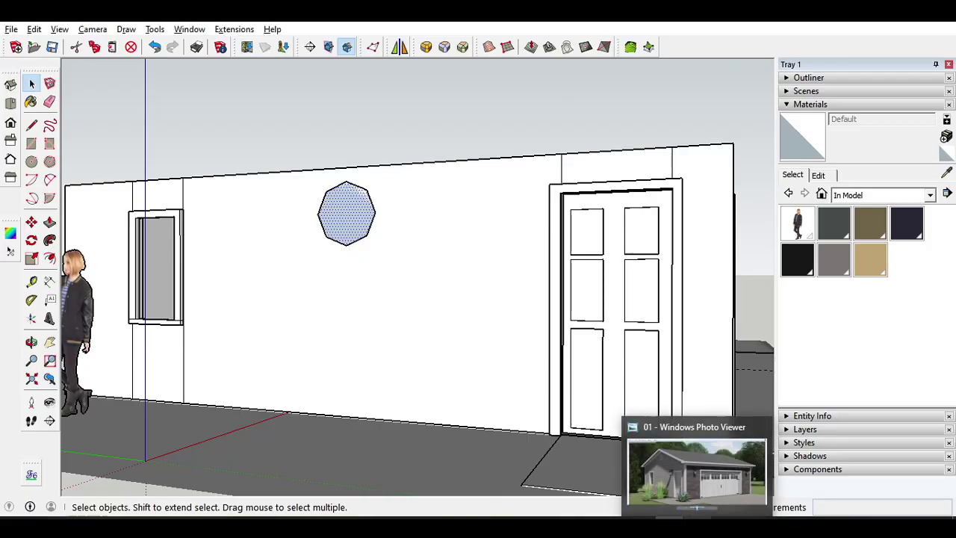
# Step: Make the octagon's face and edges on the side wall into a group
pyautogui.click(383, 161)
pyautogui.doubleClick(348, 223)
pyautogui.rightClick(348, 222)
pyautogui.click(409, 288)
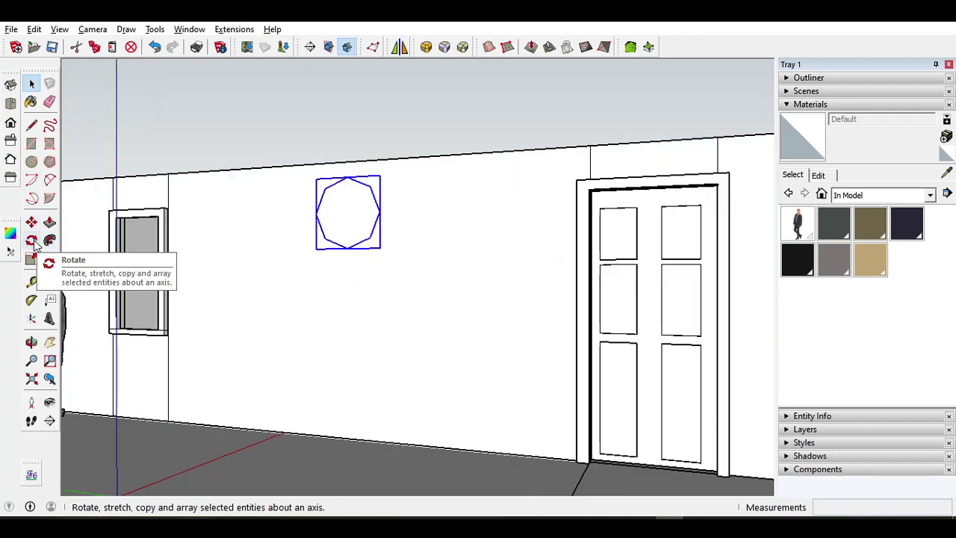
pyautogui.click(31, 240)
pyautogui.scroll(2, 317, 231)
pyautogui.click(349, 245)
pyautogui.click(387, 241)
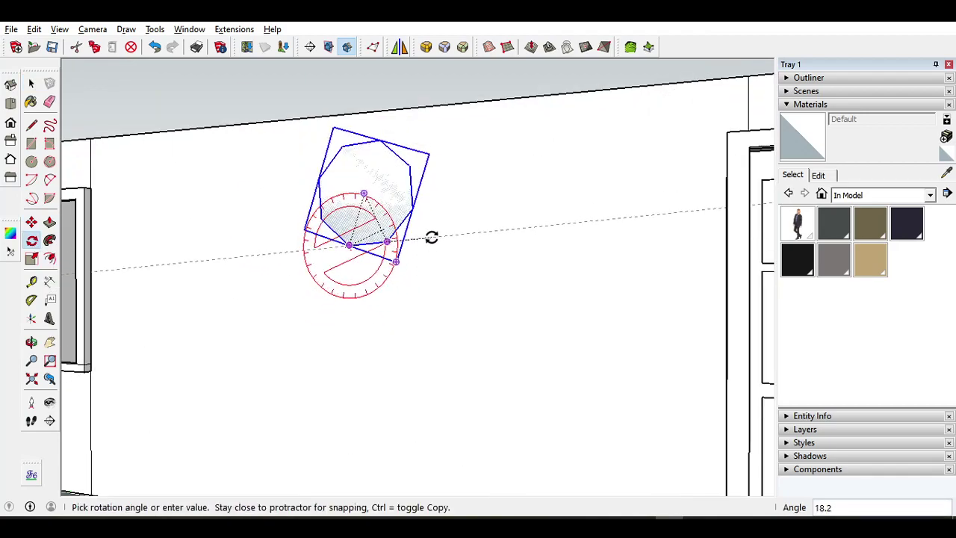
pyautogui.press('Escape')
pyautogui.scroll(2, 332, 231)
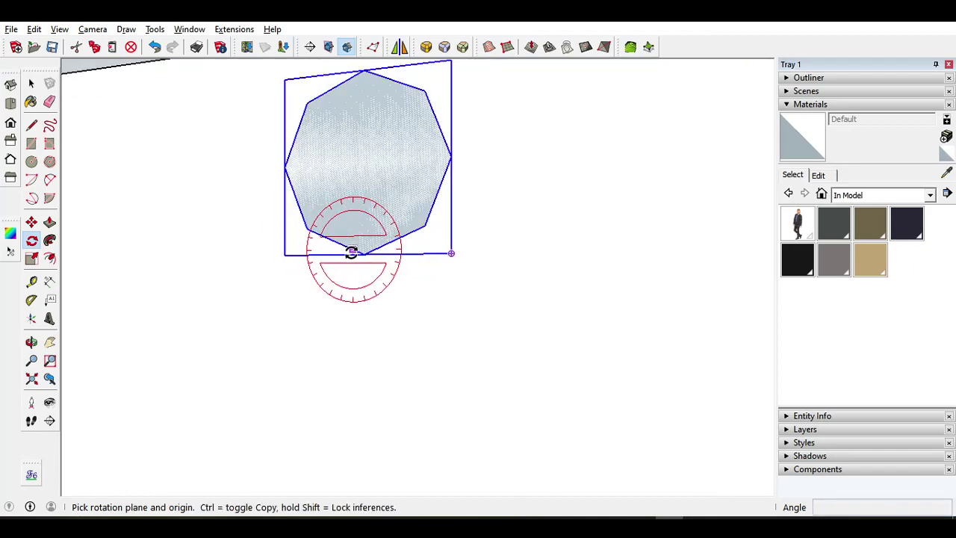
pyautogui.click(365, 160)
pyautogui.click(451, 157)
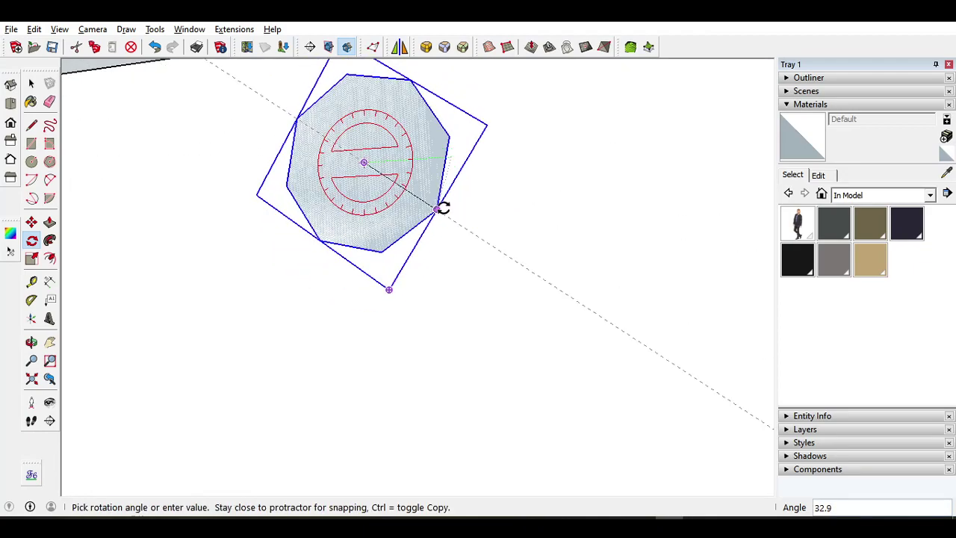
pyautogui.press('Escape')
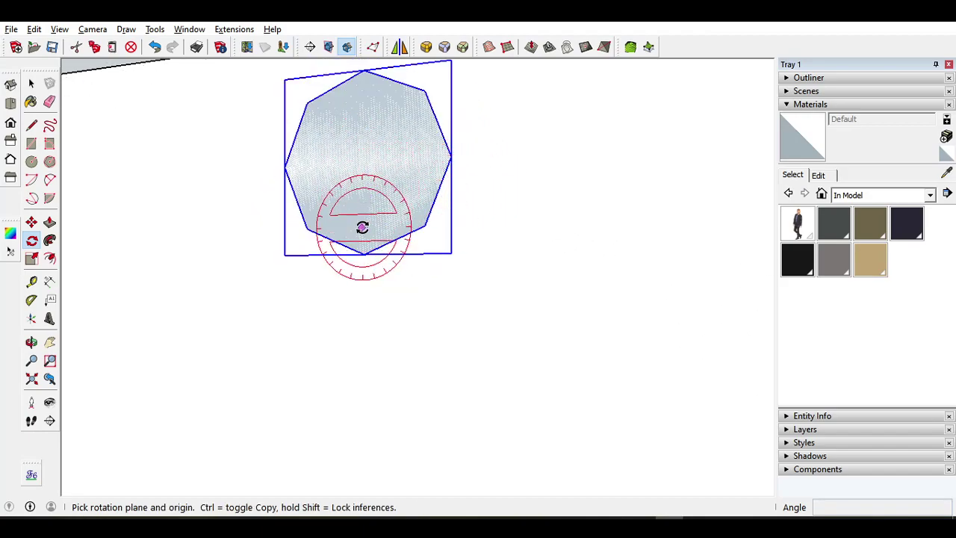
pyautogui.click(363, 255)
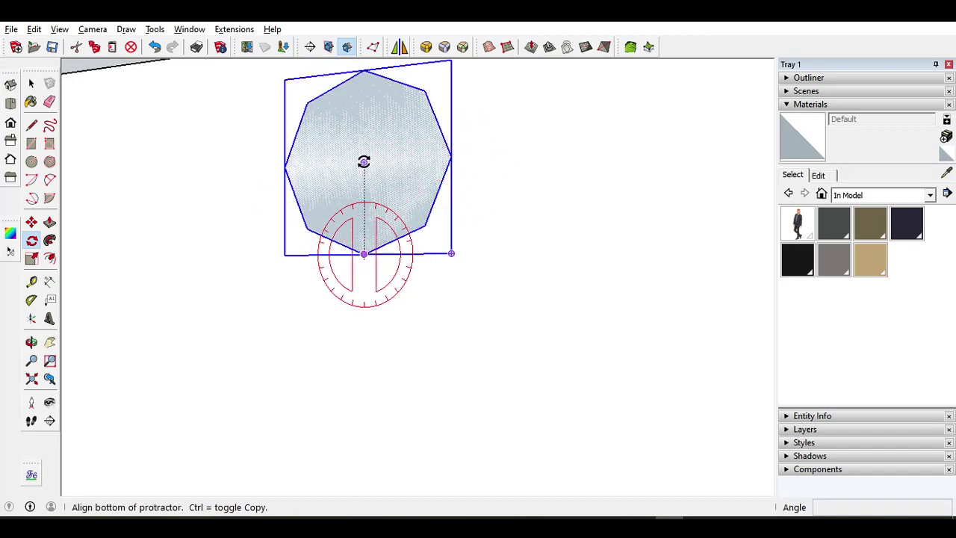
pyautogui.click(363, 162)
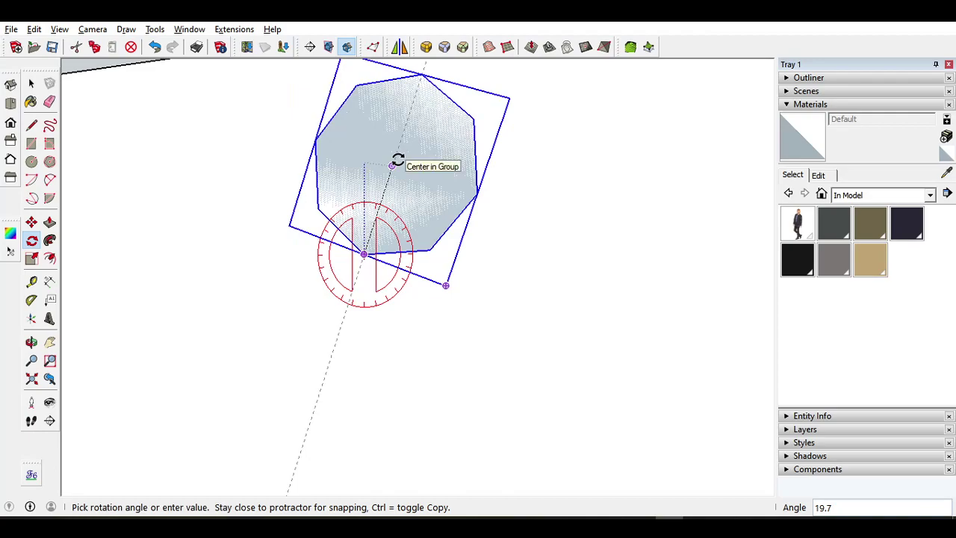
pyautogui.scroll(-2, 398, 160)
pyautogui.moveTo(397, 160); pyautogui.dragTo(516, 214, button='middle')
pyautogui.scroll(-3, 427, 189)
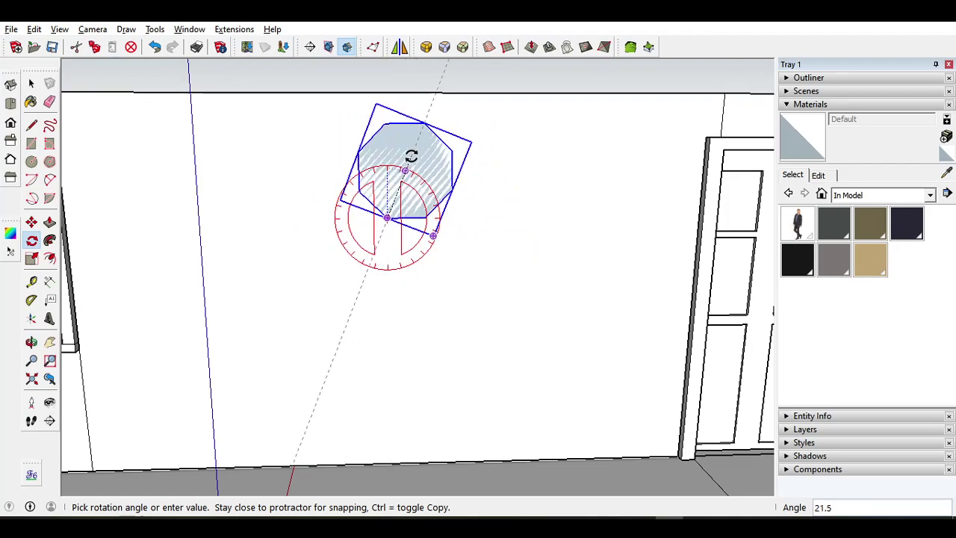
pyautogui.press('Escape')
# Step: Draw a horizontal reference line from the octagon's top vertex across the wall toward the door
pyautogui.click(32, 124)
pyautogui.scroll(1, 403, 139)
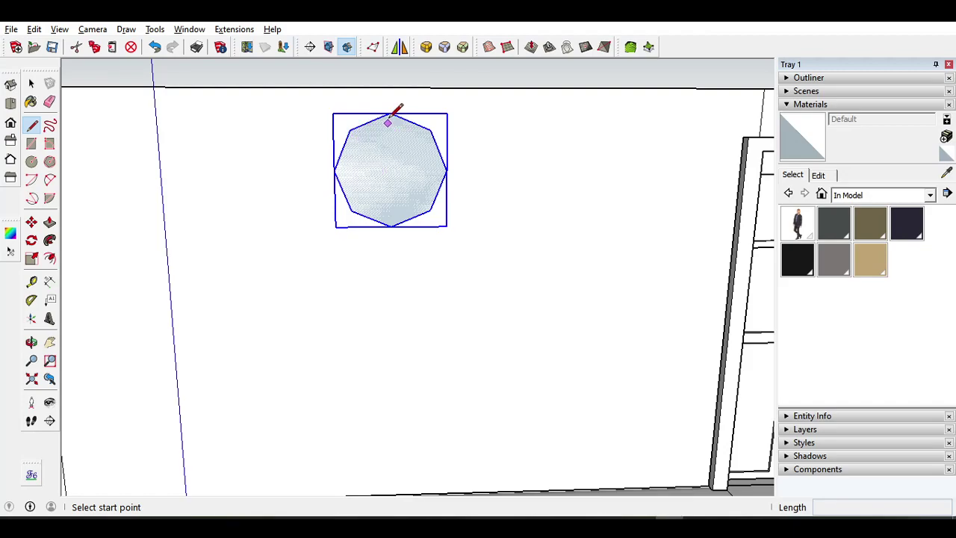
pyautogui.click(389, 115)
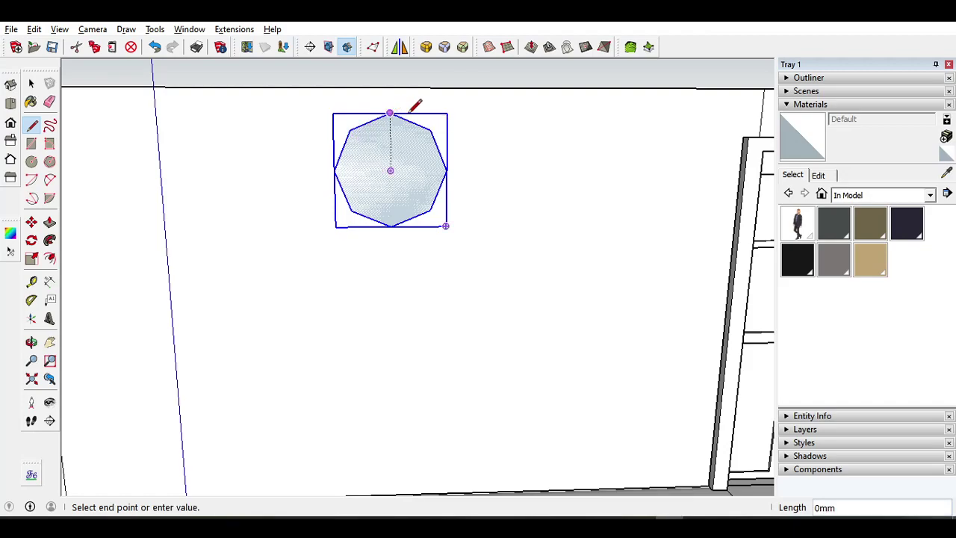
pyautogui.click(551, 112)
pyautogui.press('space')
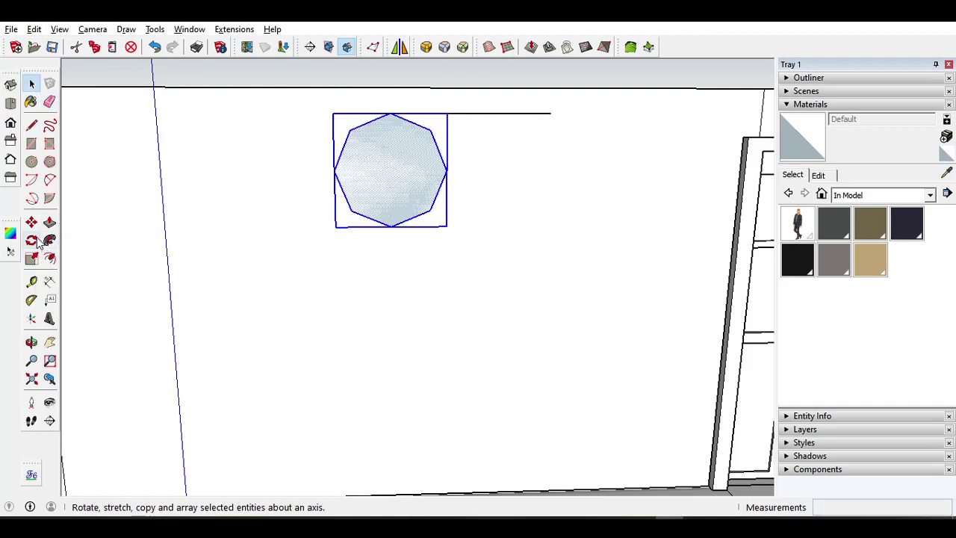
# Step: Try to rotate the octagon group 45° about its centre, starting from its top vertex
pyautogui.click(31, 240)
pyautogui.click(390, 224)
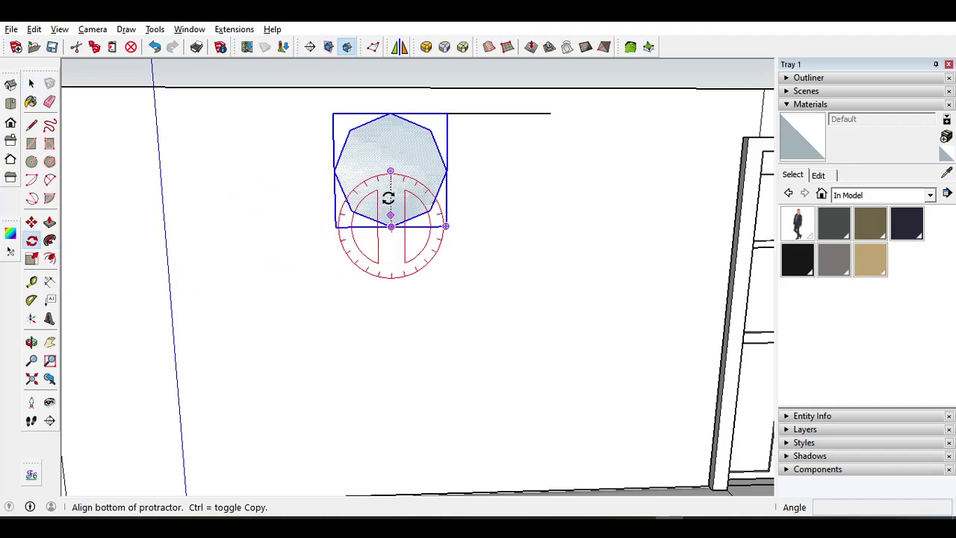
pyautogui.press('Escape')
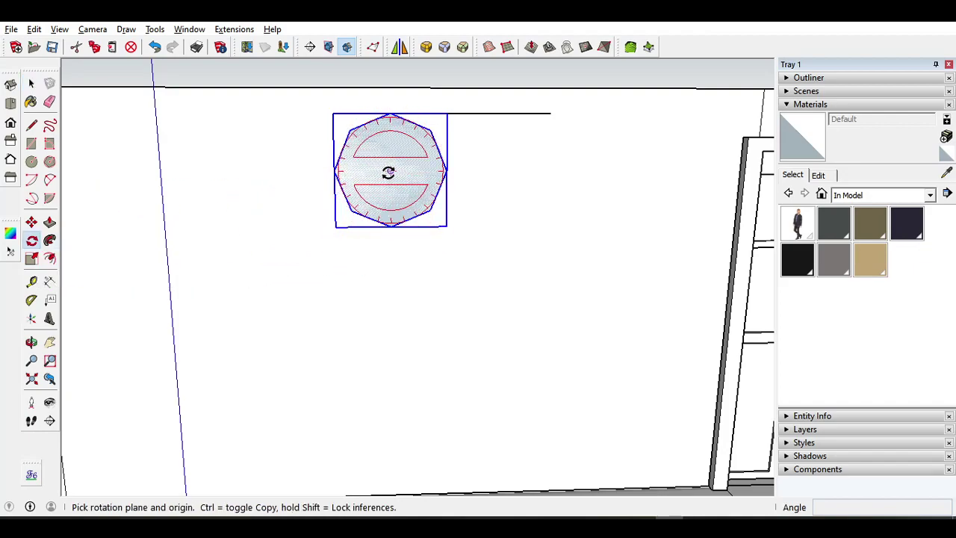
pyautogui.click(389, 171)
pyautogui.click(392, 114)
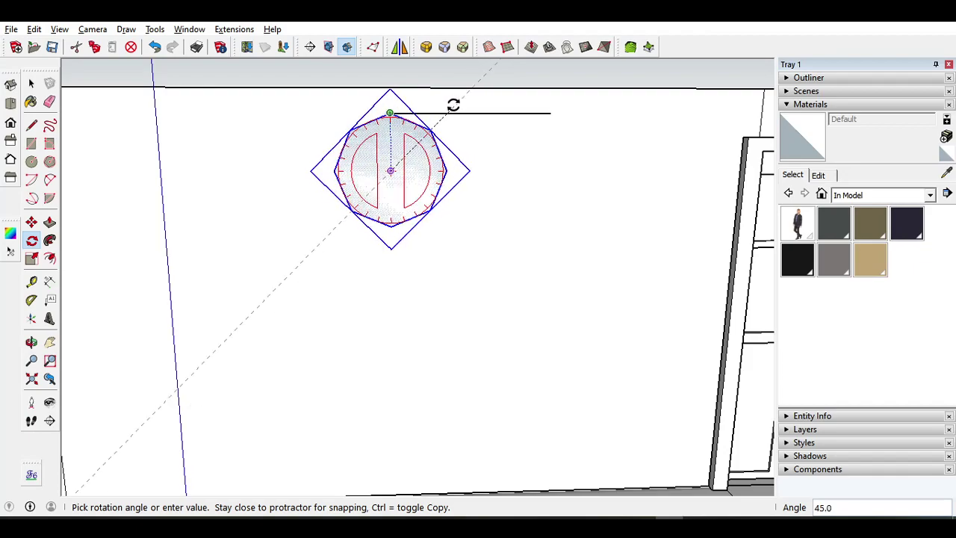
pyautogui.click(452, 101)
pyautogui.scroll(2, 404, 150)
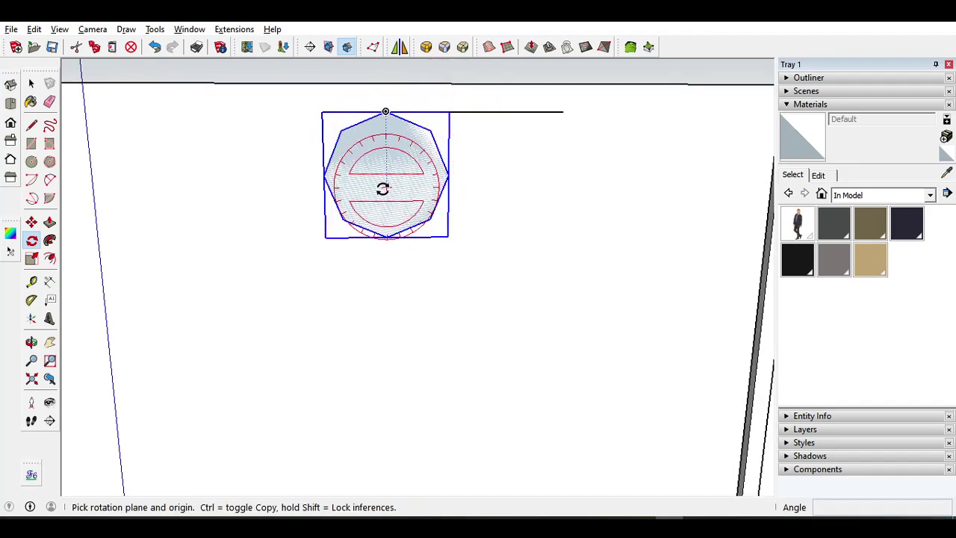
pyautogui.moveTo(386, 237); pyautogui.dragTo(383, 209)
pyautogui.click(389, 112)
pyautogui.press('Escape')
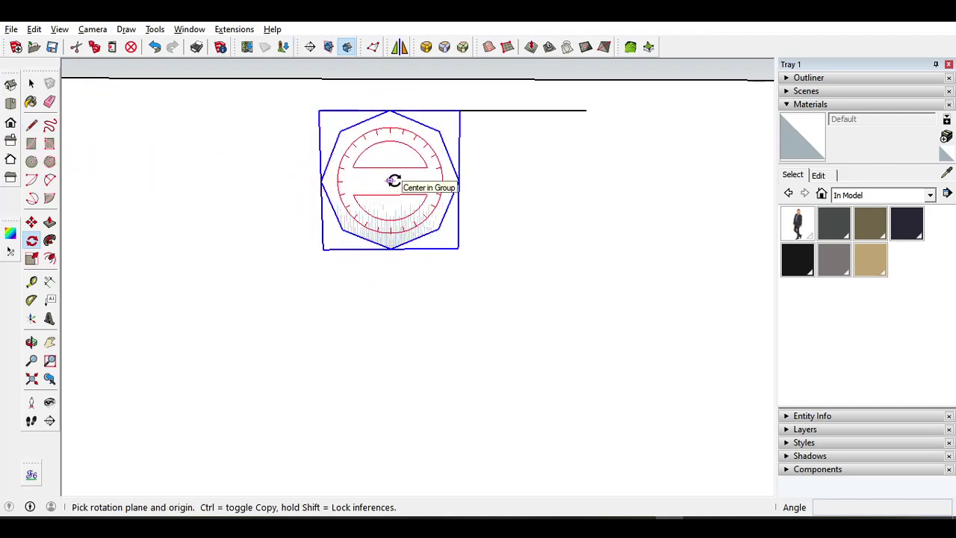
pyautogui.click(390, 180)
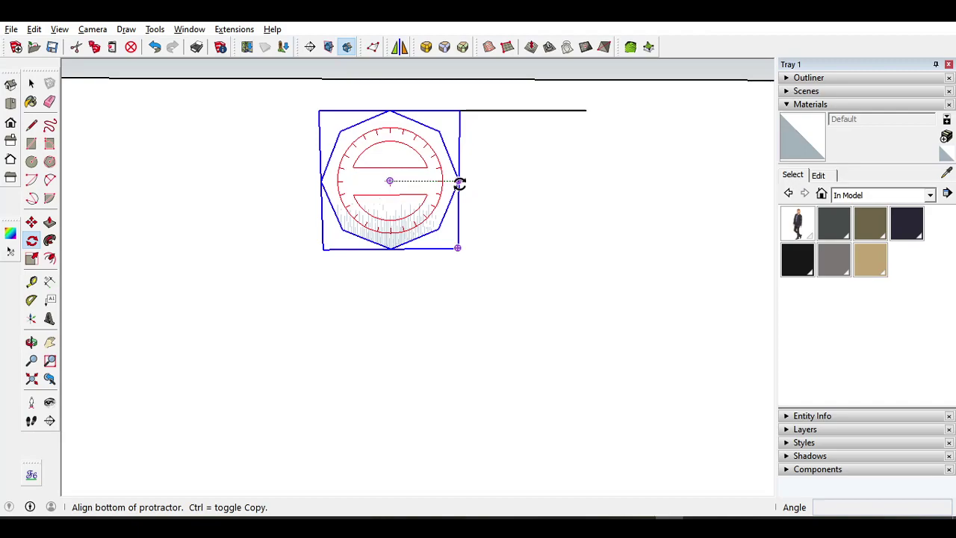
pyautogui.click(459, 184)
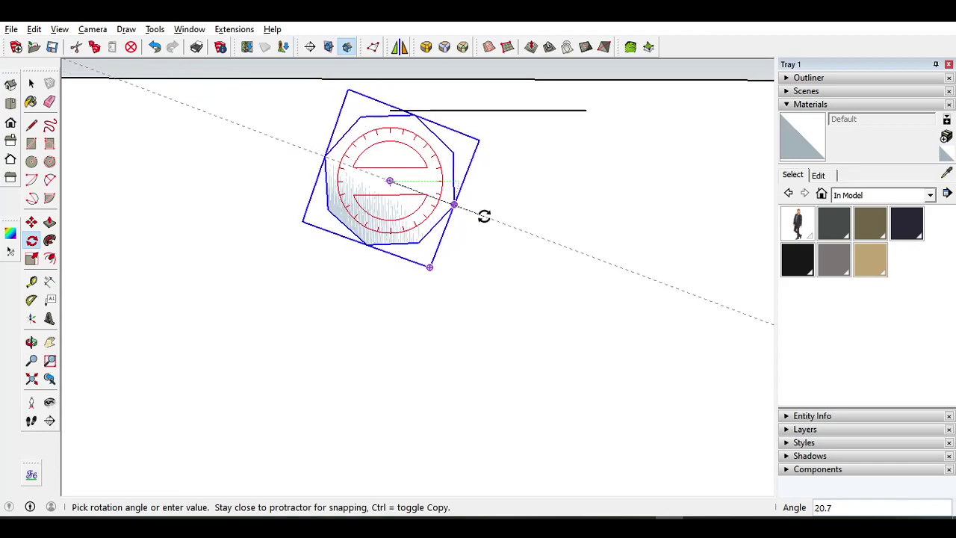
pyautogui.press('Escape')
# Step: Erase the horizontal reference line beside the octagon
pyautogui.press('e')
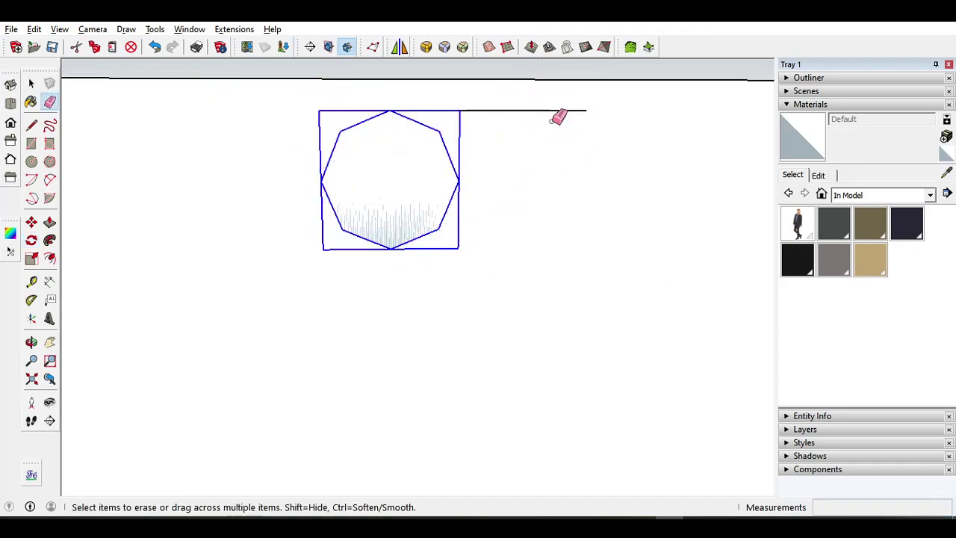
pyautogui.click(554, 114)
pyautogui.click(31, 84)
pyautogui.scroll(-1, 415, 211)
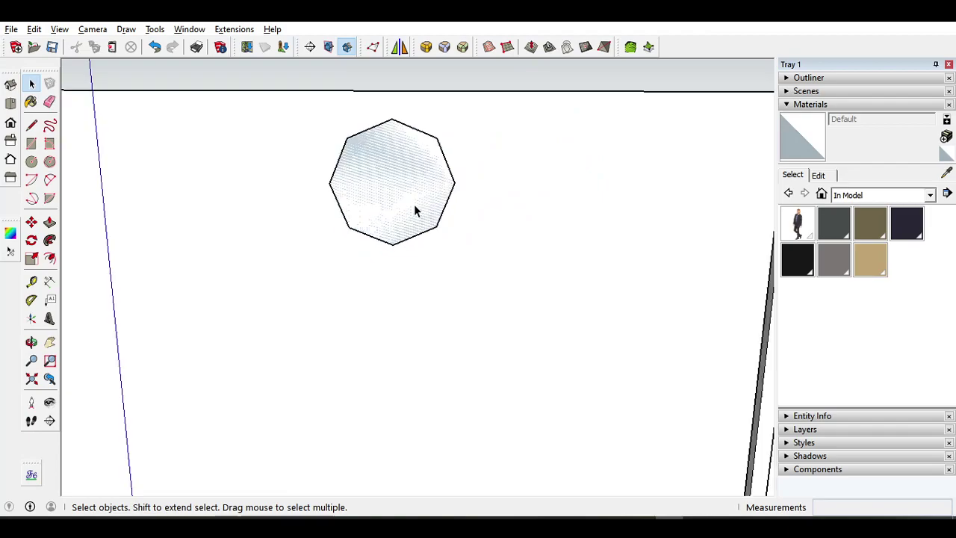
# Step: Switch to the SketchUp model of the finished octagonal vent and examine its frame and louvres from both sides
pyautogui.click(415, 211)
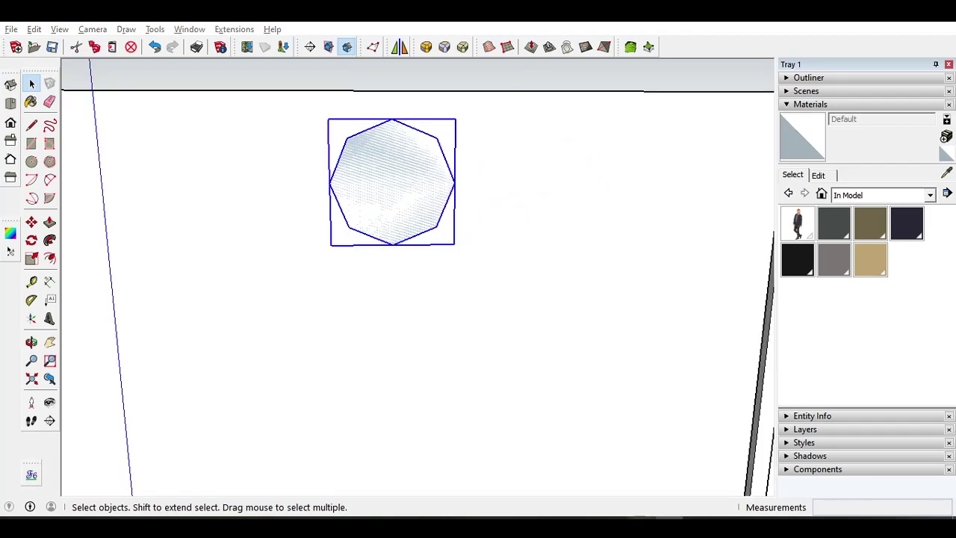
pyautogui.click(641, 526)
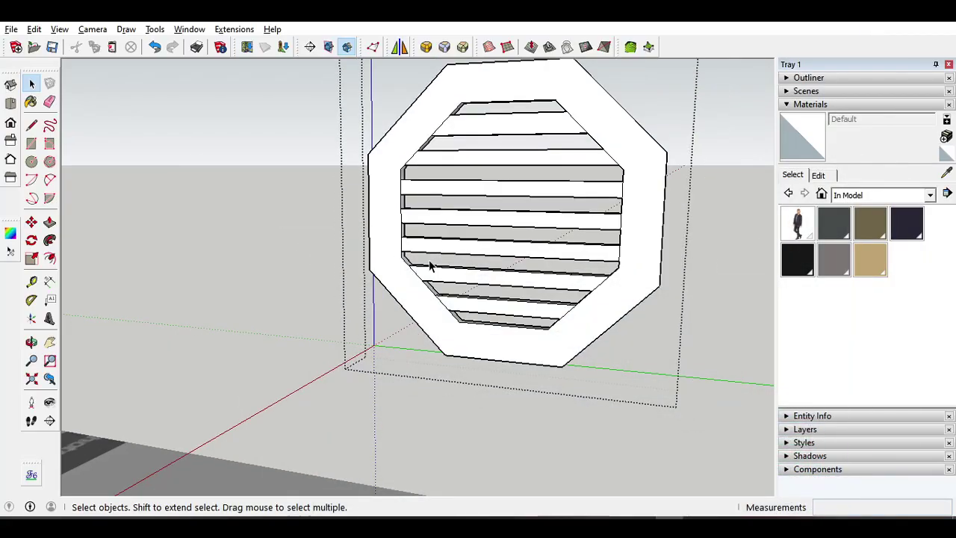
pyautogui.moveTo(429, 267)
pyautogui.mouseDown(button='middle')
pyautogui.moveTo(542, 217)
pyautogui.moveTo(494, 251)
pyautogui.moveTo(416, 207)
pyautogui.moveTo(548, 207)
pyautogui.mouseUp(button='middle')
pyautogui.scroll(5, 605, 137)
pyautogui.moveTo(518, 139); pyautogui.dragTo(484, 177, button='middle')
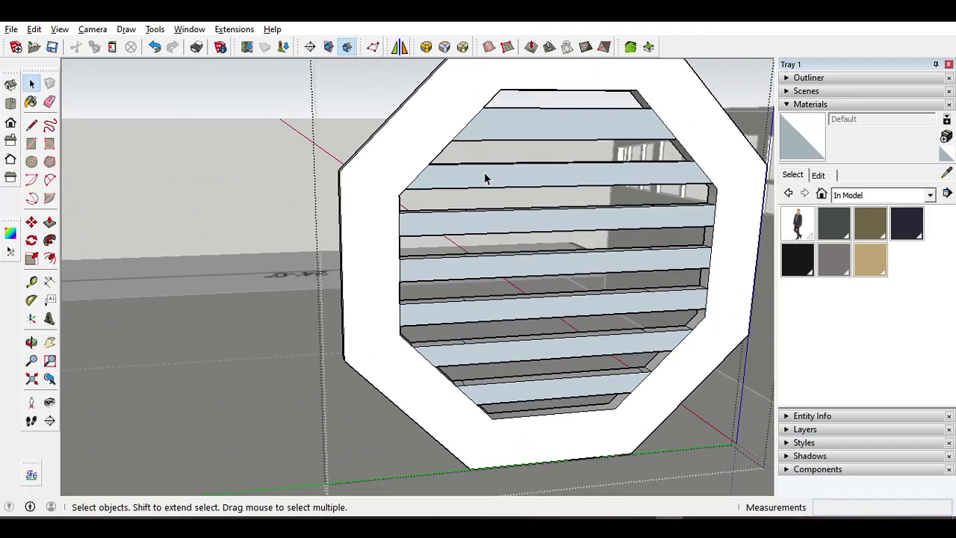
# Step: Reverse the blue back-side faces on the fronts of all seven louvres in the octagonal vent
pyautogui.click(504, 126)
pyautogui.scroll(3, 399, 200)
pyautogui.scroll(-5, 426, 201)
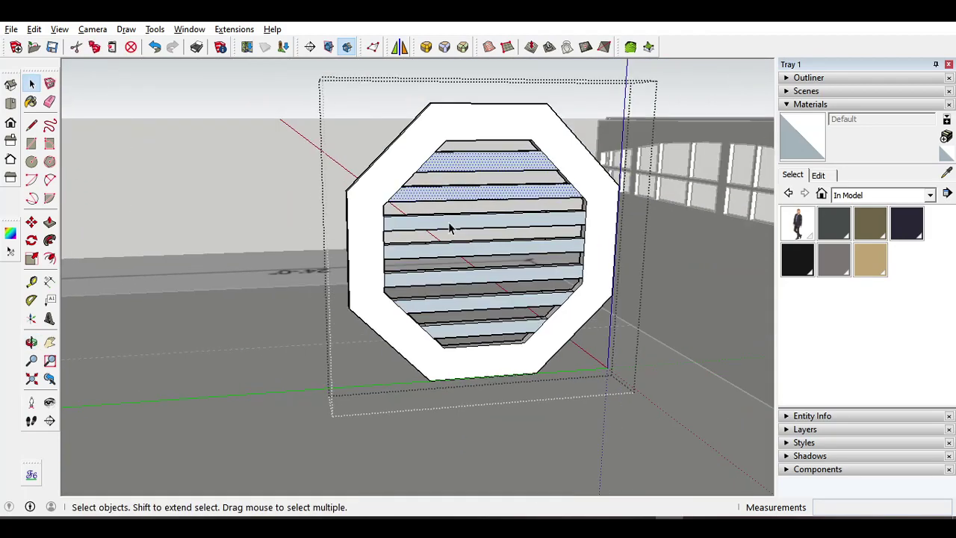
pyautogui.scroll(4, 450, 226)
pyautogui.scroll(2, 472, 155)
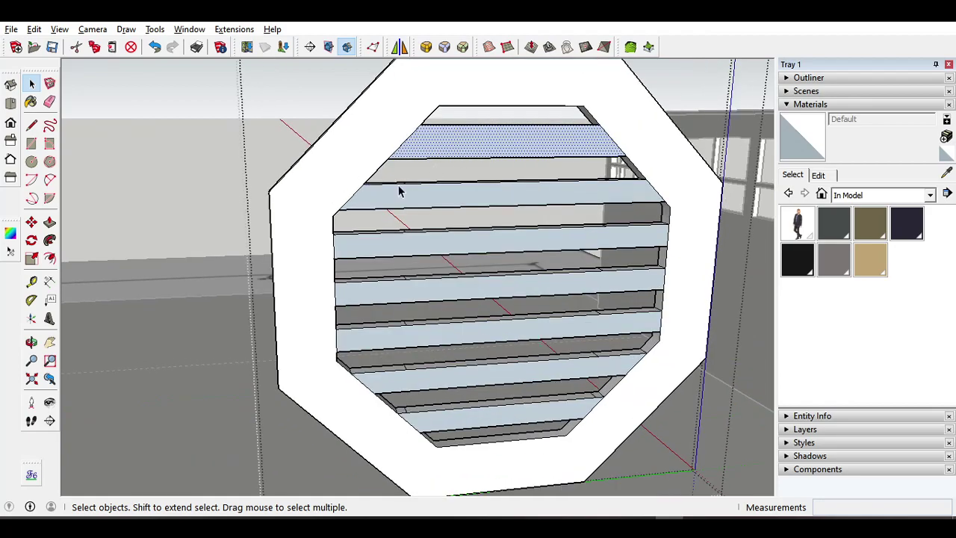
pyautogui.keyDown('shift'); pyautogui.click(397, 196); pyautogui.keyUp('shift')
pyautogui.click(447, 143)
pyautogui.keyDown('ctrl'); pyautogui.click(401, 202); pyautogui.keyUp('ctrl')
pyautogui.keyDown('ctrl'); pyautogui.click(389, 250); pyautogui.keyUp('ctrl')
pyautogui.keyDown('ctrl'); pyautogui.click(356, 287); pyautogui.keyUp('ctrl')
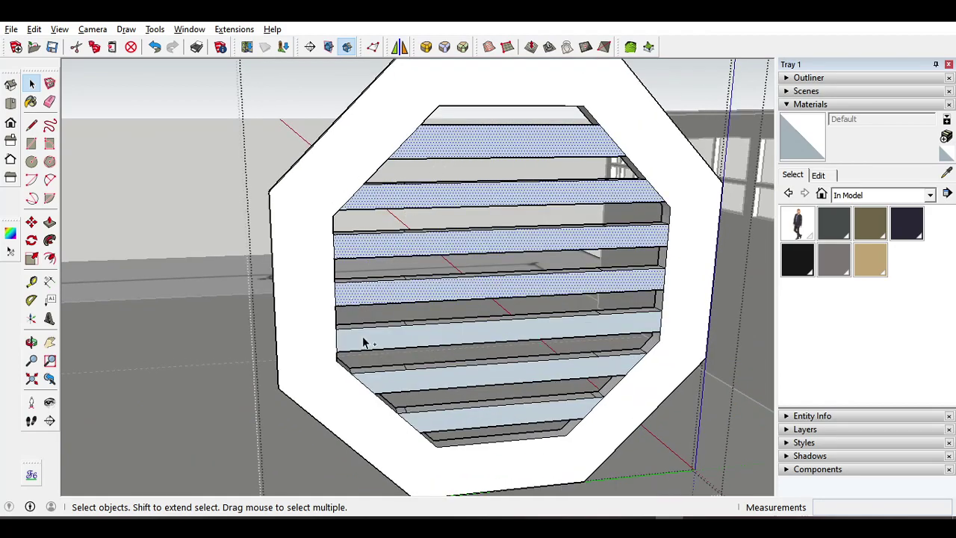
pyautogui.click(370, 321)
pyautogui.keyDown('ctrl'); pyautogui.click(386, 291); pyautogui.keyUp('ctrl')
pyautogui.keyDown('ctrl'); pyautogui.click(389, 241); pyautogui.keyUp('ctrl')
pyautogui.keyDown('ctrl'); pyautogui.click(406, 197); pyautogui.keyUp('ctrl')
pyautogui.keyDown('ctrl'); pyautogui.click(443, 147); pyautogui.keyUp('ctrl')
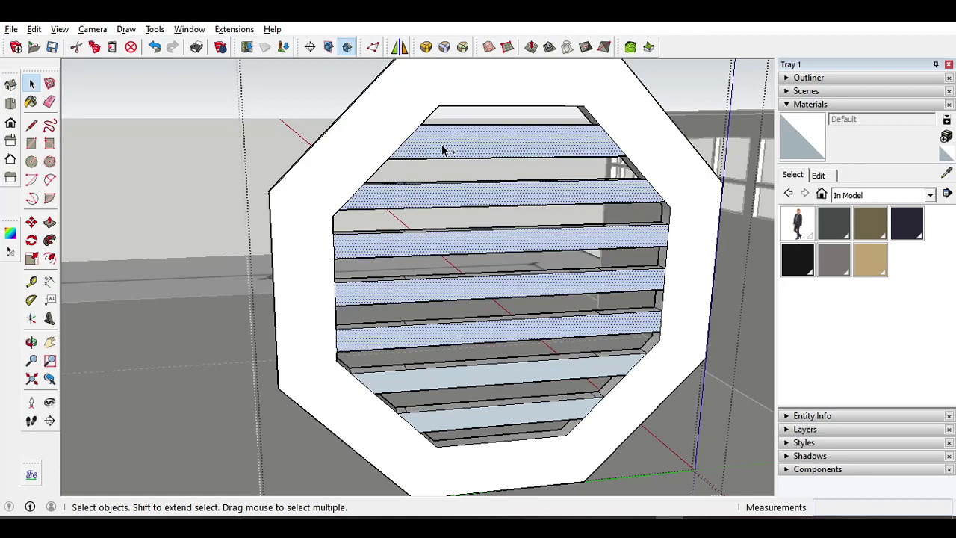
pyautogui.keyDown('ctrl'); pyautogui.click(390, 384); pyautogui.keyUp('ctrl')
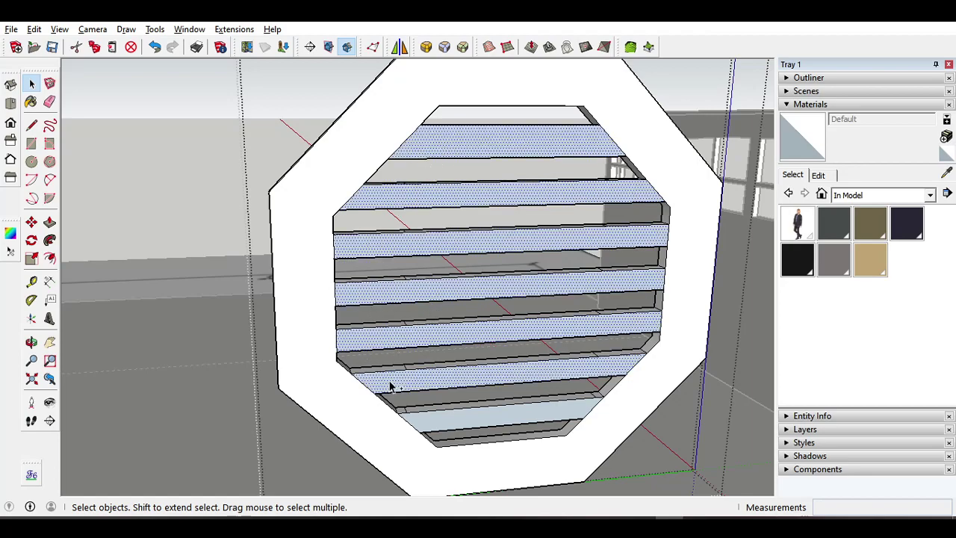
pyautogui.rightClick(424, 427)
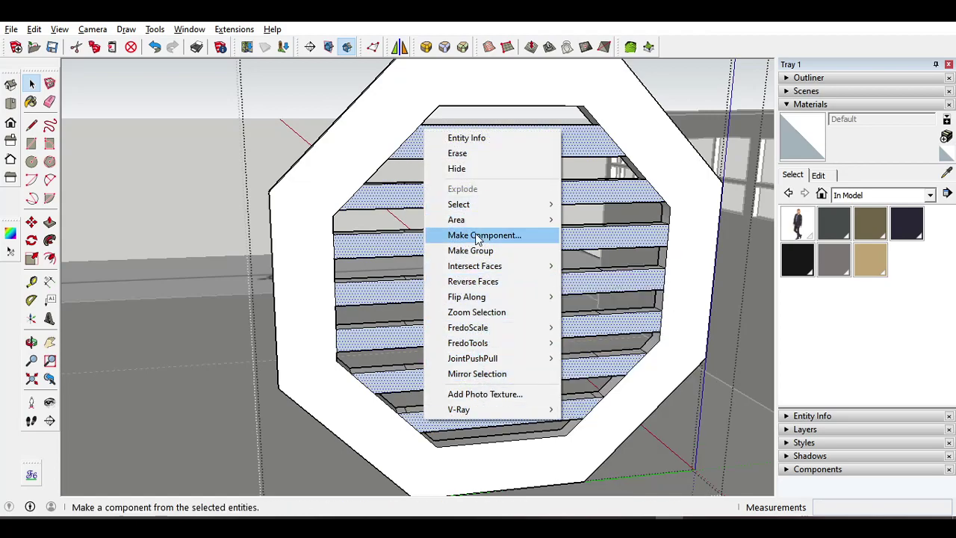
pyautogui.click(486, 281)
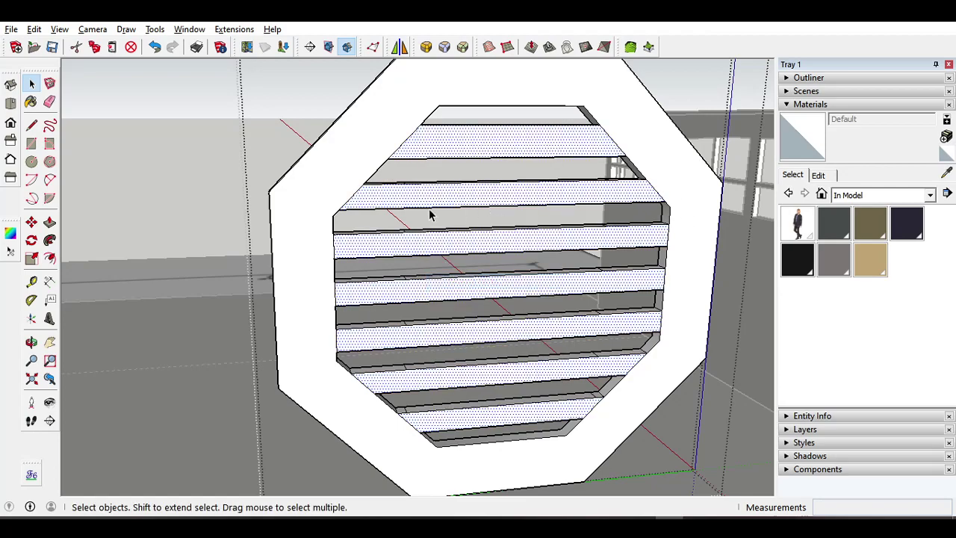
# Step: Check the edges where the louvres meet the octagonal frame, on both sides of the vent
pyautogui.scroll(4, 359, 164)
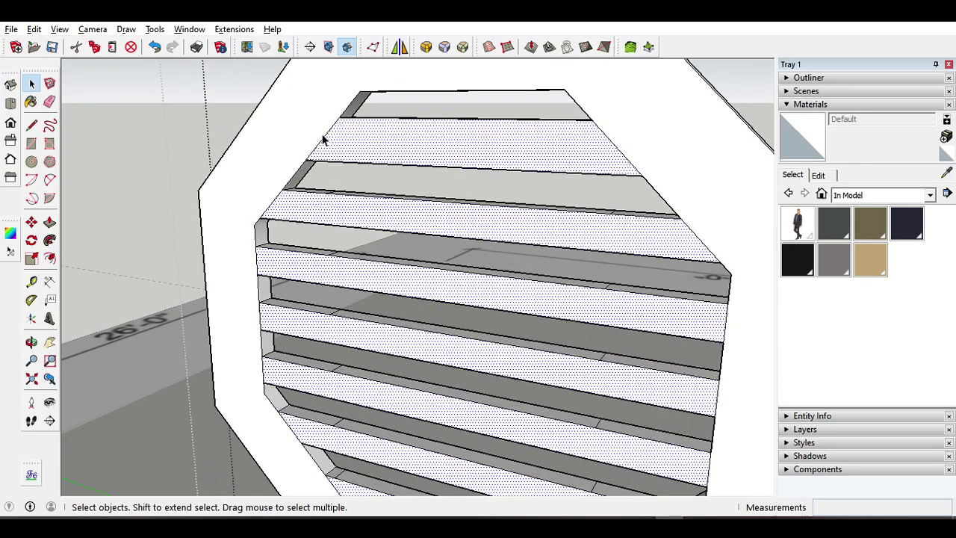
pyautogui.click(323, 140)
pyautogui.scroll(-5, 401, 184)
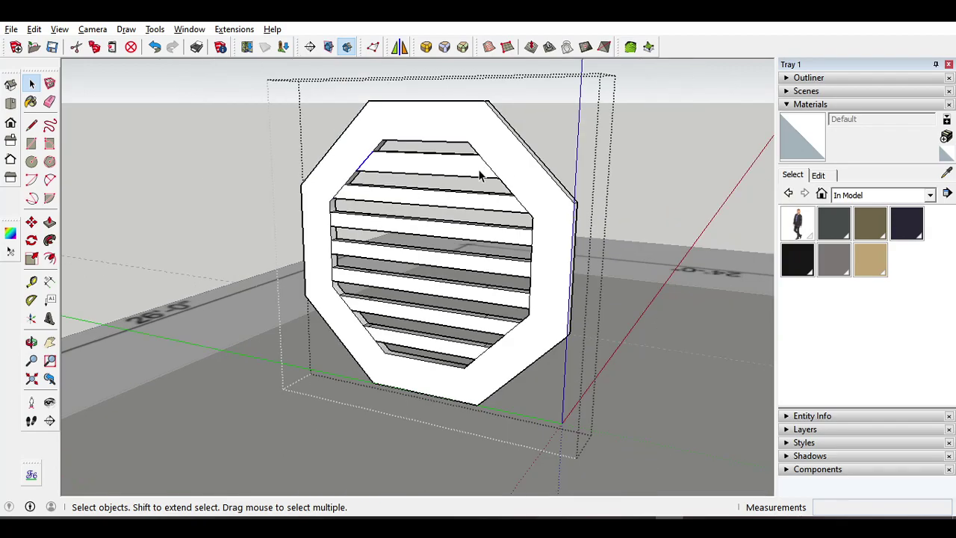
pyautogui.scroll(3, 495, 172)
pyautogui.click(494, 187)
pyautogui.scroll(-1, 493, 191)
pyautogui.scroll(5, 450, 358)
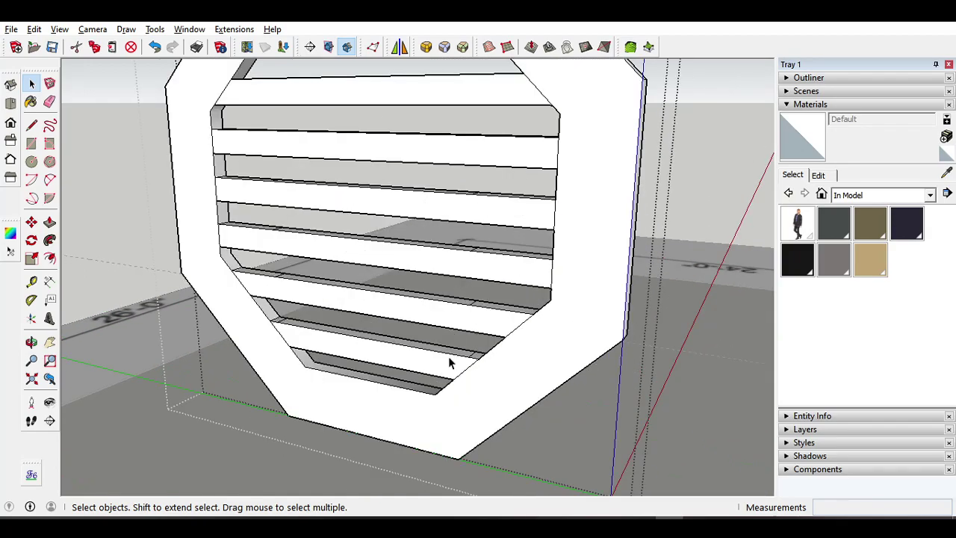
# Step: Erase the stray short edges across the louvres' sloped surfaces at the end nearer the blue axis, undoing any wrong erasure
pyautogui.moveTo(482, 382); pyautogui.dragTo(456, 411, button='middle')
pyautogui.scroll(4, 464, 406)
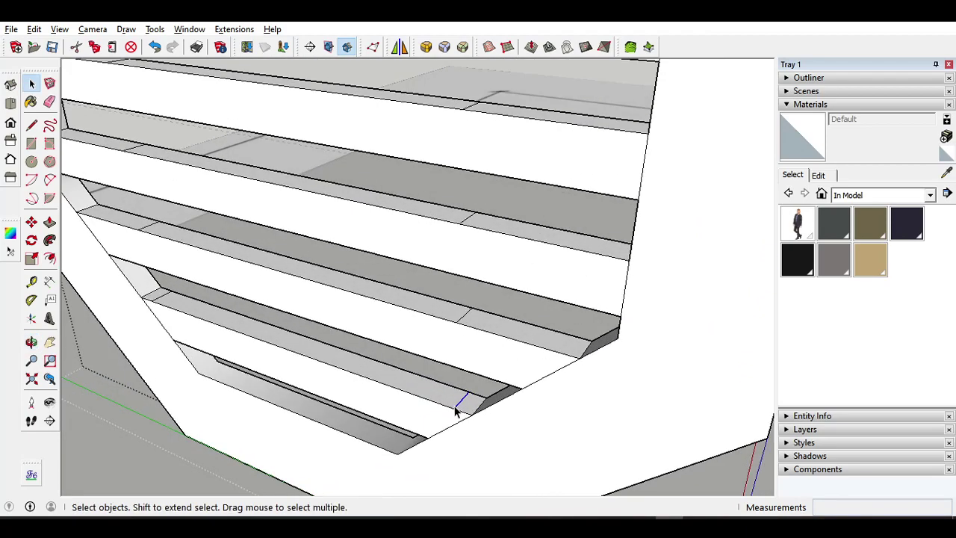
pyautogui.press('e')
pyautogui.click(465, 401)
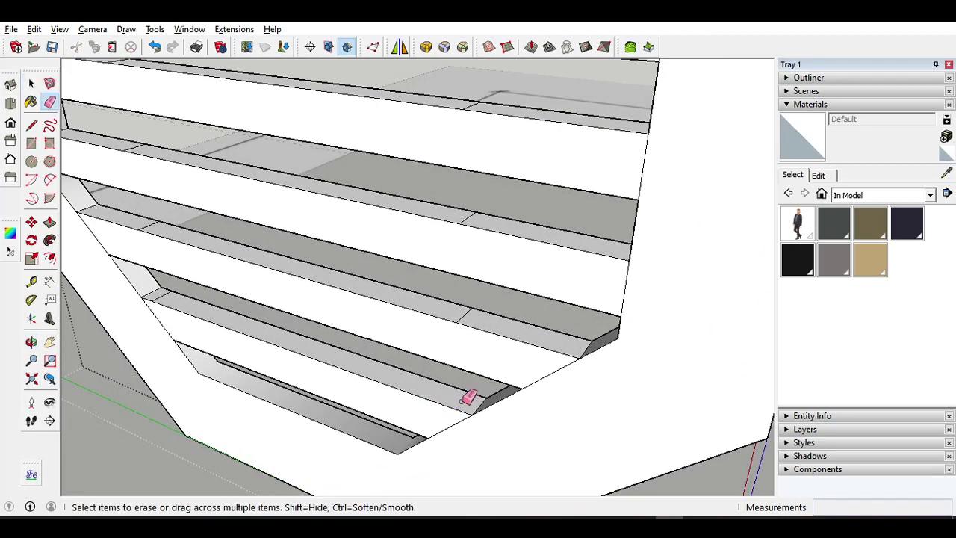
pyautogui.click(467, 320)
pyautogui.hotkey('ctrl', 'z')
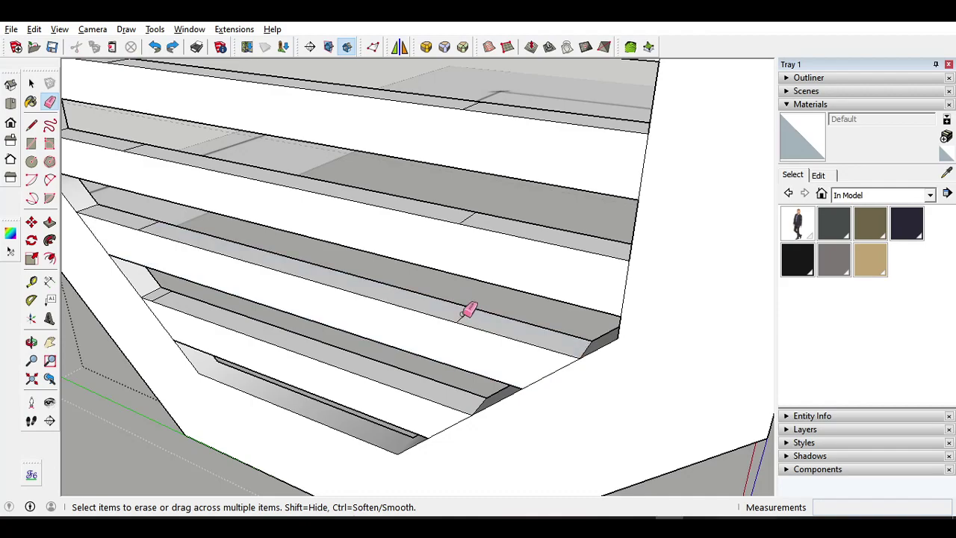
pyautogui.scroll(1, 465, 314)
pyautogui.click(462, 317)
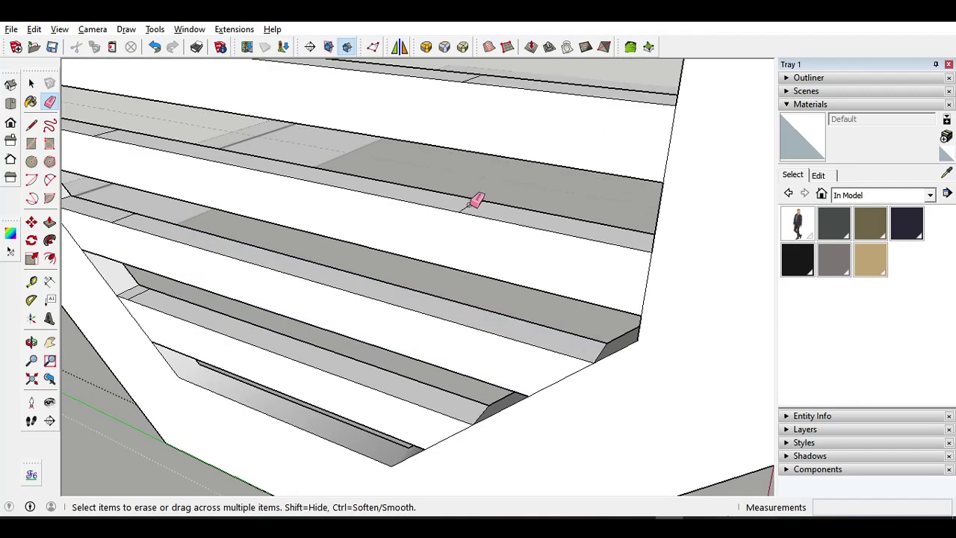
pyautogui.click(469, 205)
pyautogui.scroll(-2, 461, 224)
pyautogui.moveTo(465, 222)
pyautogui.mouseDown(button='middle')
pyautogui.moveTo(454, 175)
pyautogui.moveTo(457, 189)
pyautogui.mouseUp(button='middle')
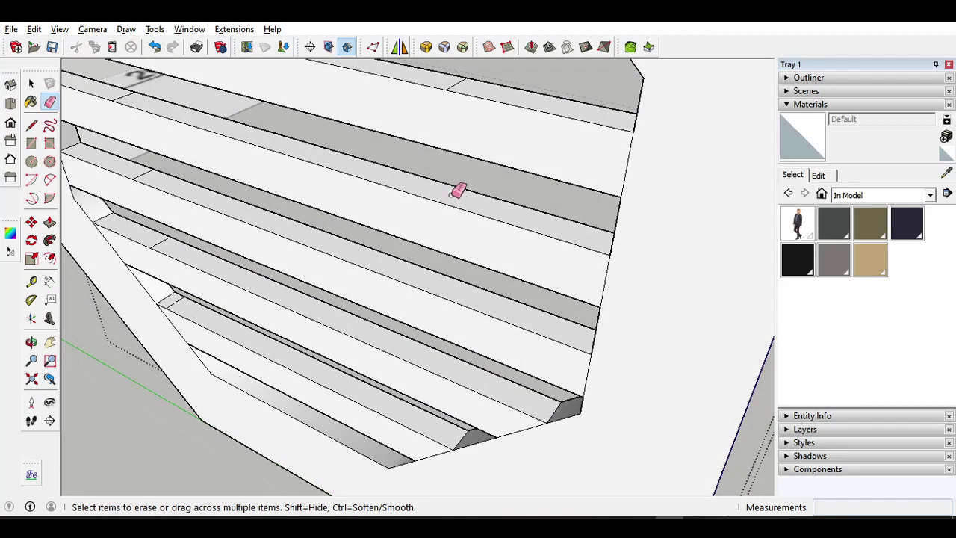
# Step: Erase the remaining stray short edges across the louvres, including those at their opposite ends
pyautogui.scroll(-5, 463, 186)
pyautogui.moveTo(465, 192); pyautogui.dragTo(448, 141, button='middle')
pyautogui.scroll(2, 457, 165)
pyautogui.scroll(1, 462, 170)
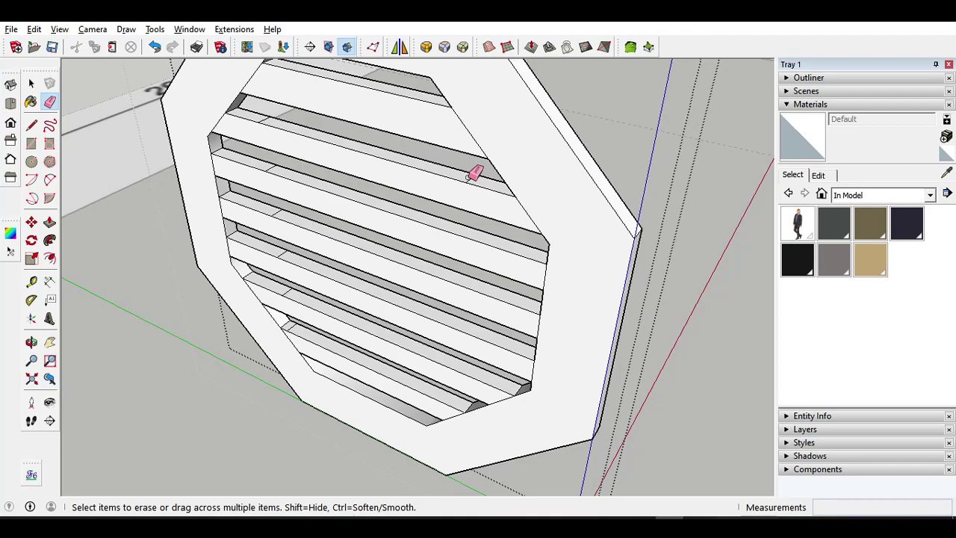
pyautogui.scroll(-2, 477, 149)
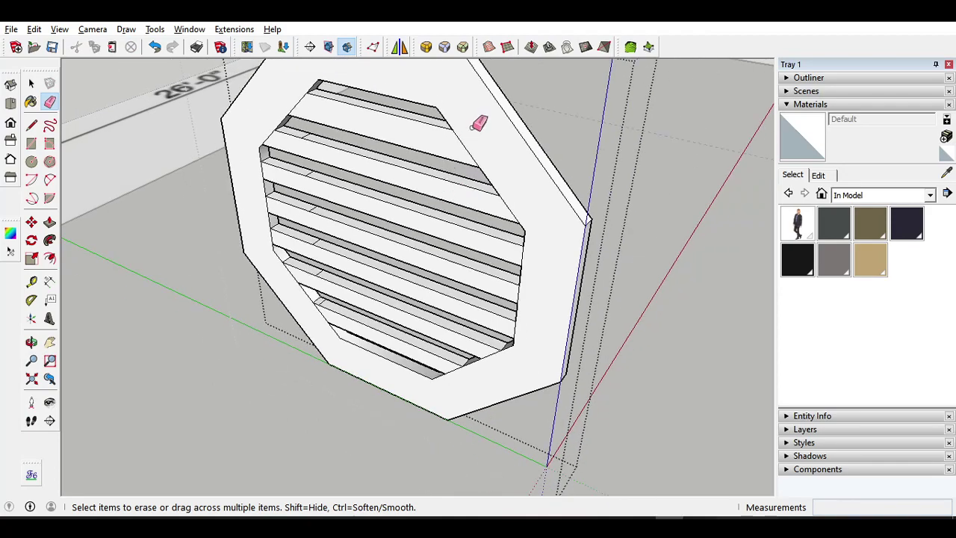
pyautogui.scroll(5, 332, 250)
pyautogui.scroll(1, 336, 291)
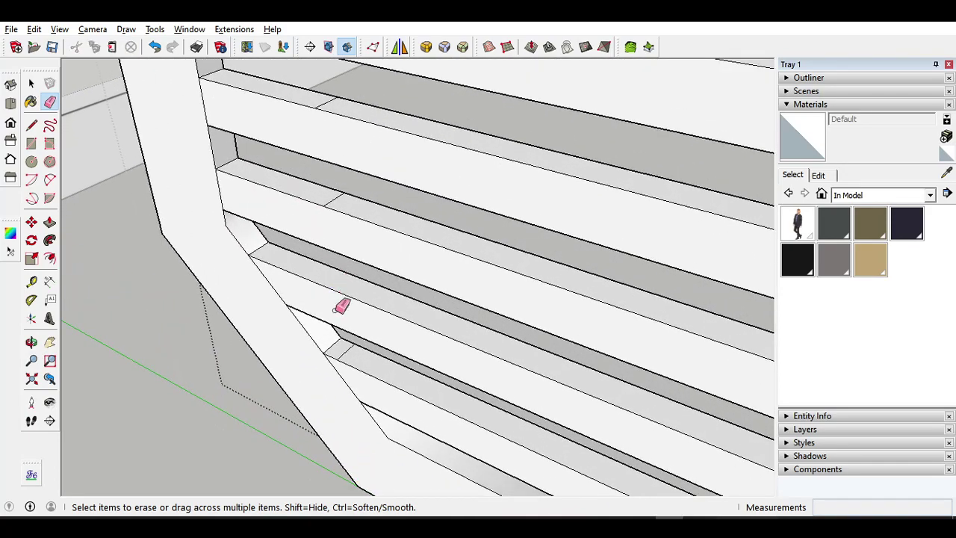
pyautogui.scroll(-1, 358, 321)
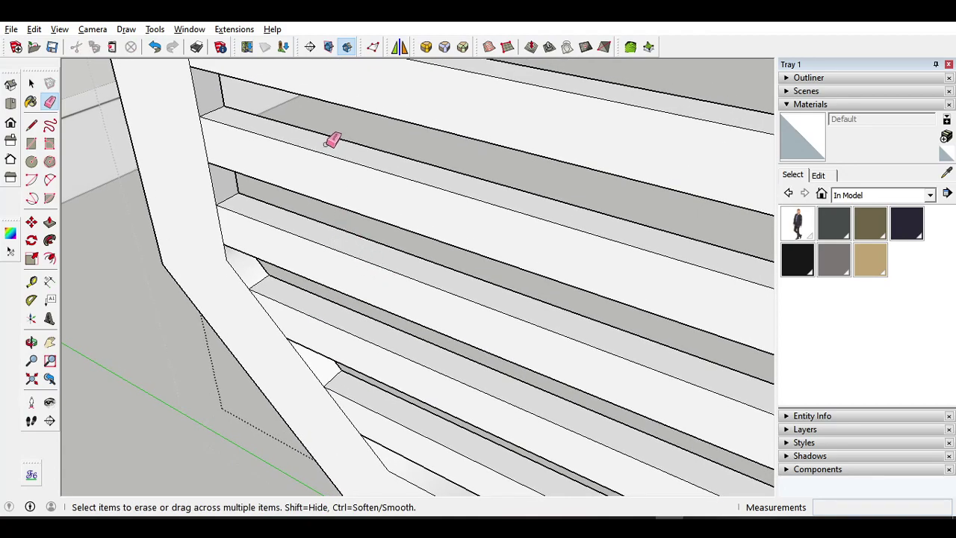
pyautogui.scroll(-5, 329, 149)
pyautogui.keyDown('shift'); pyautogui.moveTo(379, 191); pyautogui.dragTo(383, 318, button='middle'); pyautogui.keyUp('shift')
pyautogui.scroll(2, 345, 218)
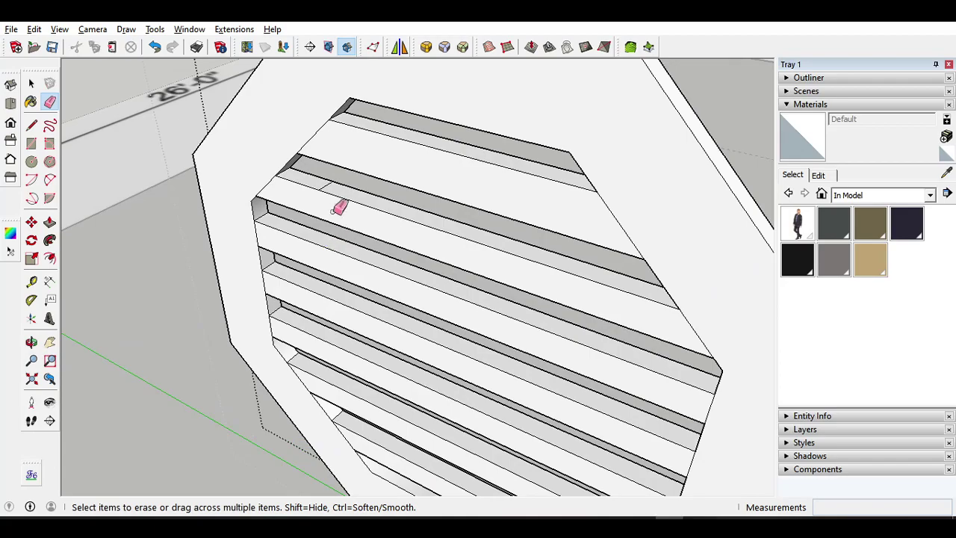
# Step: Close the vent group and unhide all hidden geometry in the garage model
pyautogui.scroll(-3, 335, 162)
pyautogui.moveTo(376, 149)
pyautogui.mouseDown(button='middle')
pyautogui.moveTo(442, 171)
pyautogui.moveTo(307, 184)
pyautogui.moveTo(513, 220)
pyautogui.moveTo(373, 174)
pyautogui.moveTo(367, 185)
pyautogui.moveTo(244, 157)
pyautogui.moveTo(528, 189)
pyautogui.moveTo(604, 188)
pyautogui.mouseUp(button='middle')
pyautogui.moveTo(386, 229)
pyautogui.mouseDown(button='middle')
pyautogui.moveTo(444, 227)
pyautogui.moveTo(440, 241)
pyautogui.moveTo(332, 205)
pyautogui.mouseUp(button='middle')
pyautogui.click(31, 84)
pyautogui.scroll(-2, 500, 200)
pyautogui.moveTo(503, 202); pyautogui.dragTo(407, 191, button='middle')
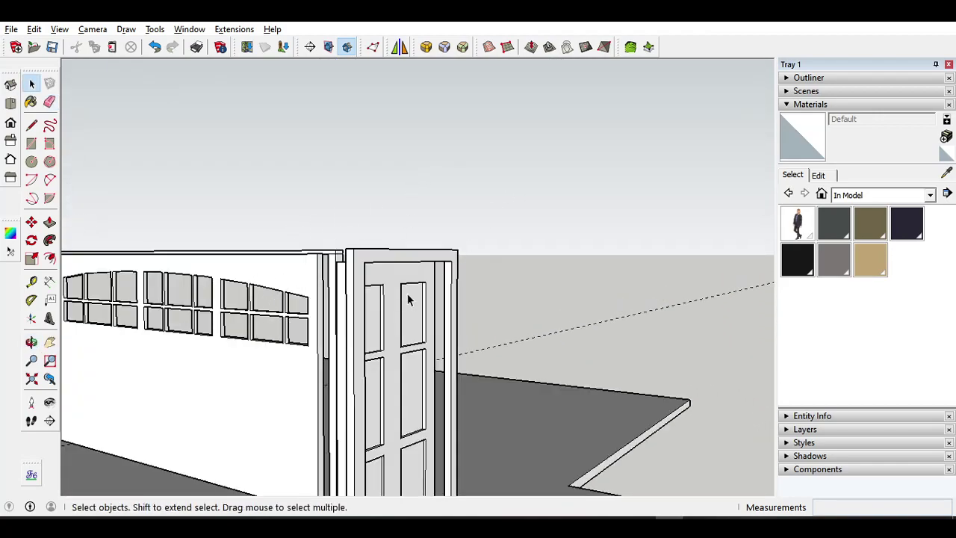
pyautogui.scroll(-3, 354, 298)
pyautogui.moveTo(354, 297); pyautogui.dragTo(415, 227, button='middle')
pyautogui.scroll(-2, 415, 227)
pyautogui.scroll(3, 414, 226)
pyautogui.scroll(-5, 413, 225)
pyautogui.click(40, 31)
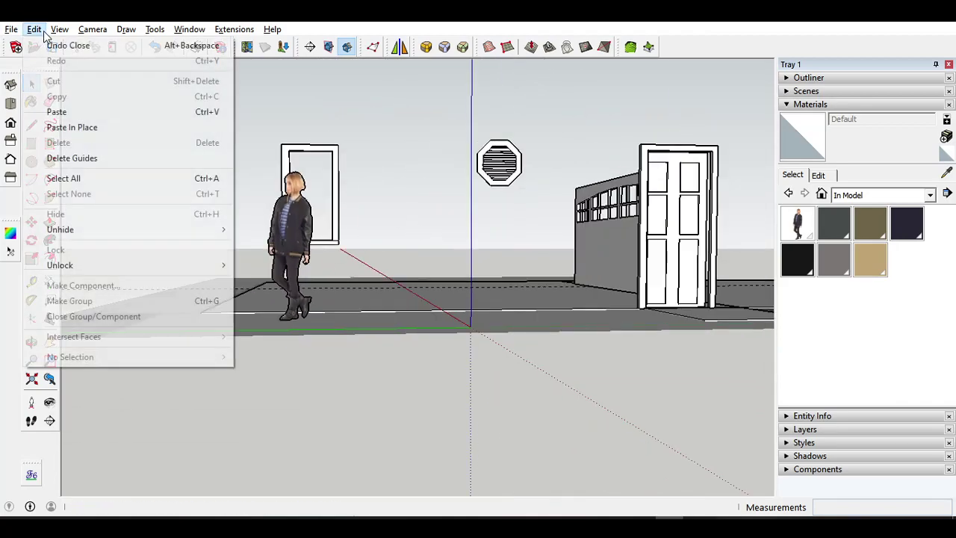
pyautogui.moveTo(217, 231)
pyautogui.click(284, 261)
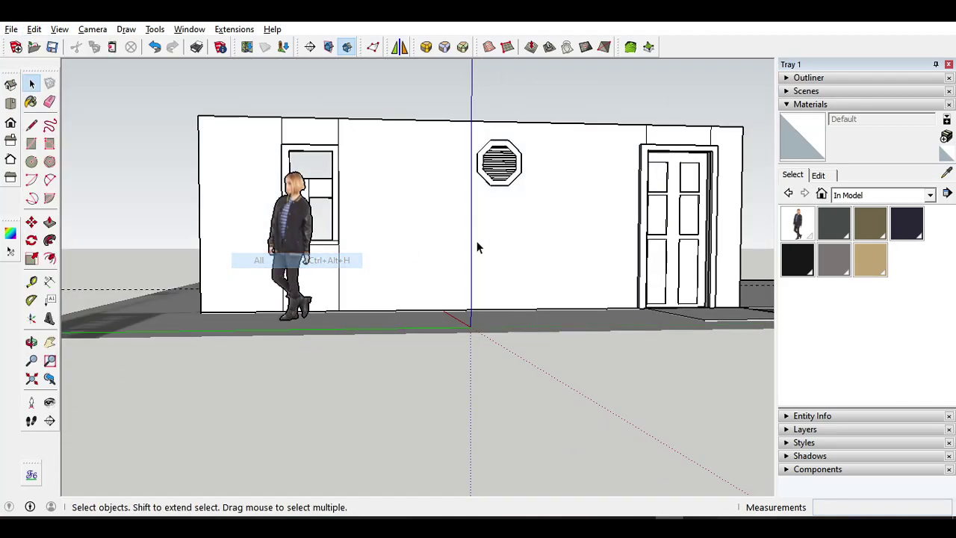
# Step: Compare the vent on the side wall with the gable vent in the reference photo
pyautogui.scroll(3, 542, 152)
pyautogui.scroll(2, 463, 166)
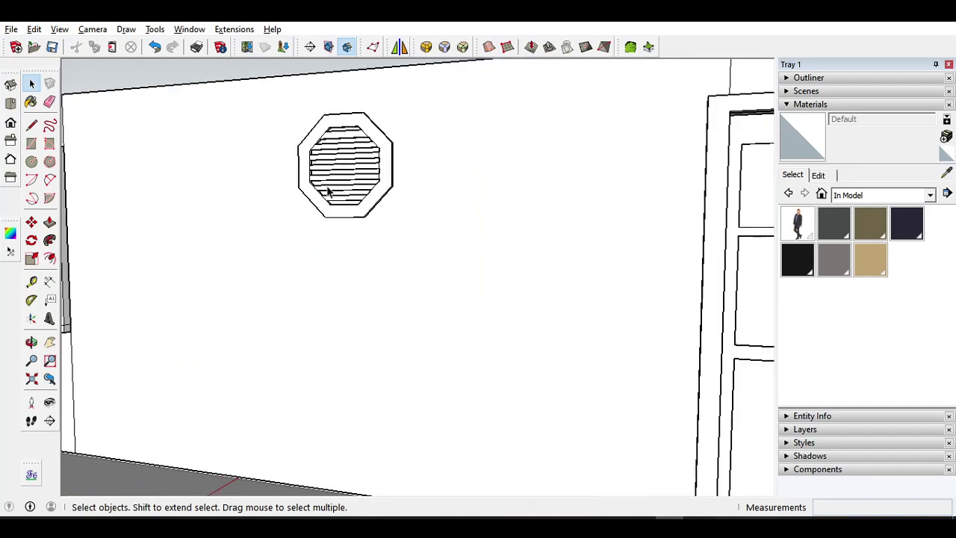
pyautogui.scroll(2, 326, 143)
pyautogui.moveTo(368, 134); pyautogui.dragTo(353, 196, button='middle')
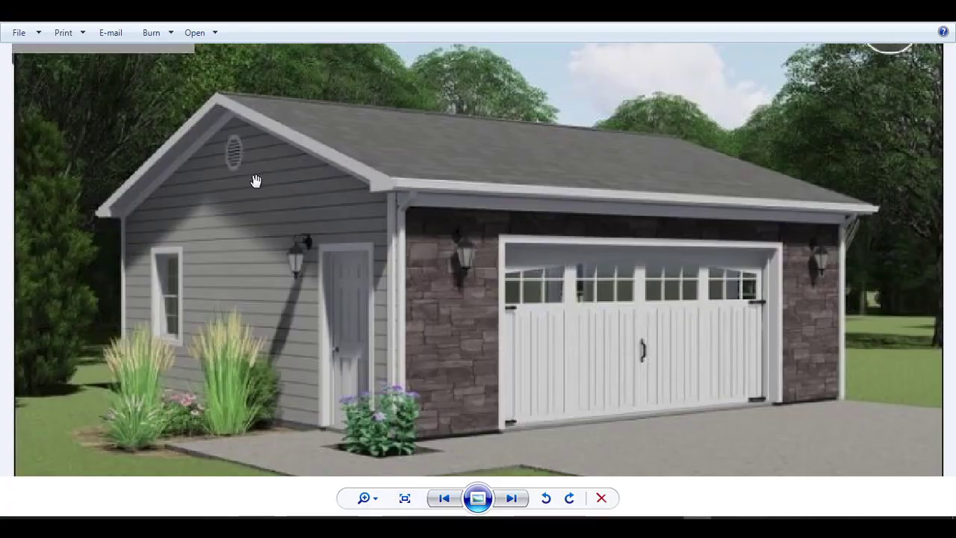
pyautogui.scroll(1, 234, 149)
pyautogui.scroll(-2, 728, 89)
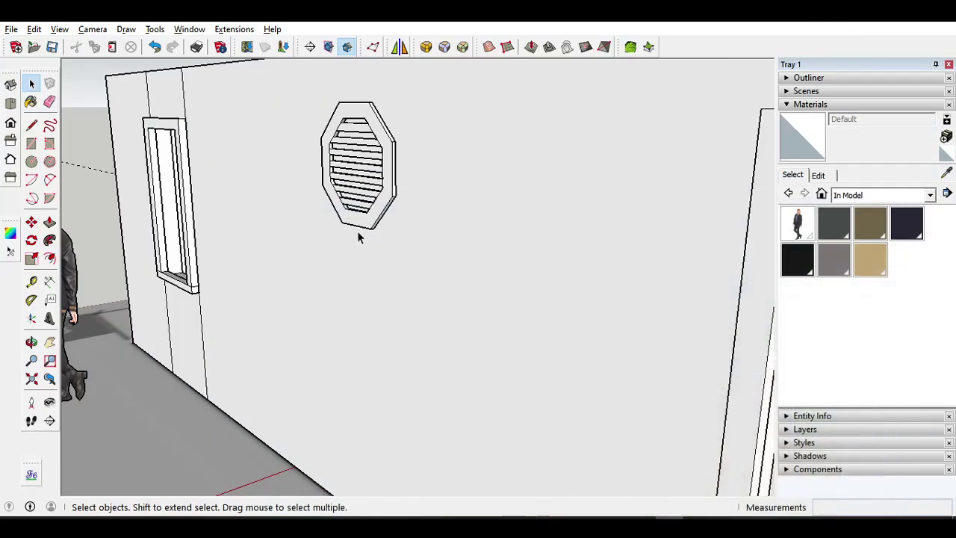
# Step: Examine the side wall in SketchUp from several angles, including its window, octagonal vent and door
pyautogui.moveTo(357, 234); pyautogui.dragTo(388, 216, button='middle')
pyautogui.scroll(2, 425, 315)
pyautogui.moveTo(425, 315)
pyautogui.mouseDown(button='middle')
pyautogui.moveTo(538, 206)
pyautogui.moveTo(390, 210)
pyautogui.mouseUp(button='middle')
pyautogui.scroll(-2, 390, 211)
pyautogui.moveTo(556, 228); pyautogui.dragTo(444, 233, button='middle')
pyautogui.scroll(-1, 433, 209)
pyautogui.click(420, 184)
pyautogui.scroll(-1, 424, 184)
pyautogui.doubleClick(408, 176)
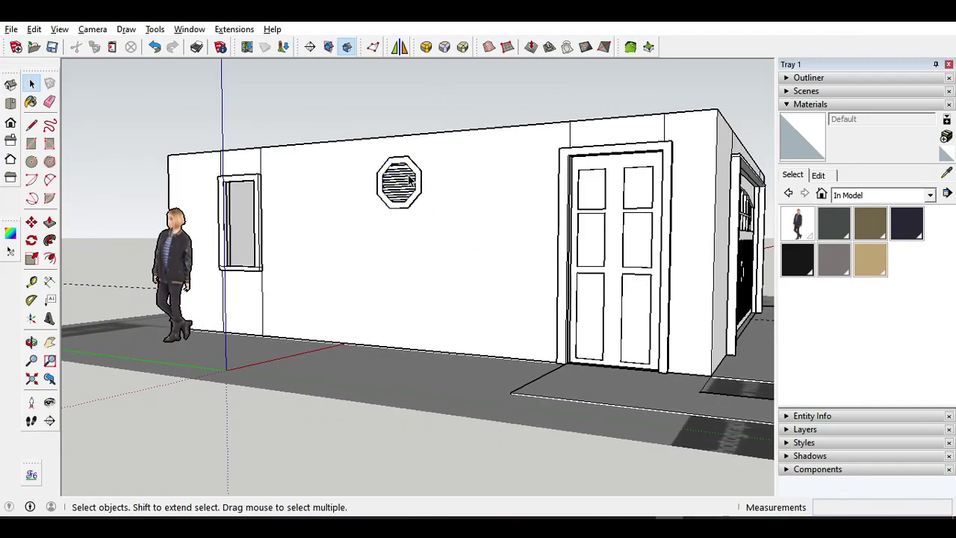
pyautogui.moveTo(652, 140)
pyautogui.mouseDown(button='middle')
pyautogui.moveTo(390, 153)
pyautogui.moveTo(571, 138)
pyautogui.mouseUp(button='middle')
pyautogui.scroll(-3, 382, 173)
pyautogui.scroll(1, 392, 169)
pyautogui.scroll(-2, 397, 171)
pyautogui.moveTo(397, 173); pyautogui.dragTo(396, 206, button='middle')
pyautogui.scroll(2, 410, 198)
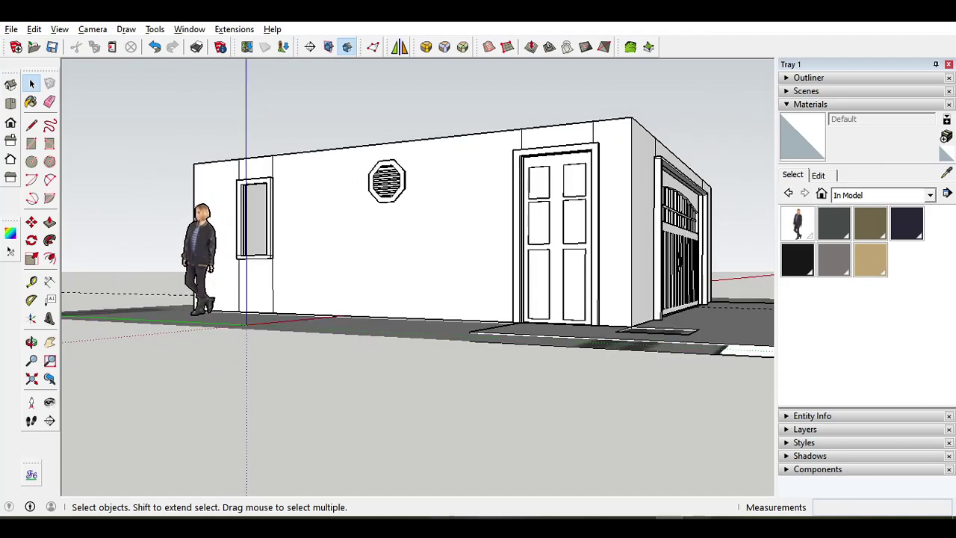
# Step: Switch to the reference photo, study the gable vent close up, and return to the SketchUp model
pyautogui.click(696, 524)
pyautogui.scroll(6, 282, 134)
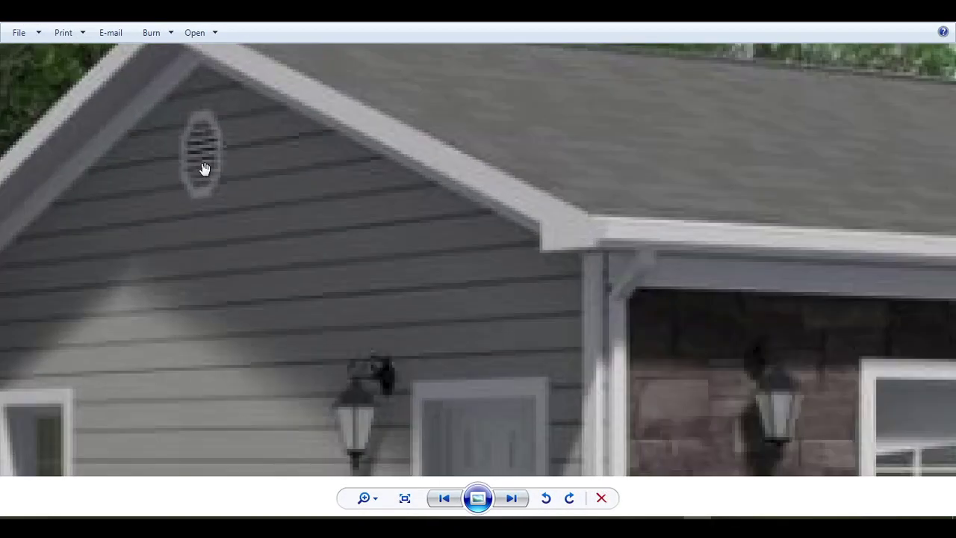
pyautogui.scroll(-6, 204, 169)
pyautogui.click(670, 523)
pyautogui.scroll(-2, 554, 243)
pyautogui.moveTo(556, 246)
pyautogui.mouseDown(button='middle')
pyautogui.moveTo(546, 229)
pyautogui.moveTo(673, 514)
pyautogui.mouseUp(button='middle')
# Step: Switch to the reference photo and examine the roof's gable, eaves and overhang
pyautogui.hotkey('alt', 'Tab')
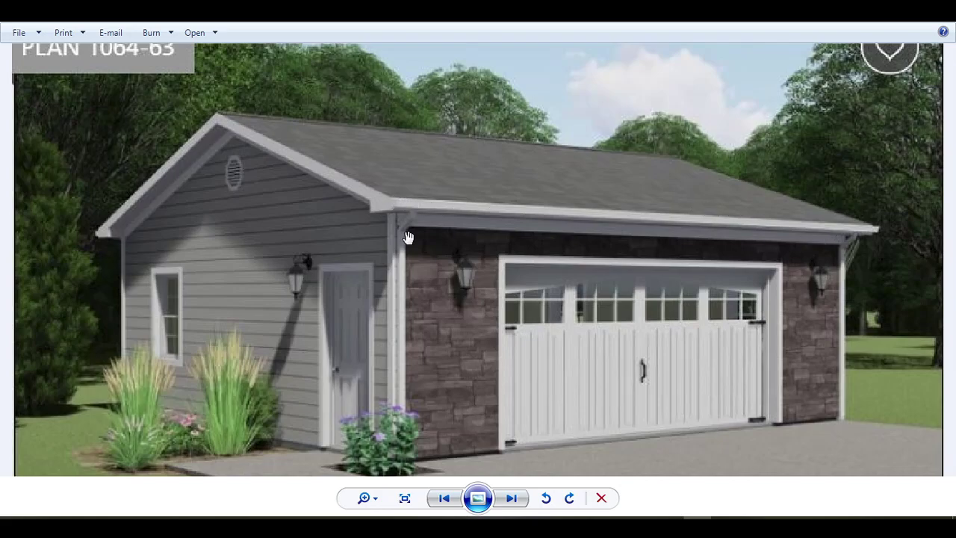
pyautogui.scroll(1, 376, 212)
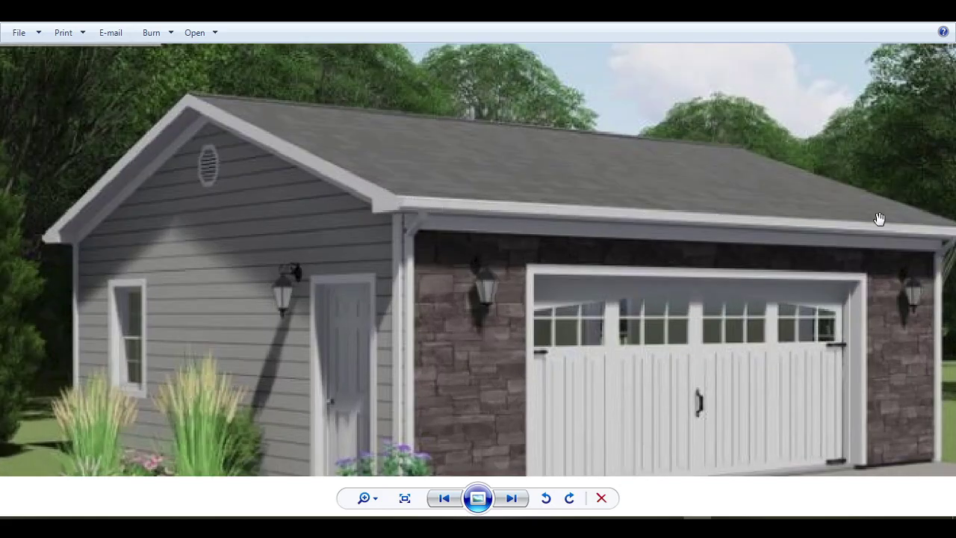
pyautogui.scroll(-1, 878, 218)
pyautogui.scroll(-1, 755, 149)
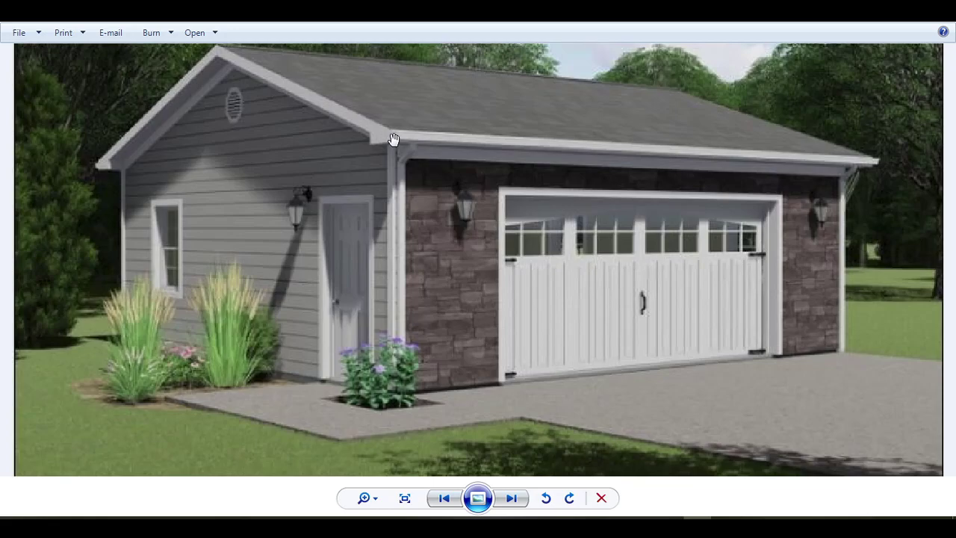
pyautogui.scroll(-1, 374, 144)
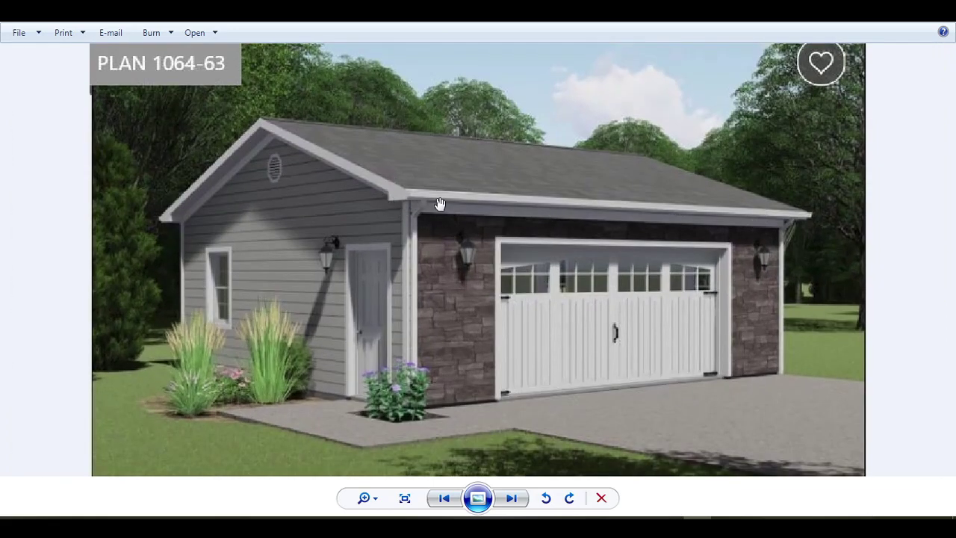
pyautogui.scroll(1, 102, 177)
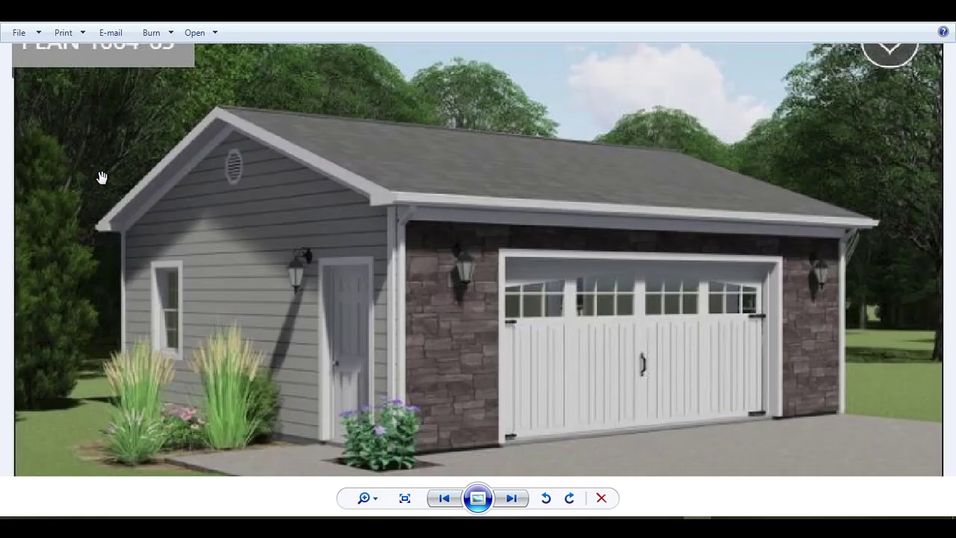